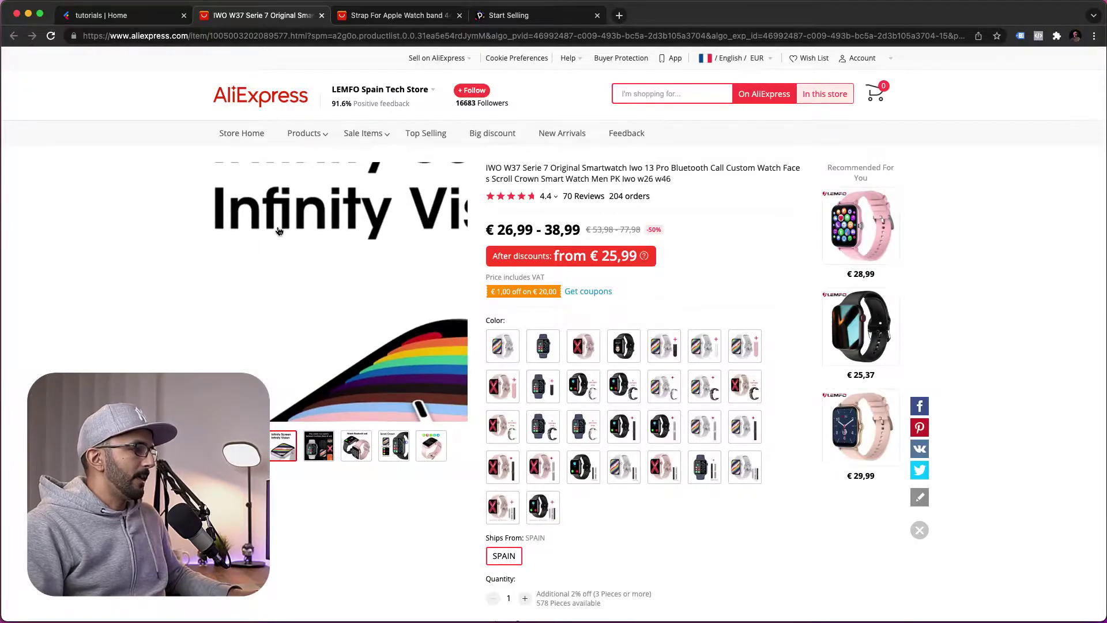
Pick Silver for the smartwatch on AliExpress and check its 70 customer reviews
scroll(599, 289, down, 3)
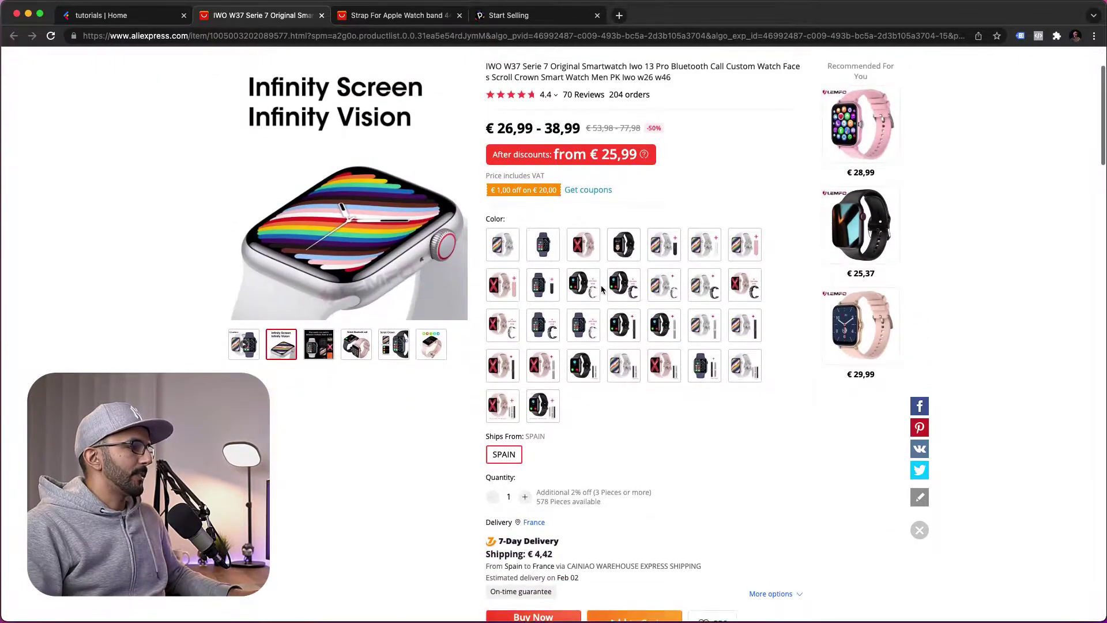
scroll(595, 272, up, 1)
scroll(687, 267, down, 3)
scroll(688, 267, up, 4)
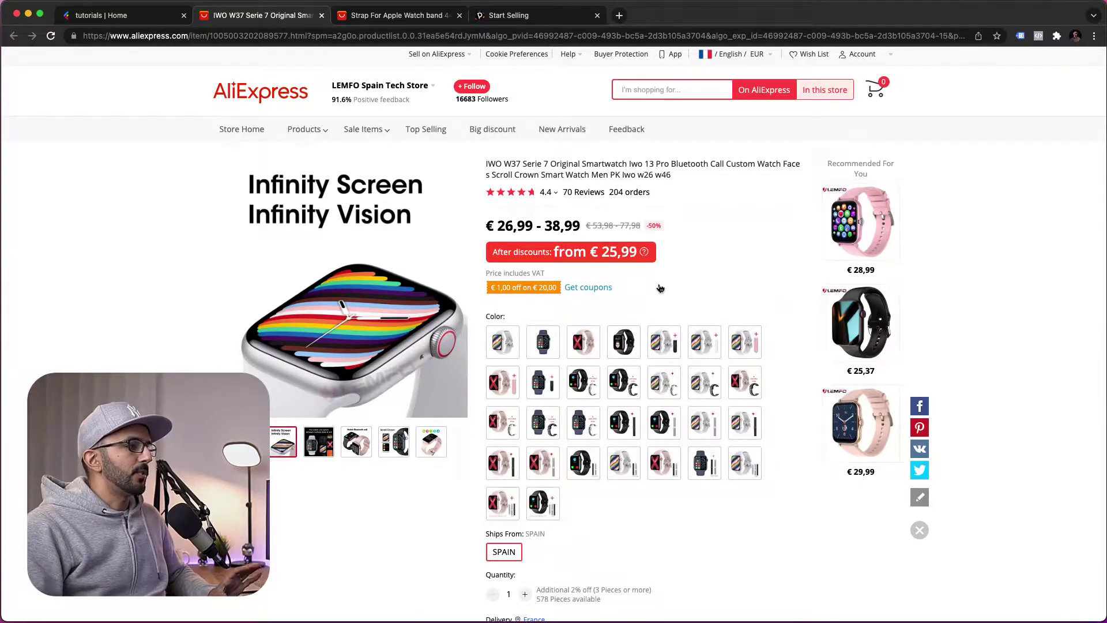
click(510, 361)
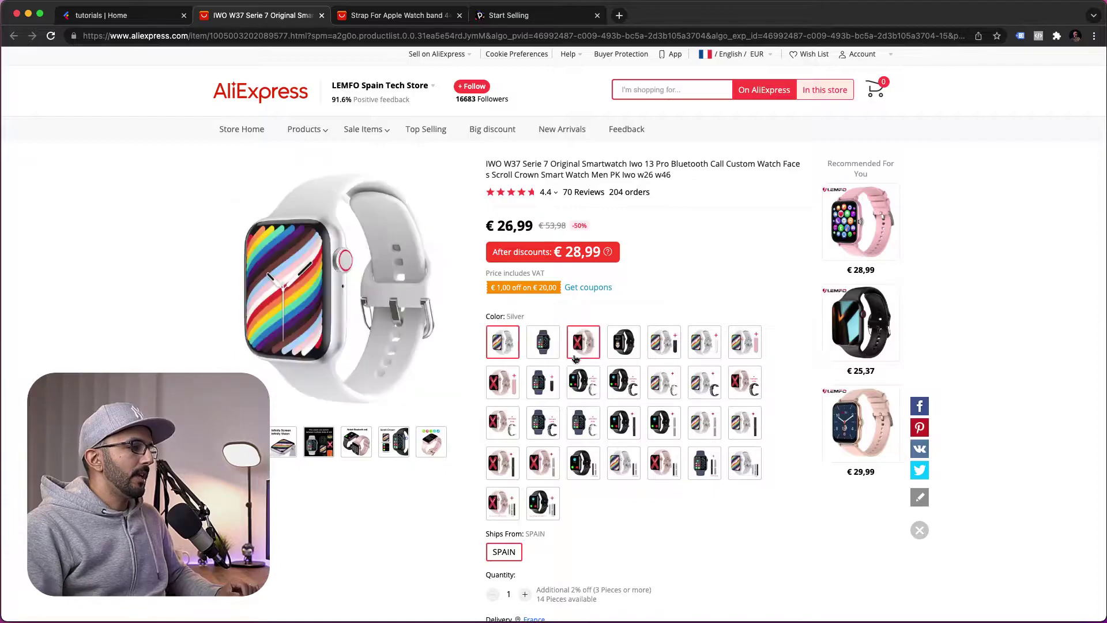
scroll(575, 360, down, 5)
scroll(576, 288, up, 5)
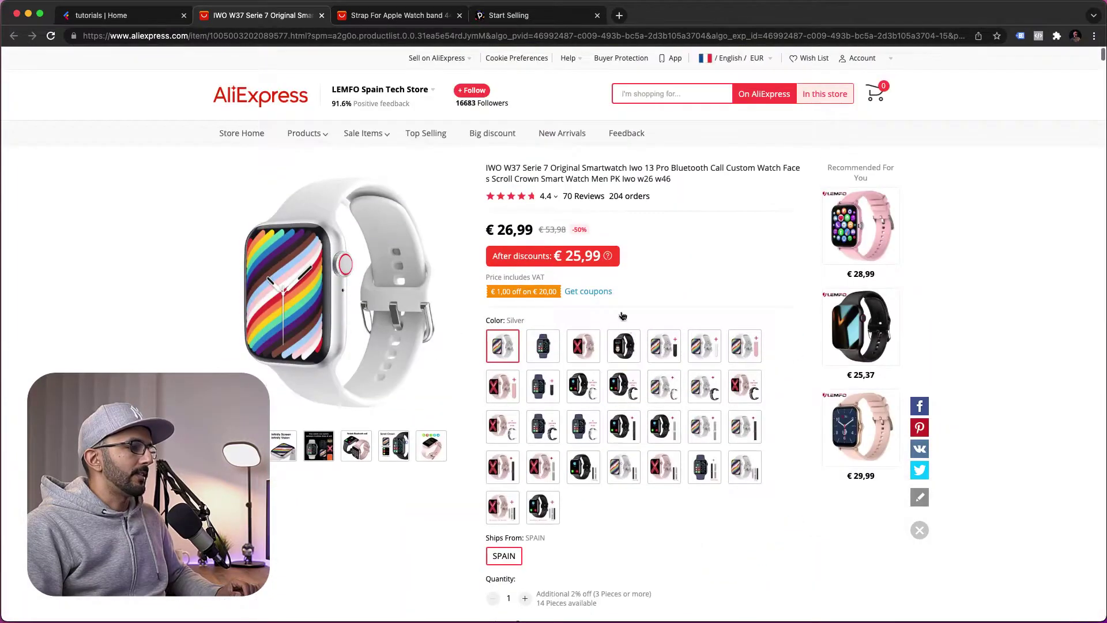
click(580, 197)
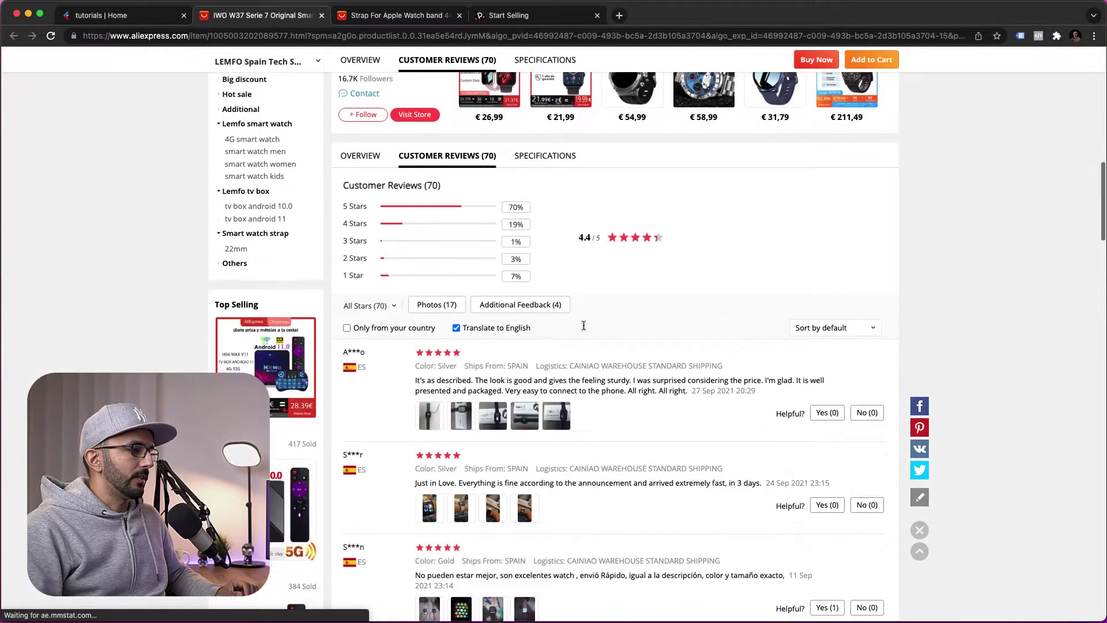
scroll(584, 326, up, 15)
On the Apple Watch strap listing, try band colours such as 4inverness green
mouse_move(419, 105)
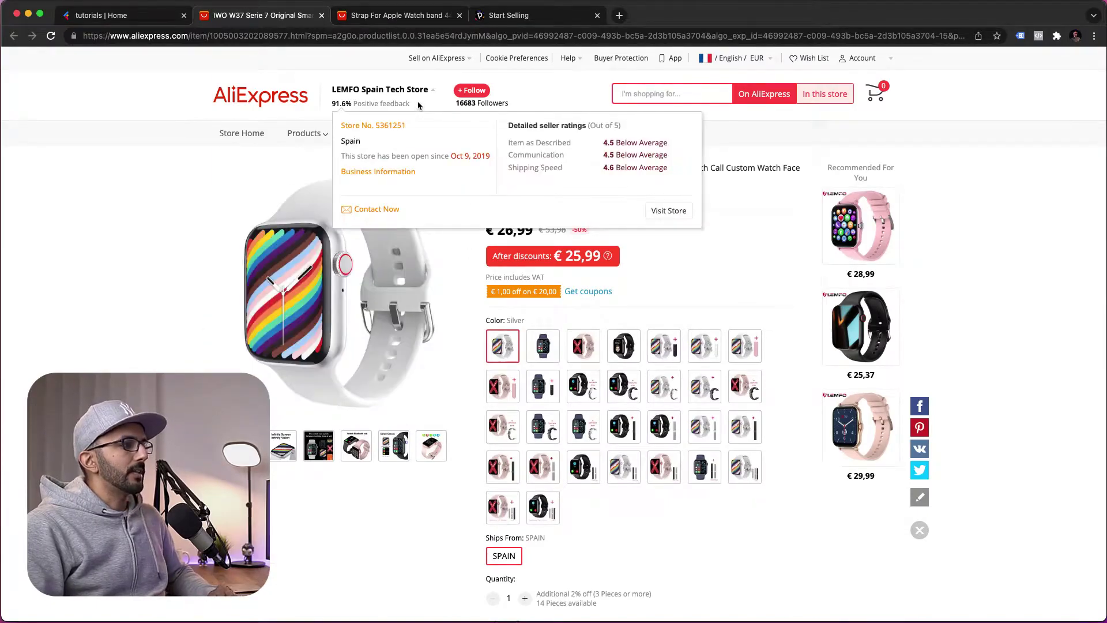
click(423, 22)
mouse_move(439, 57)
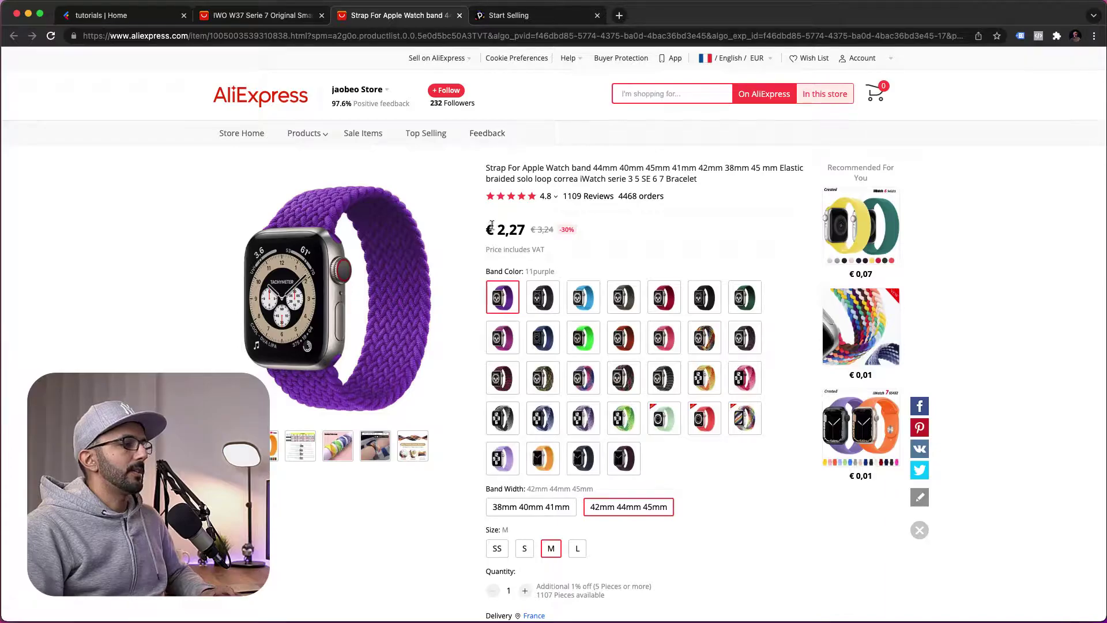
click(538, 306)
click(573, 304)
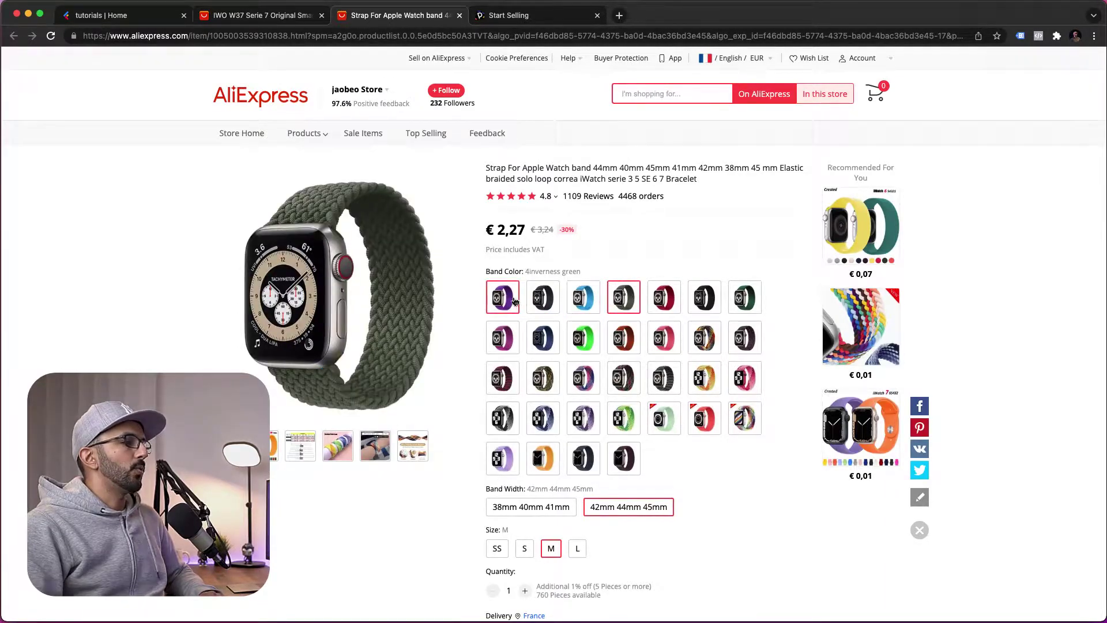
click(291, 16)
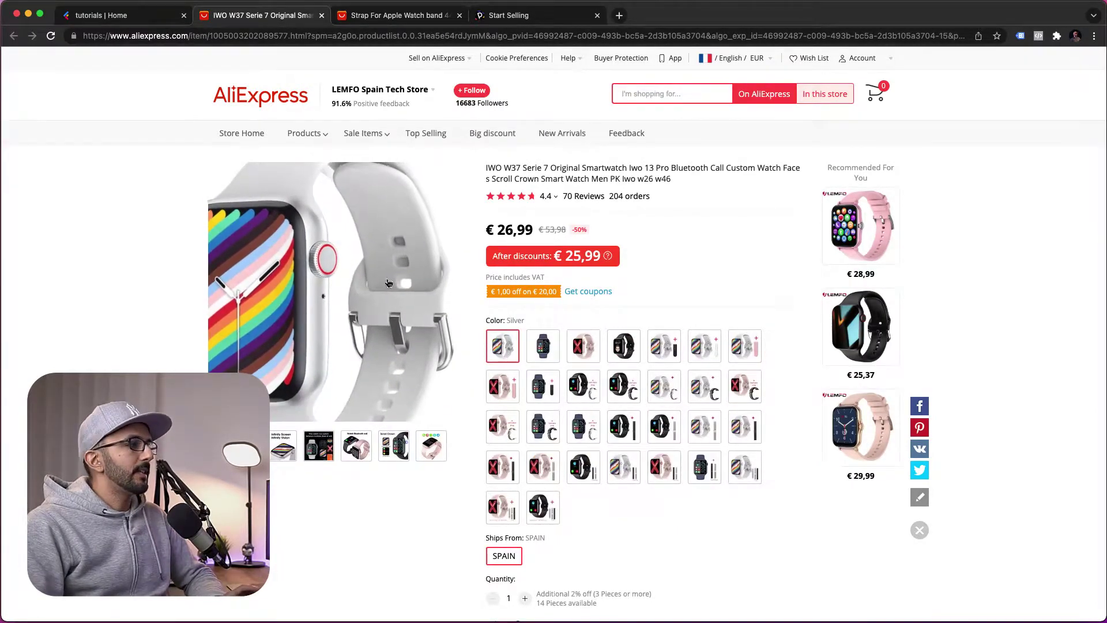
click(389, 15)
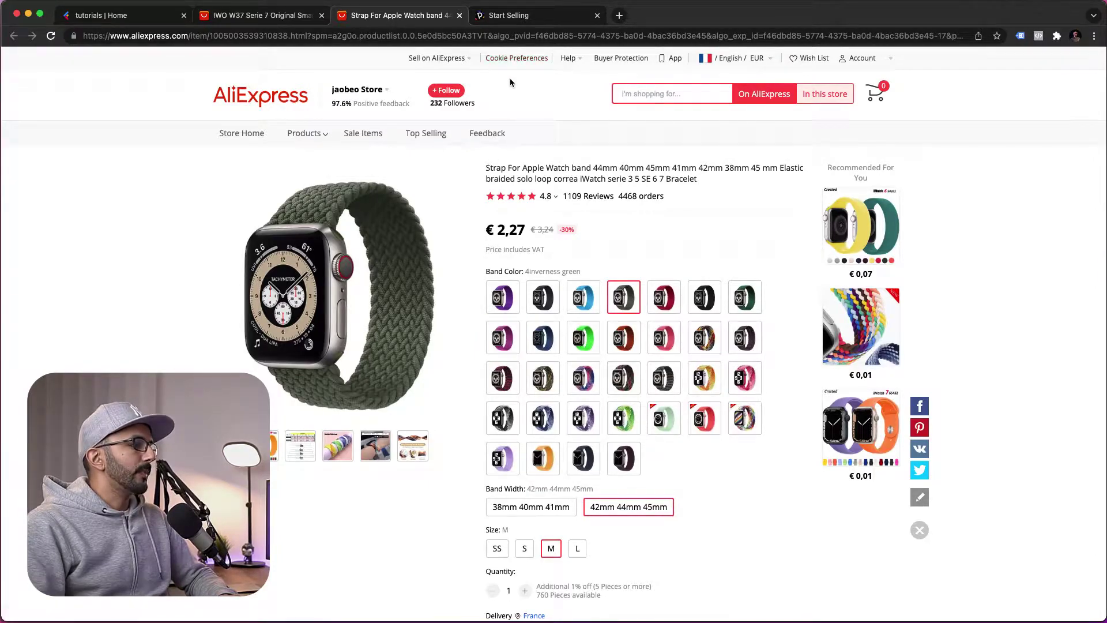
Start a new product from the Products list in the Lightfunnels dashboard
click(141, 20)
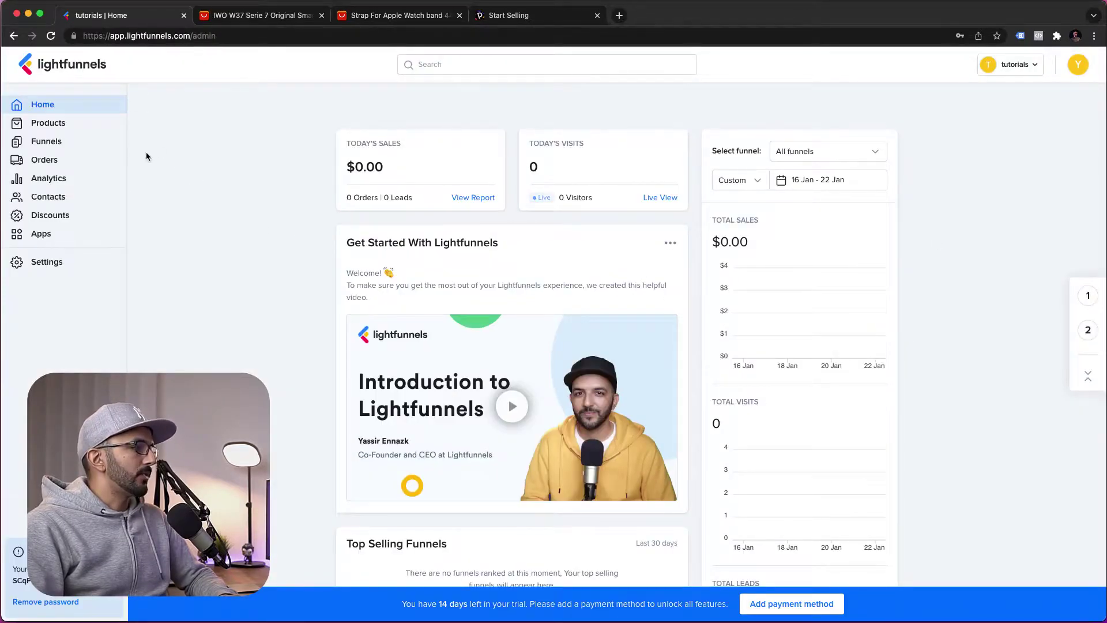
click(103, 129)
click(852, 148)
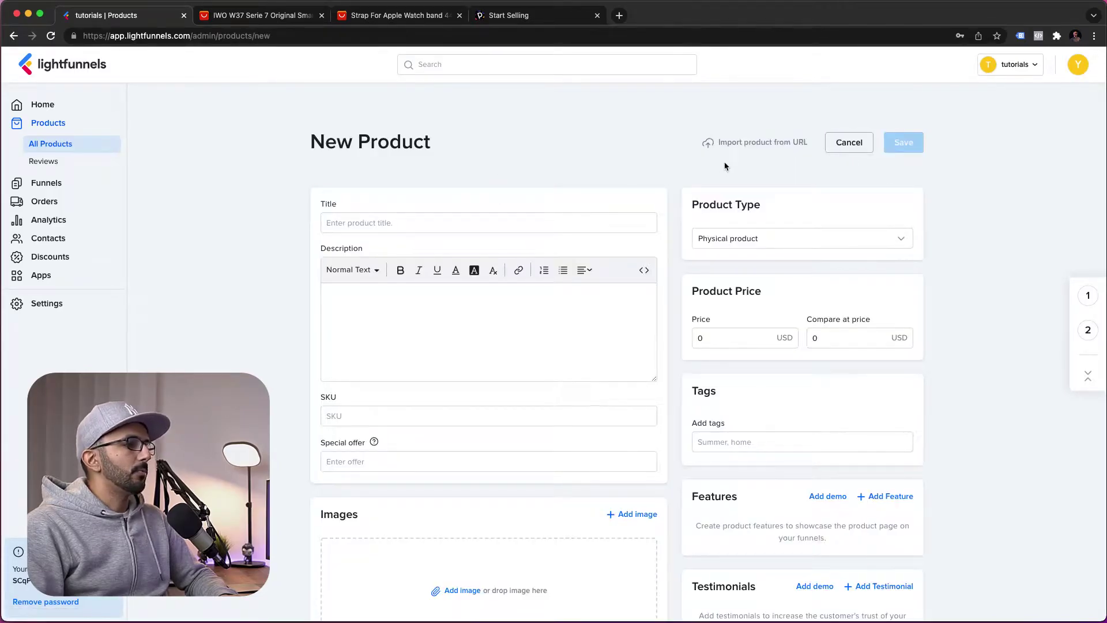
click(439, 225)
scroll(576, 317, down, 4)
scroll(610, 346, up, 2)
scroll(610, 347, up, 2)
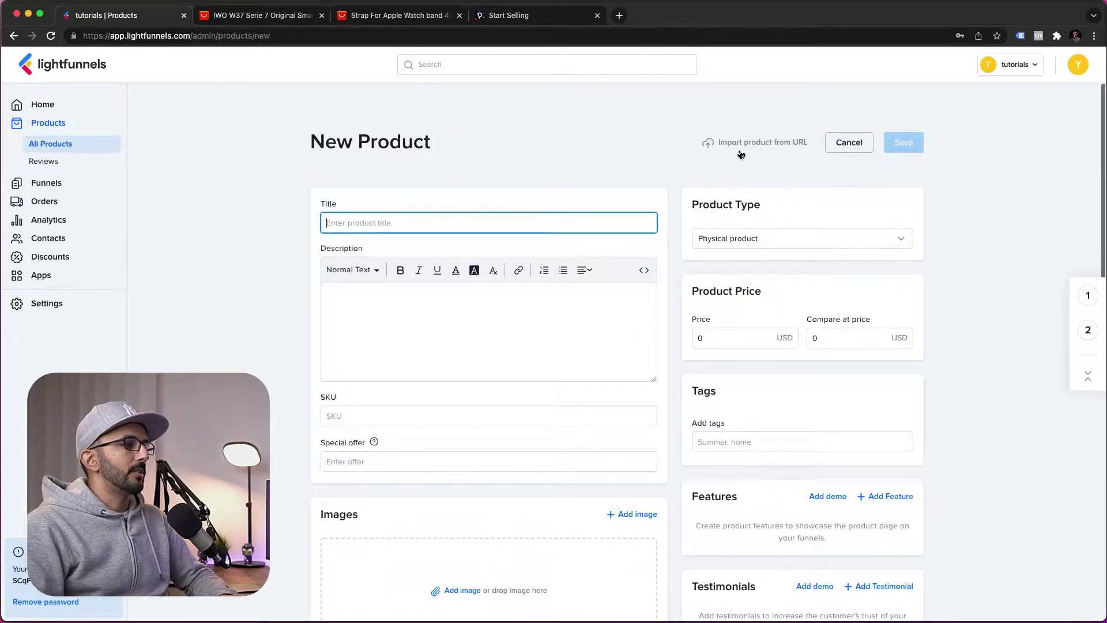
Bring up the Import product from URL dialog for the new product
click(741, 143)
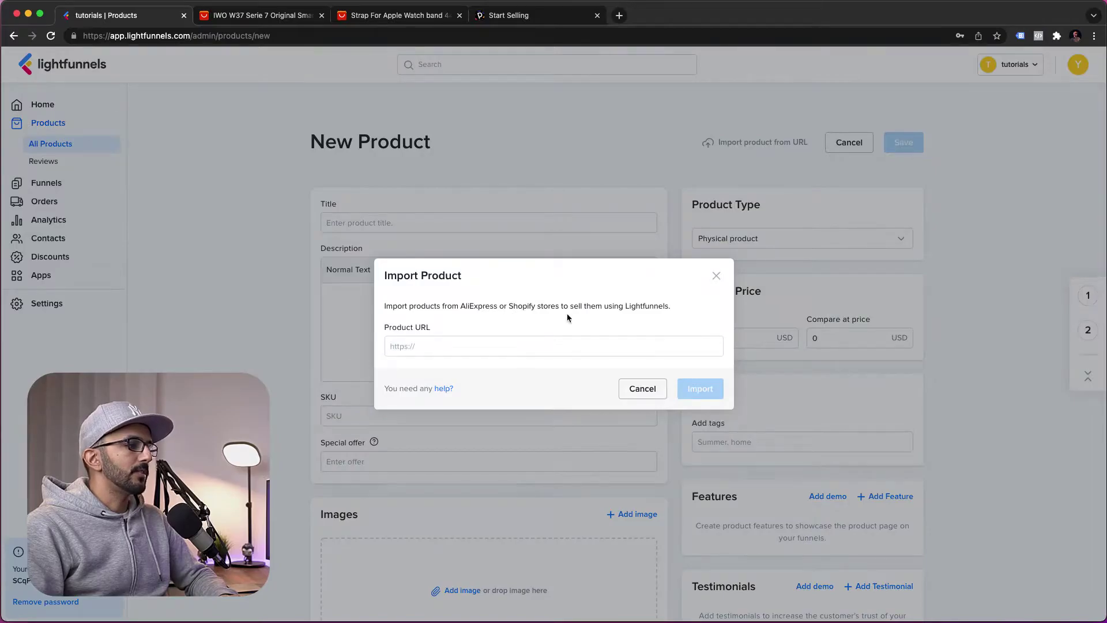
click(470, 346)
double_click(466, 306)
double_click(527, 306)
click(557, 342)
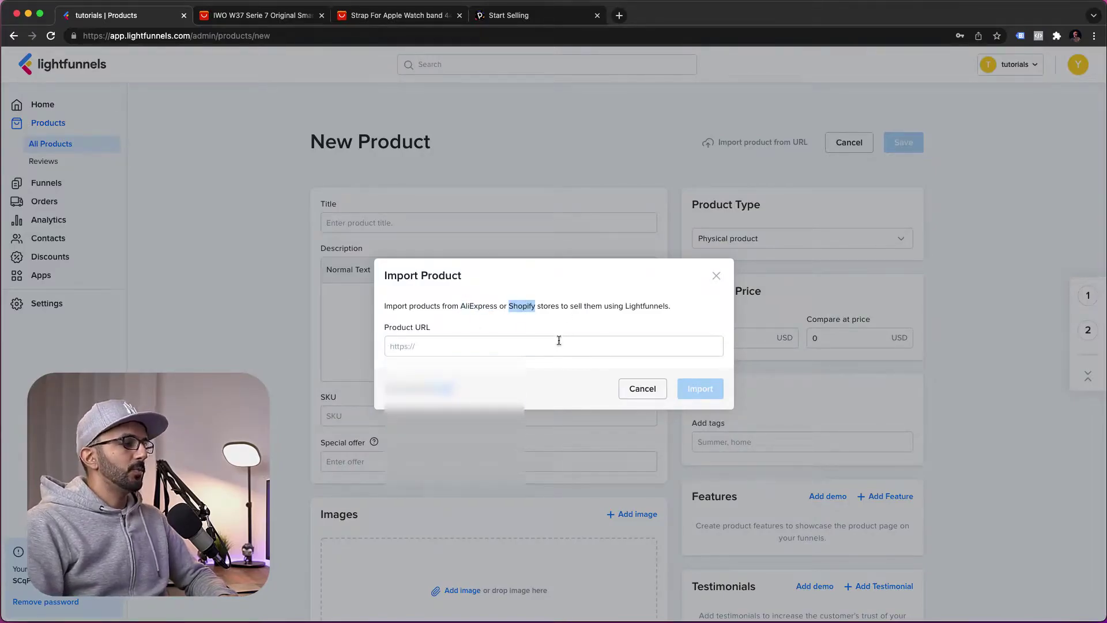
click(542, 271)
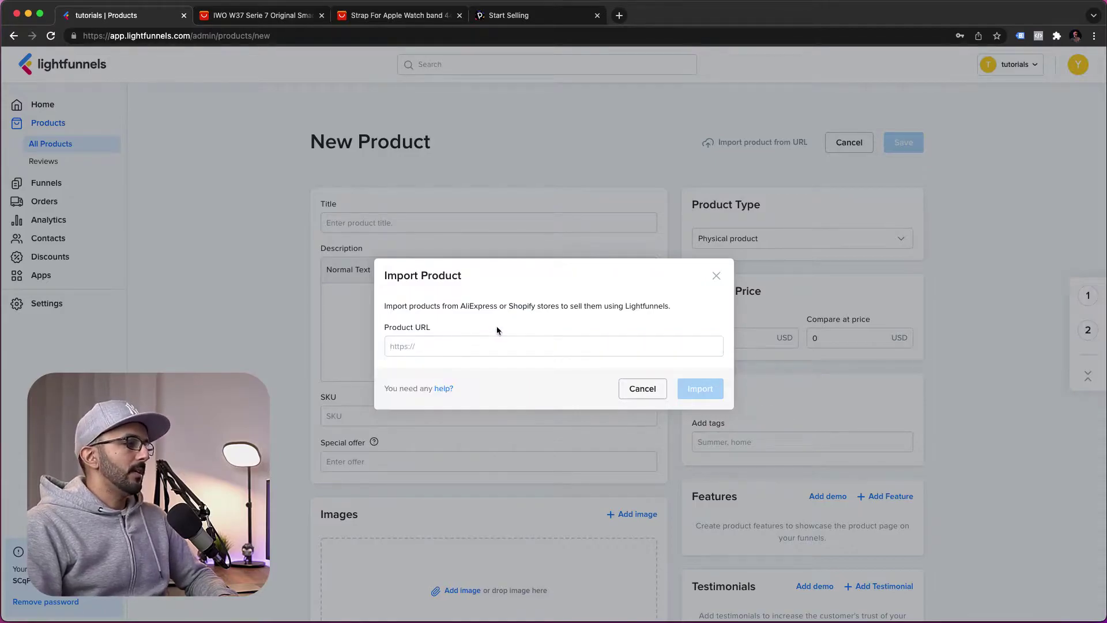
Paste the smartwatch's AliExpress page address as the Product URL and import it
click(270, 16)
click(197, 36)
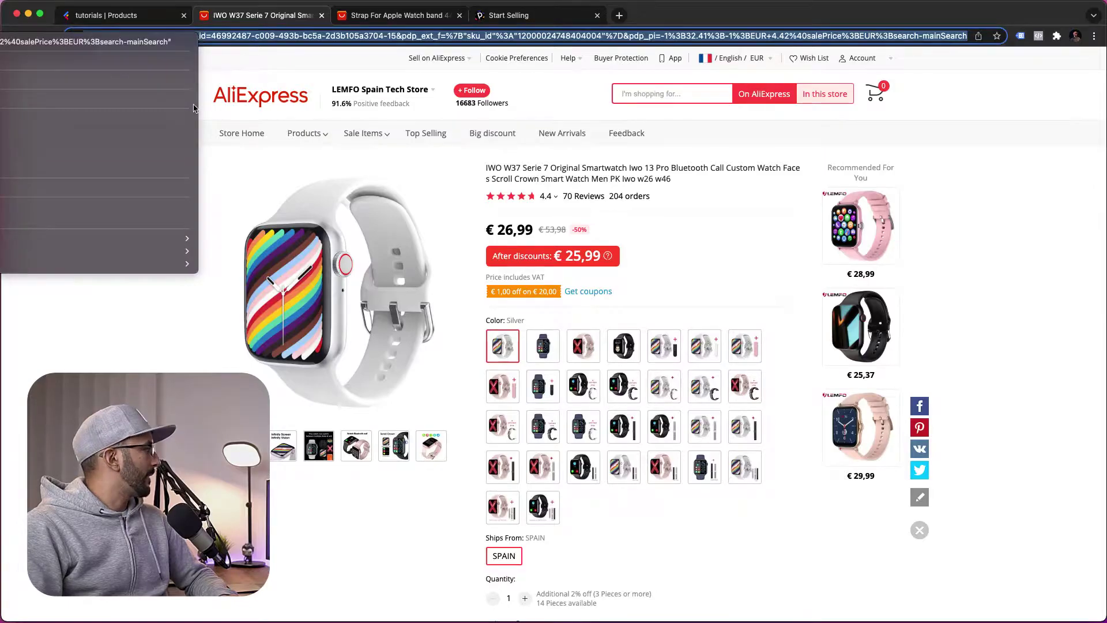
key(Escape)
mouse_move(375, 160)
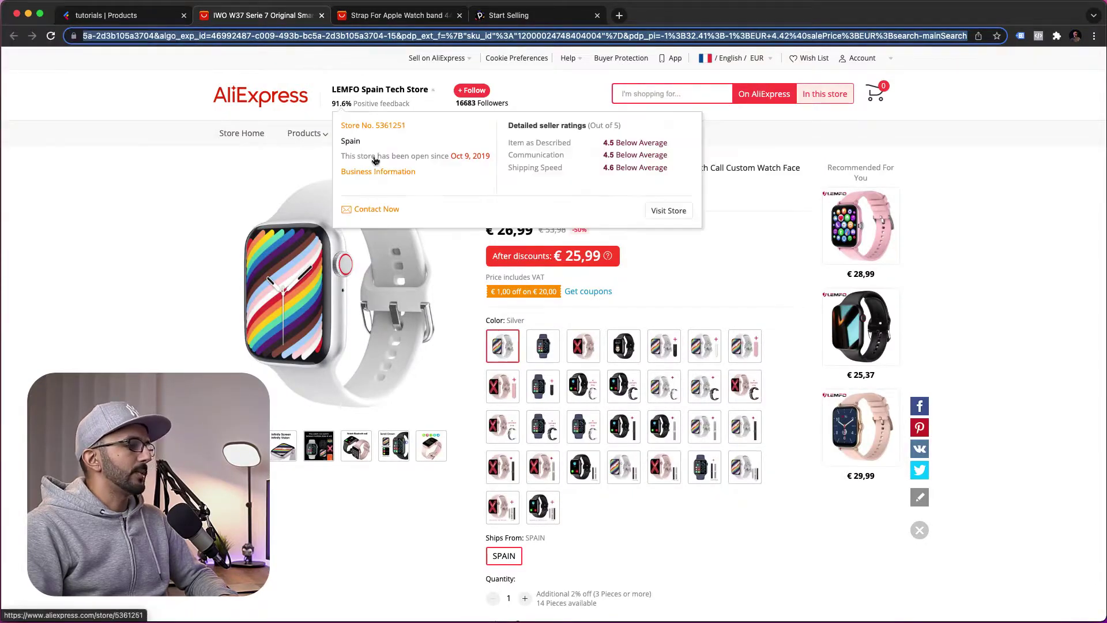
click(163, 17)
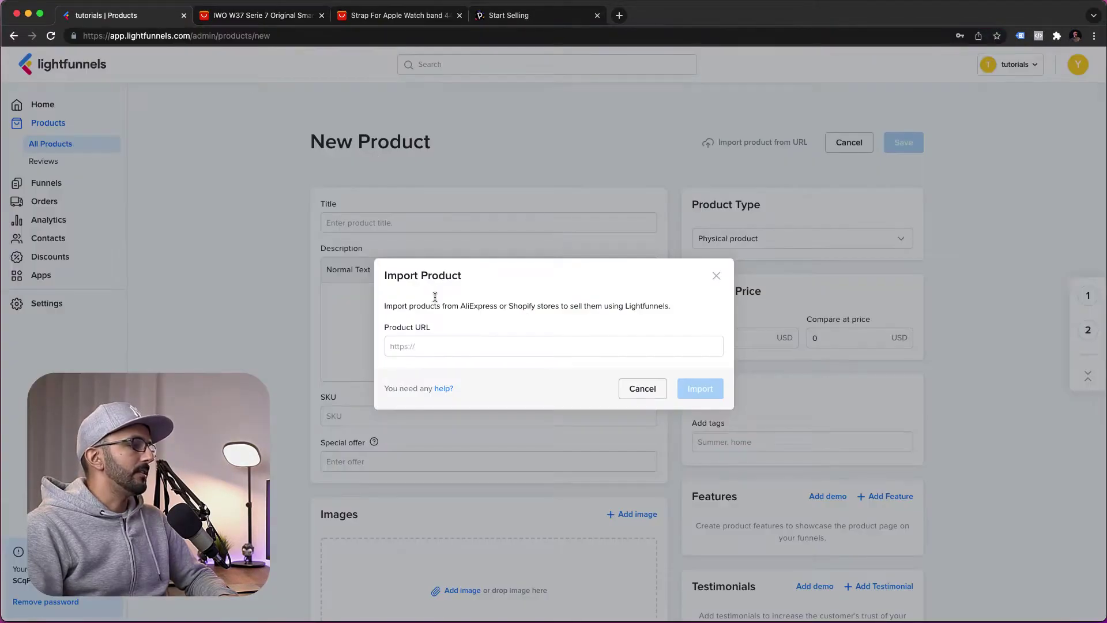
right_click(455, 348)
click(484, 428)
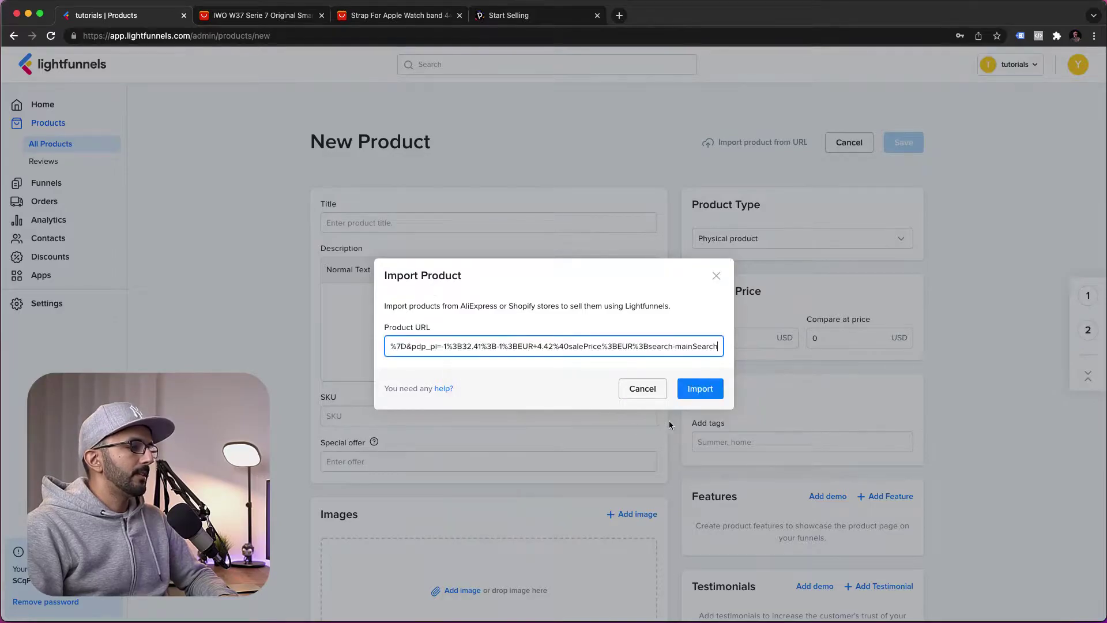
click(701, 395)
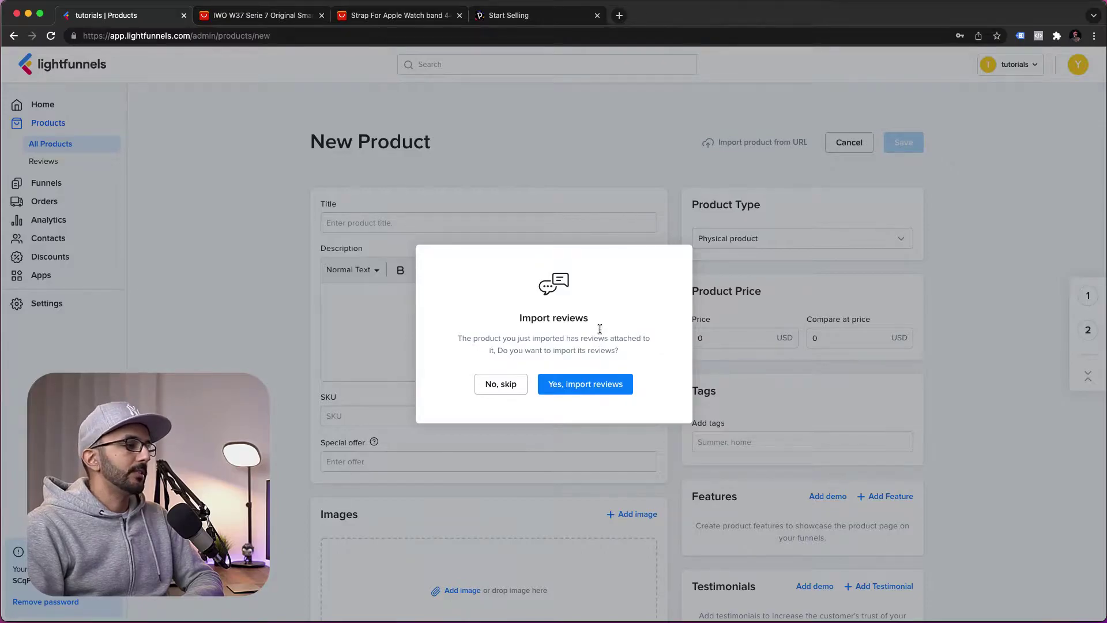
Import the IWO W37 smartwatch with every AliExpress review selected
click(583, 384)
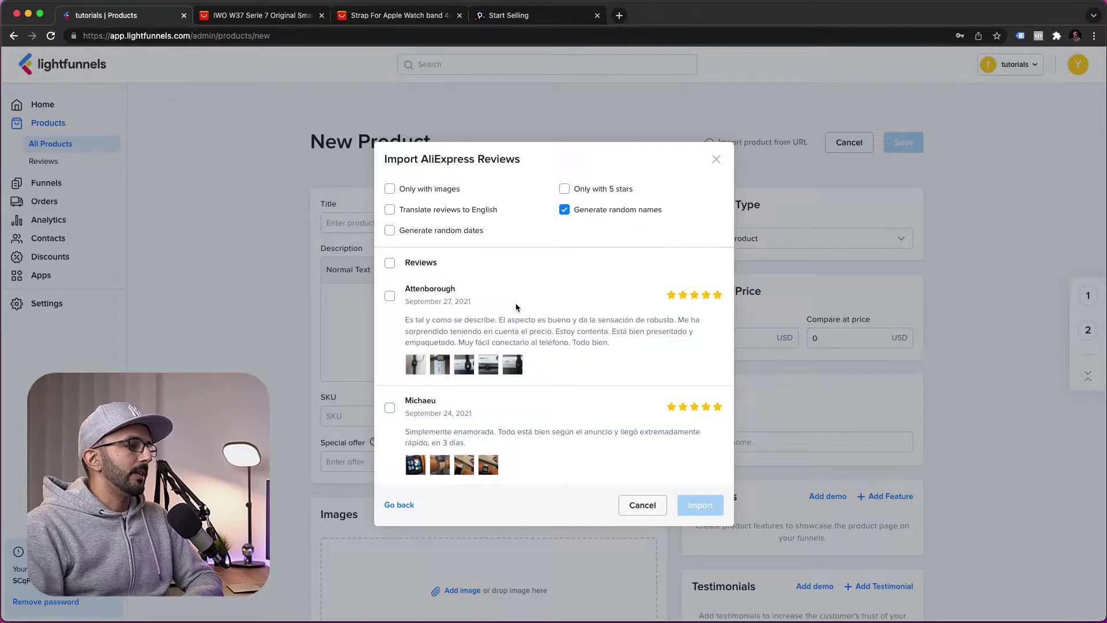
scroll(584, 321, down, 10)
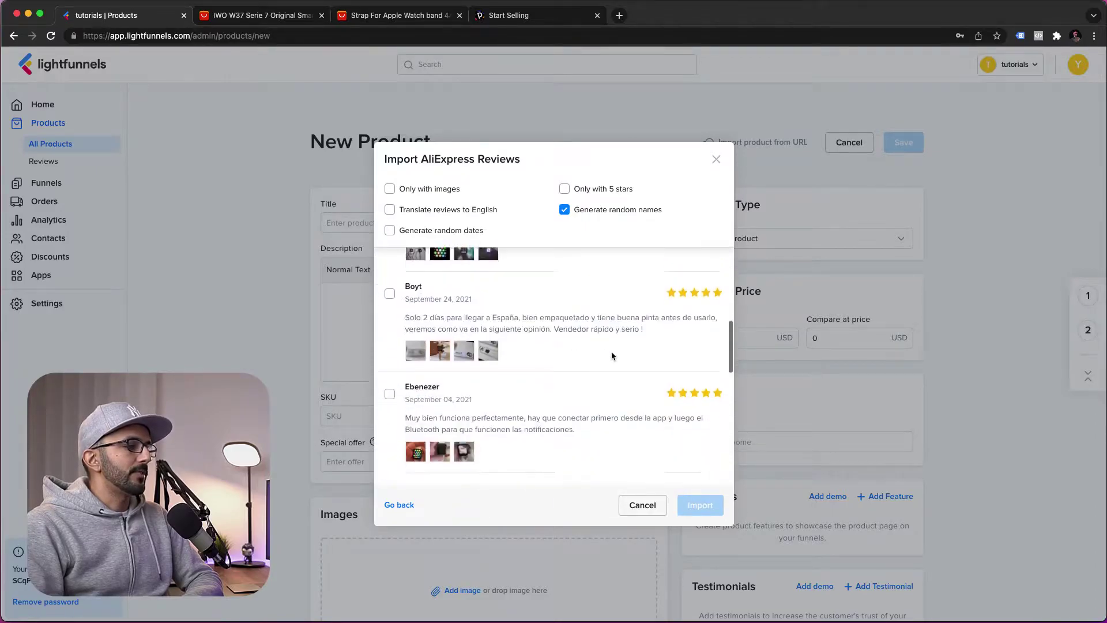
scroll(612, 355, down, 10)
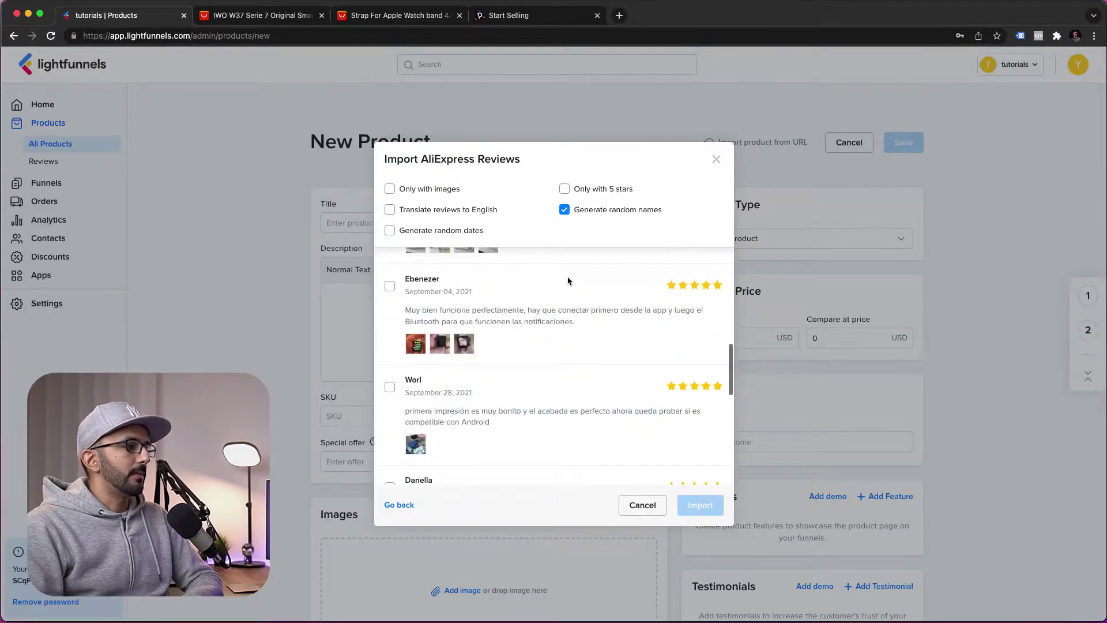
scroll(563, 280, up, 3)
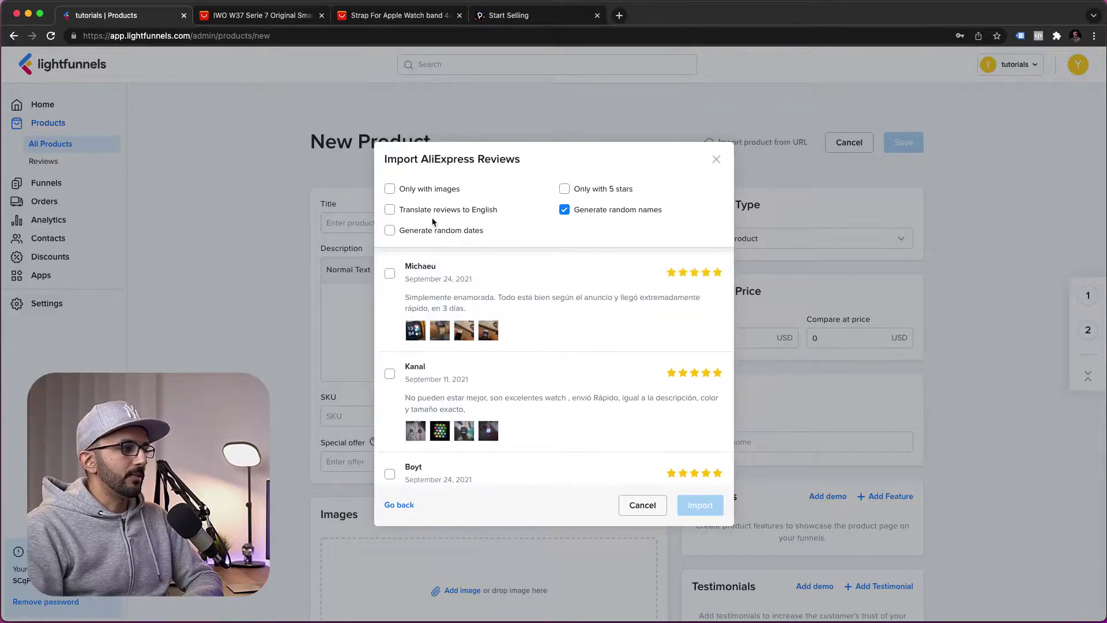
scroll(605, 314, up, 5)
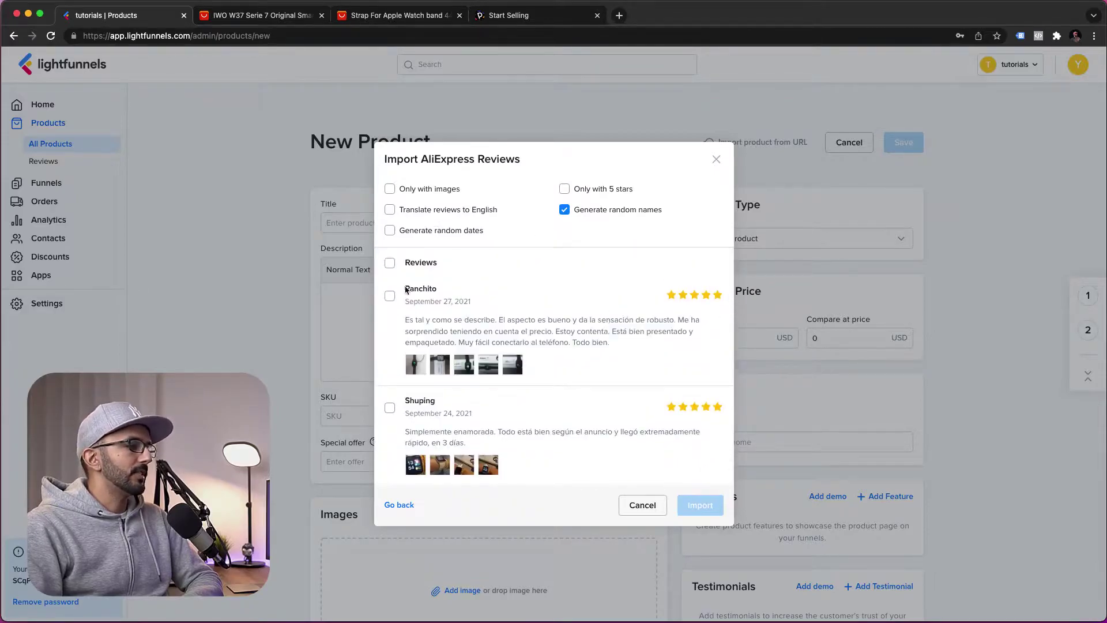
click(391, 263)
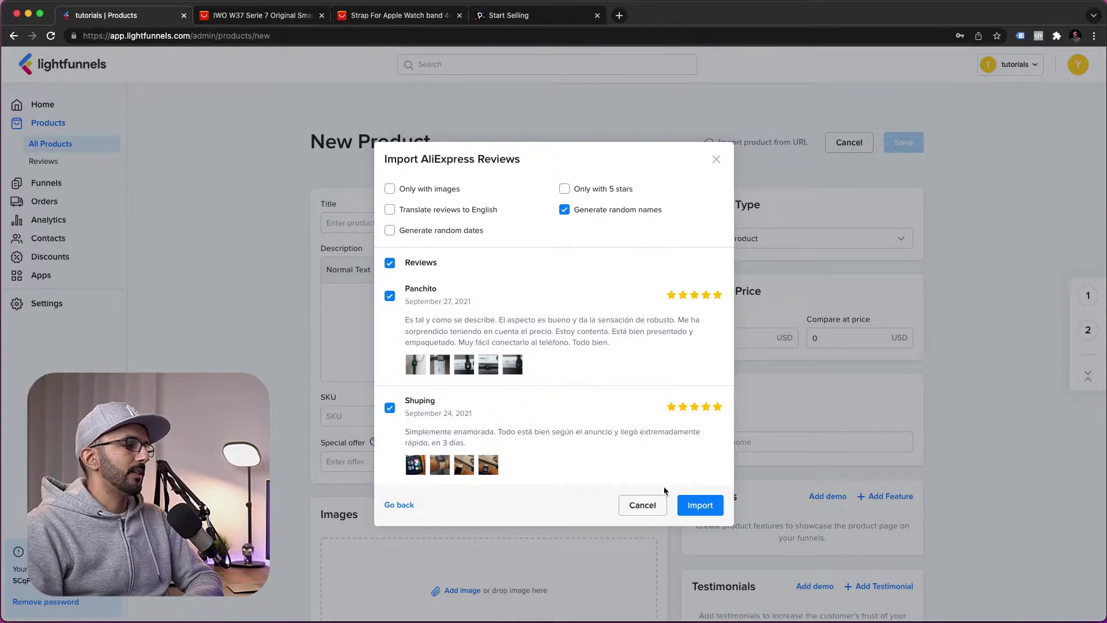
click(700, 505)
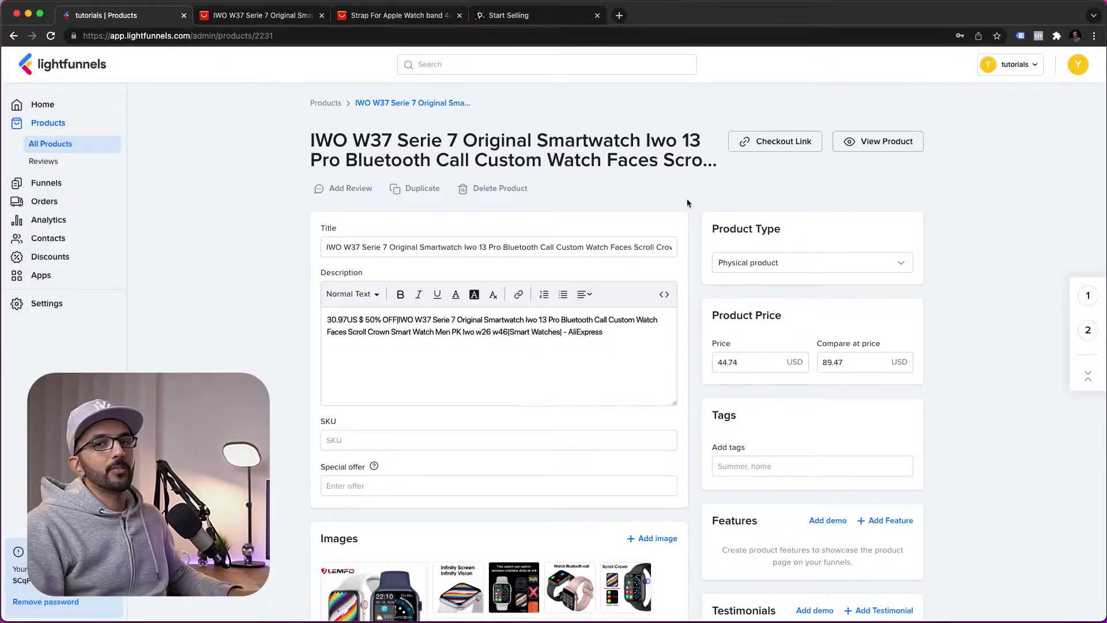
scroll(848, 268, down, 5)
scroll(858, 276, down, 8)
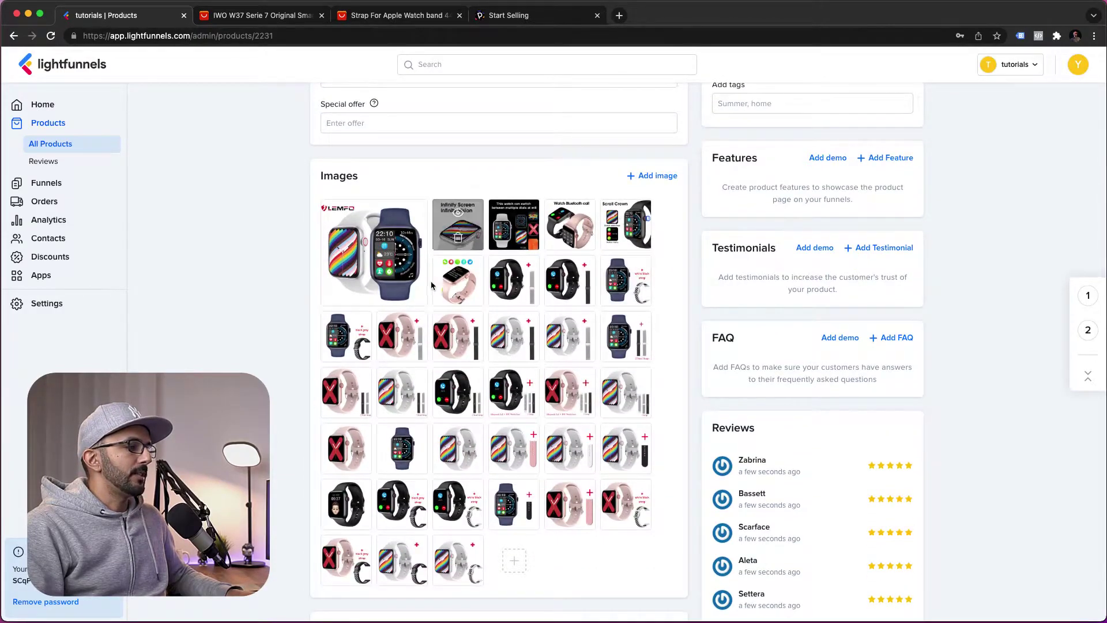
scroll(614, 311, down, 18)
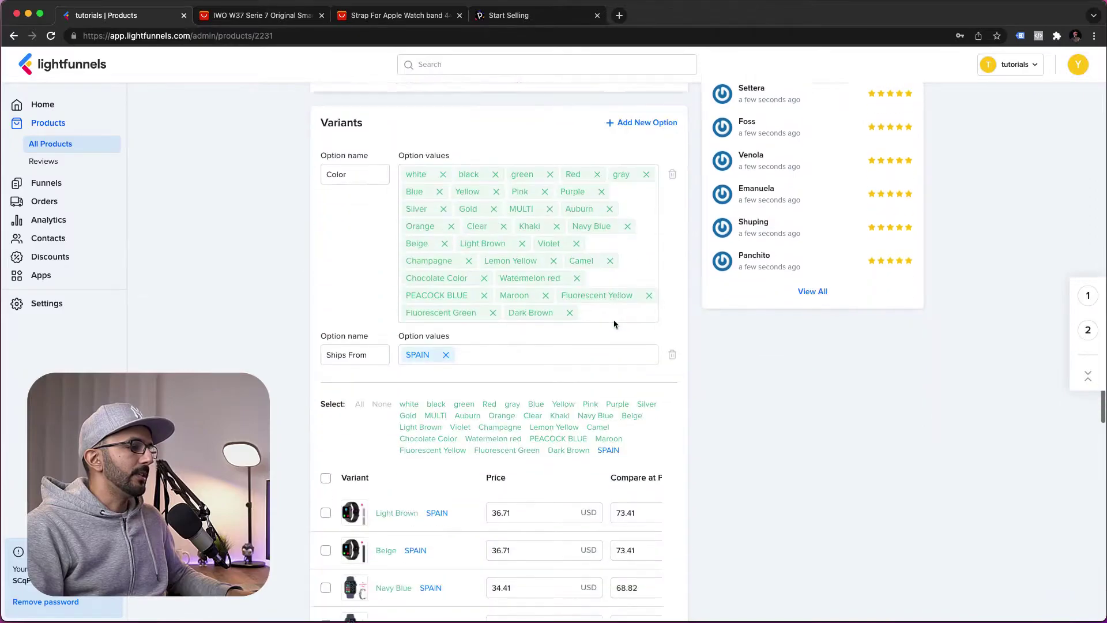
scroll(614, 324, down, 14)
scroll(545, 353, up, 20)
scroll(711, 217, down, 10)
scroll(862, 490, up, 10)
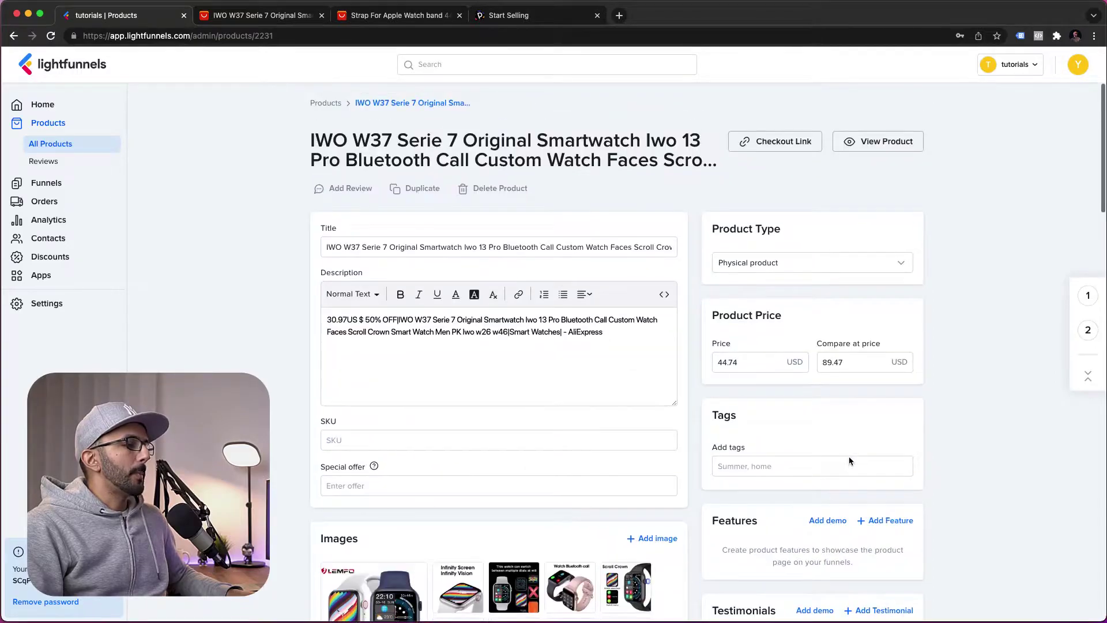
drag(750, 362, 708, 369)
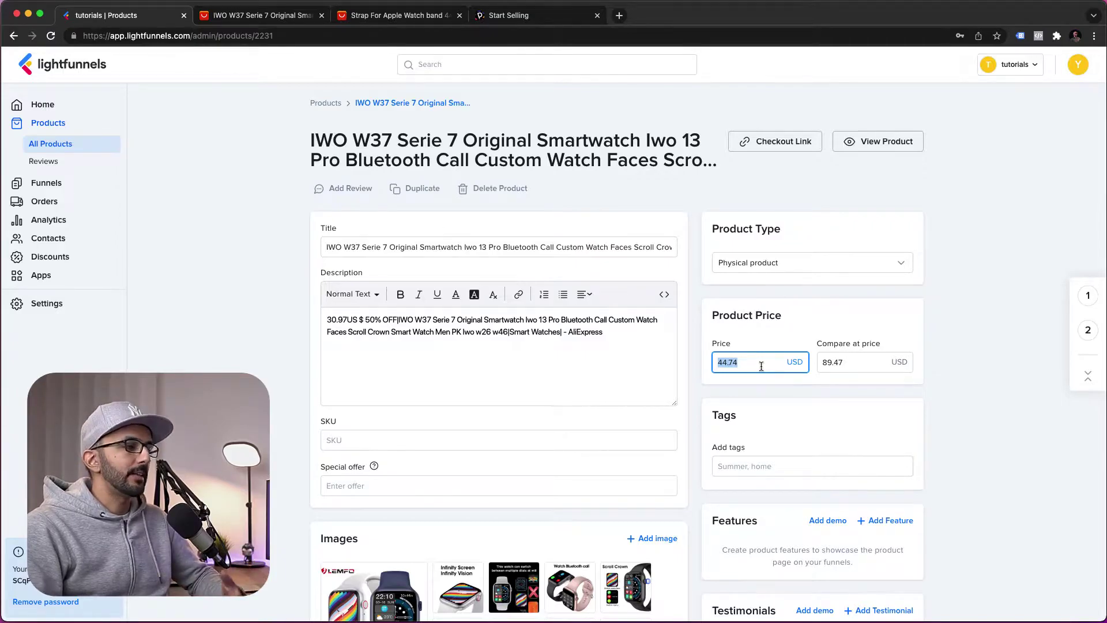
scroll(874, 407, down, 5)
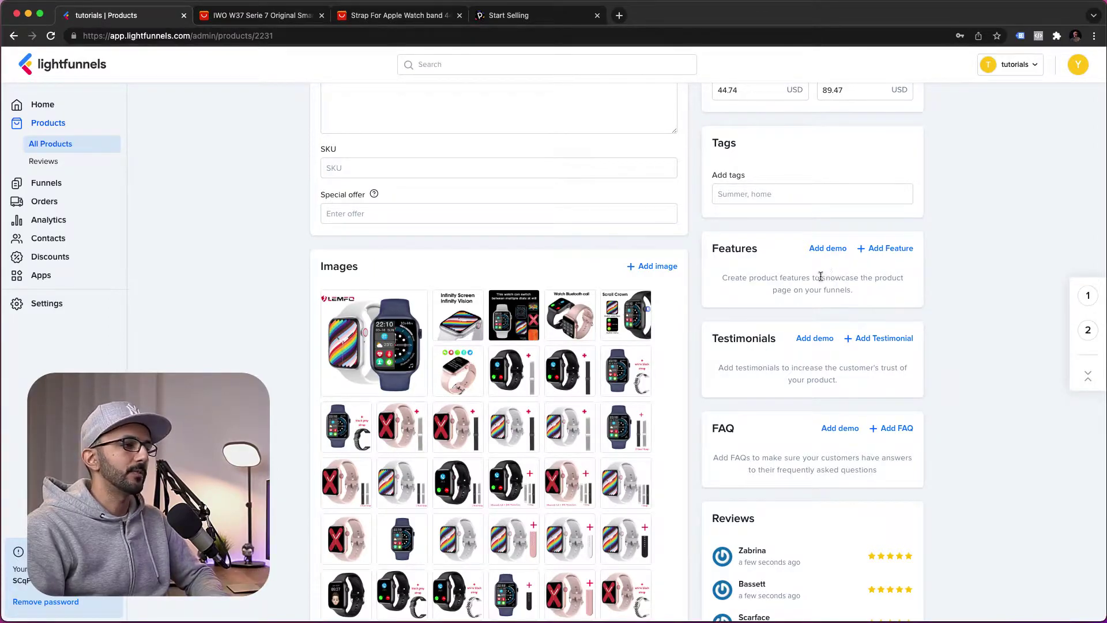
Load demo items into Features, Testimonials and FAQ, e.g. 'Collapsible design' and 'When Will My Order Ship?'
click(828, 248)
scroll(809, 317, down, 3)
scroll(809, 317, down, 5)
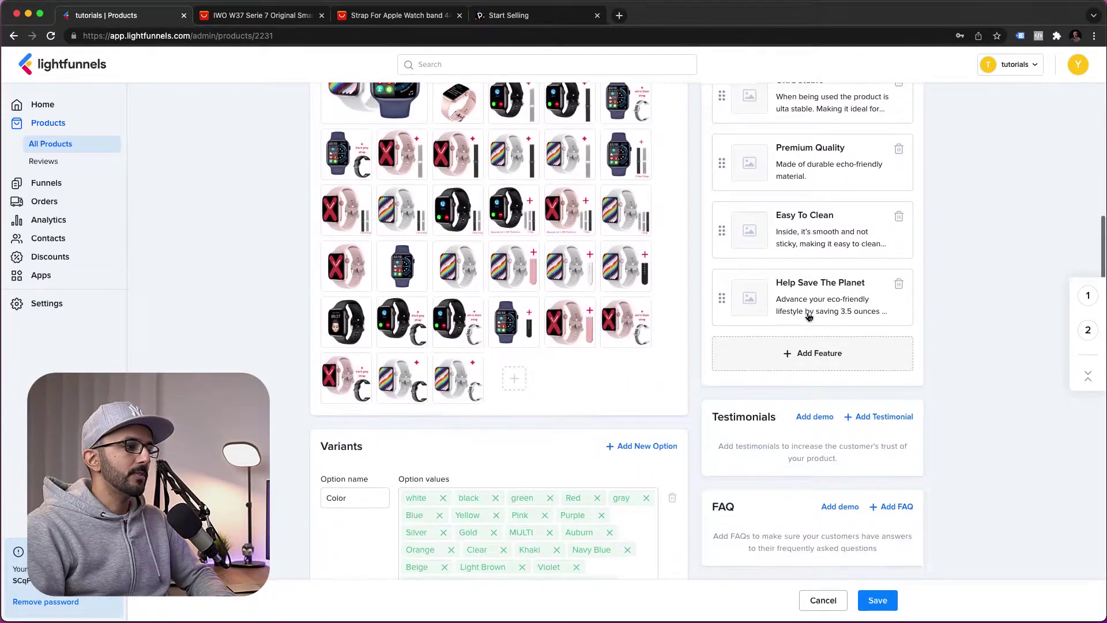
click(815, 279)
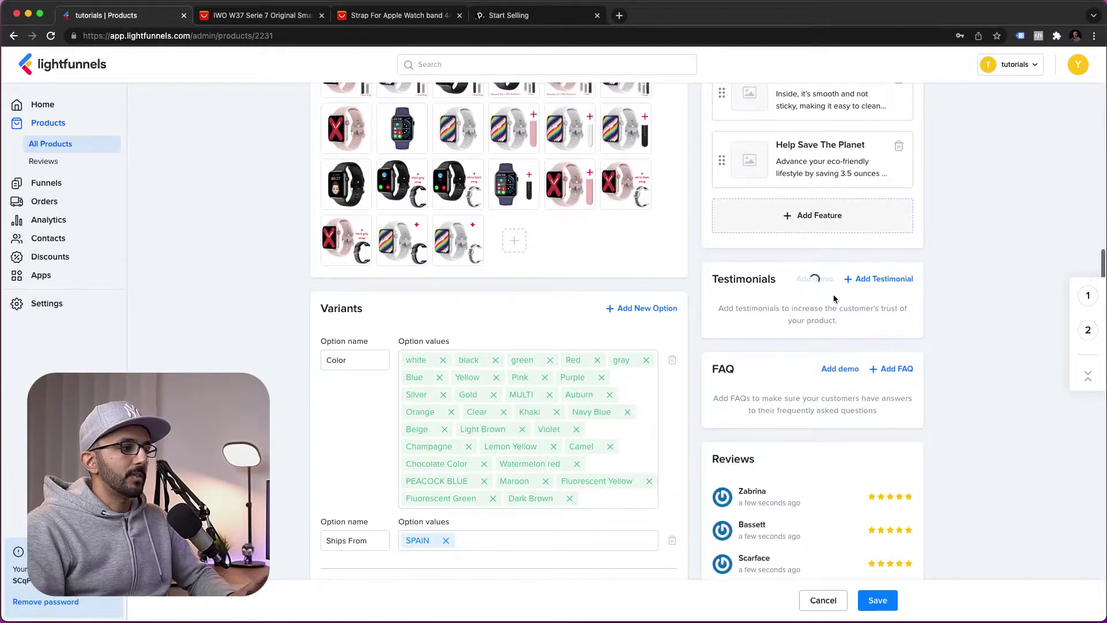
scroll(819, 323, down, 5)
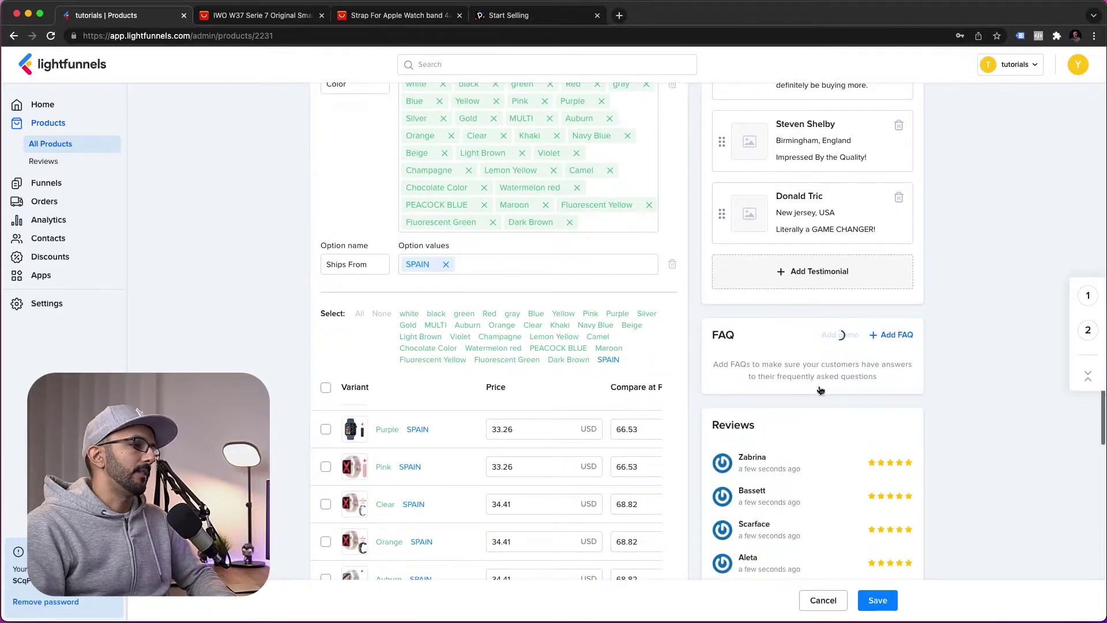
click(822, 334)
scroll(833, 397, up, 4)
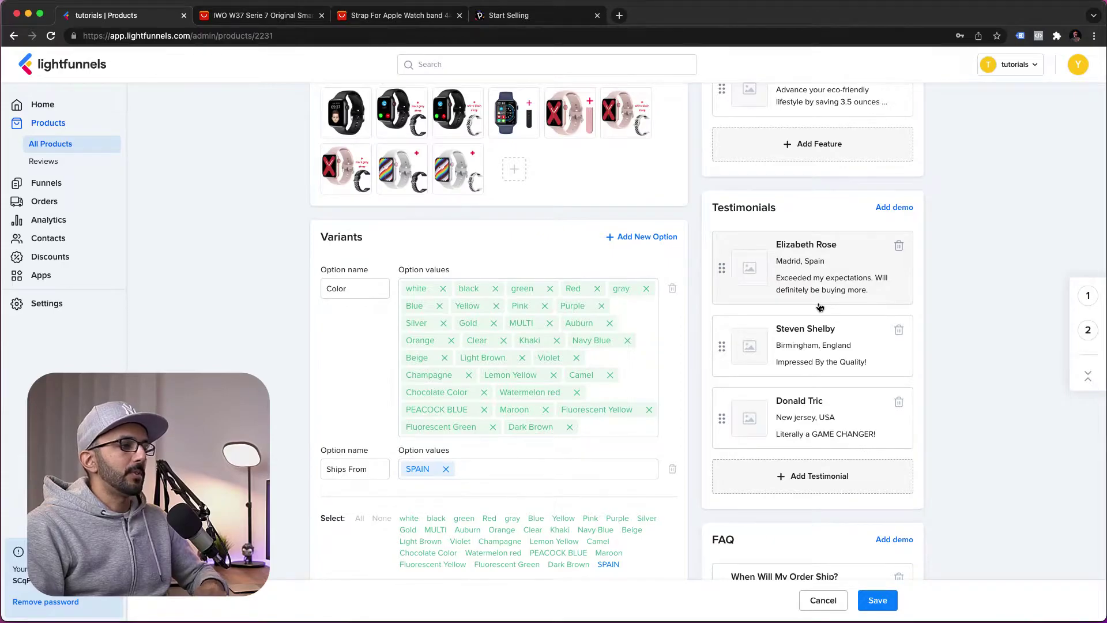
scroll(819, 305, up, 1)
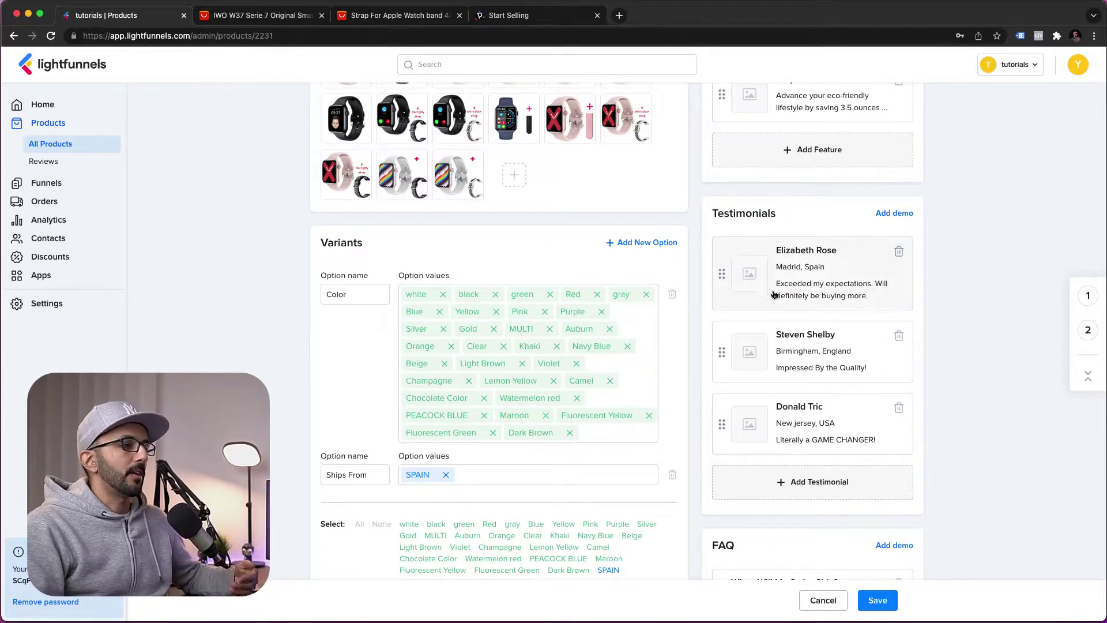
scroll(784, 317, up, 10)
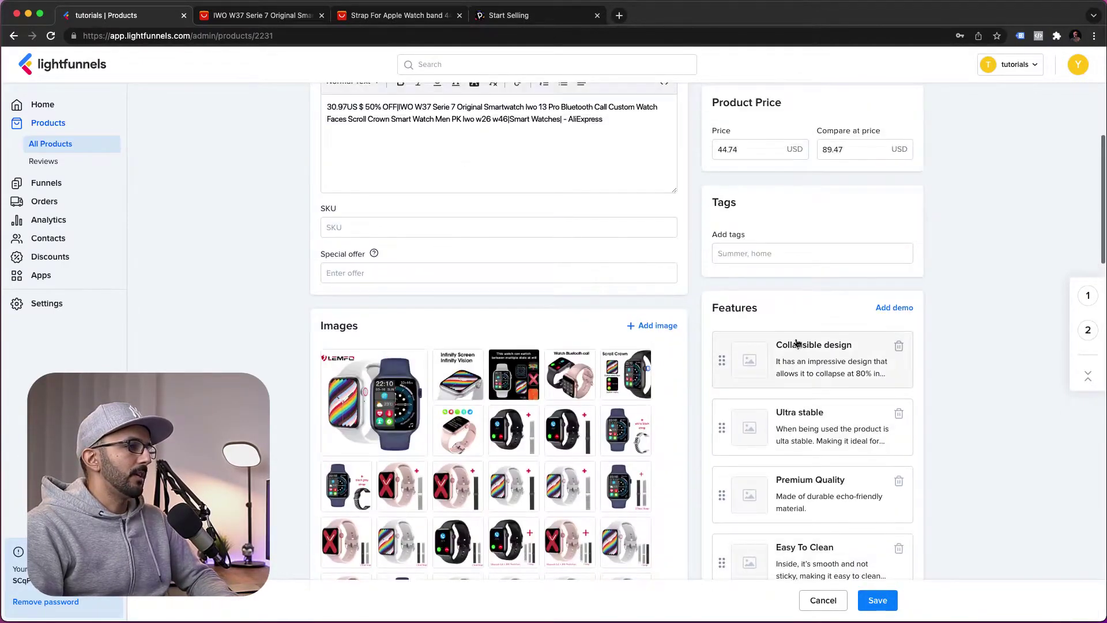
scroll(749, 311, up, 4)
Save the smartwatch product retitled 'Smart Watch'
click(903, 141)
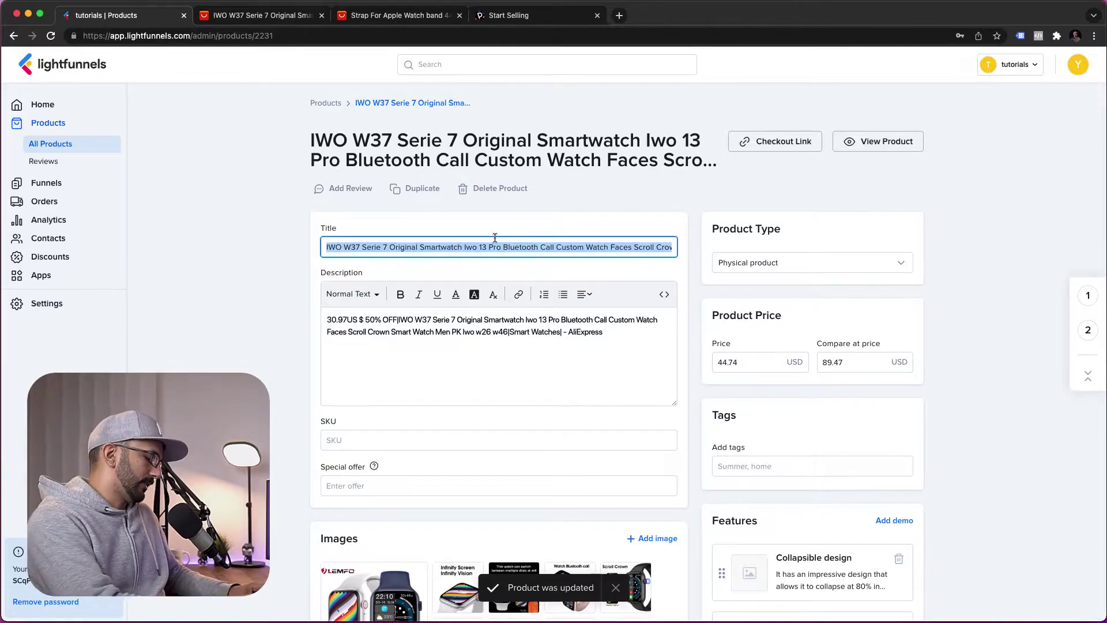
text(Smart Watch)
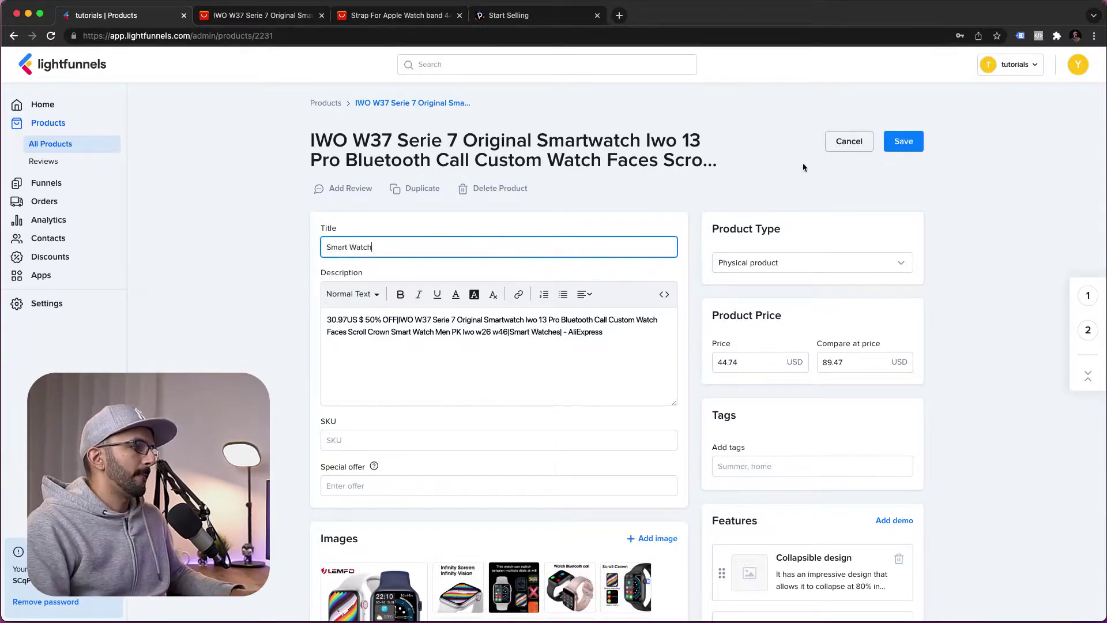
click(899, 143)
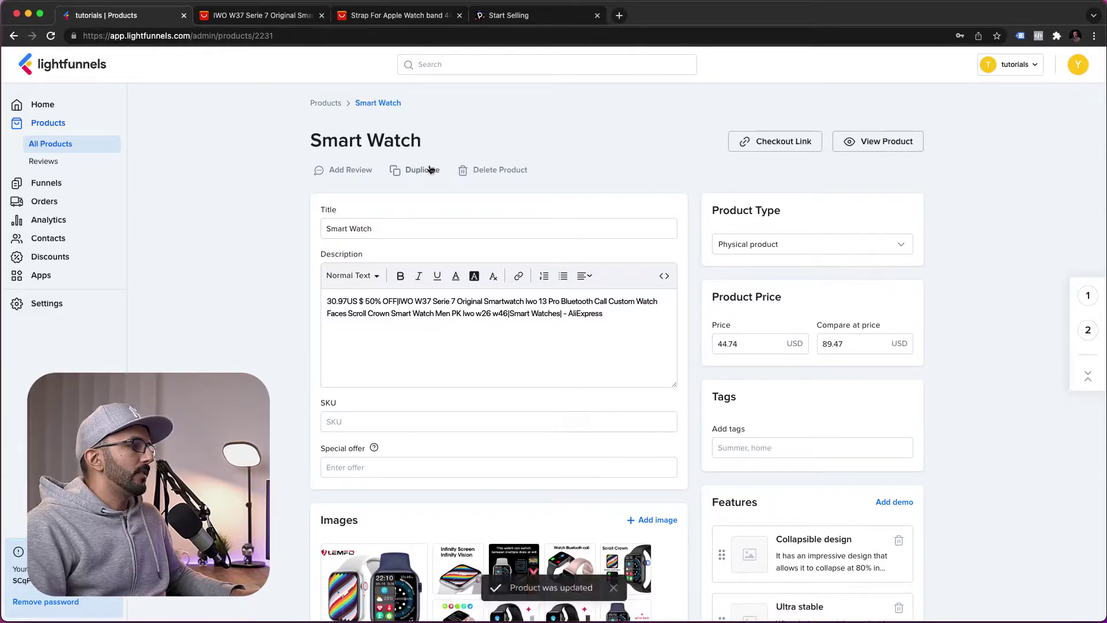
From All Products, import a new product using the AliExpress strap listing URL
click(102, 149)
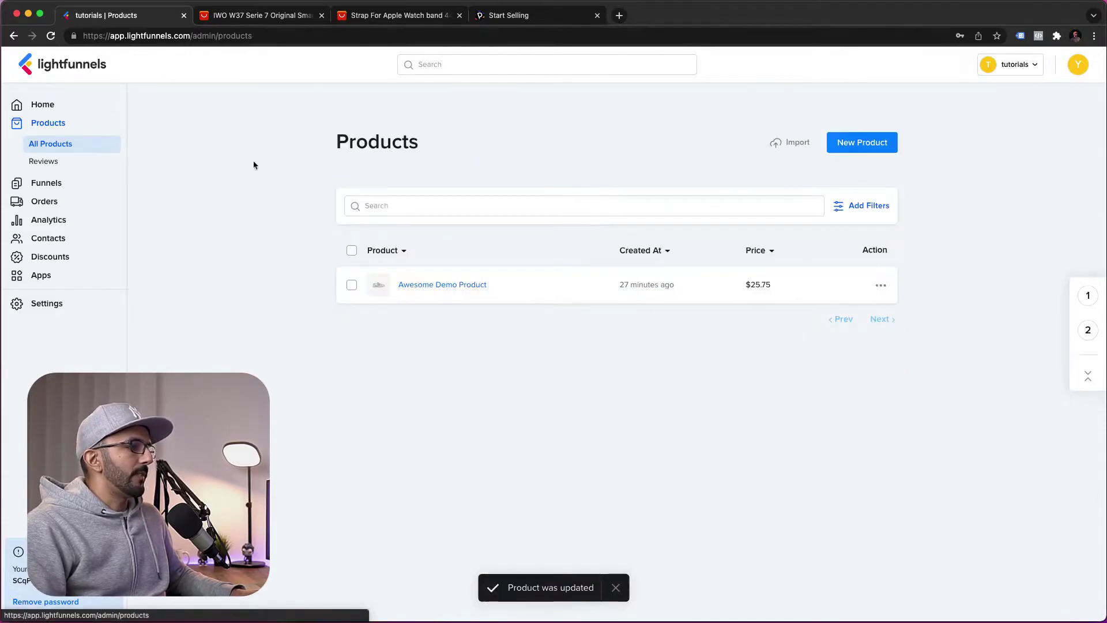
click(789, 142)
click(397, 15)
click(387, 36)
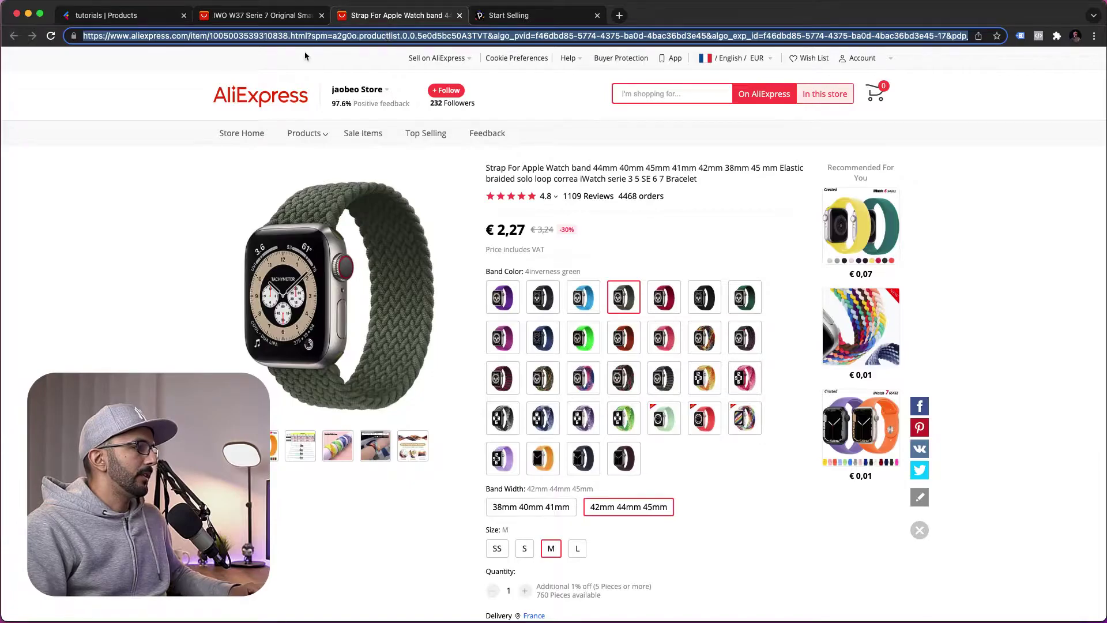
key(super+c)
click(162, 18)
click(509, 348)
key(super+v)
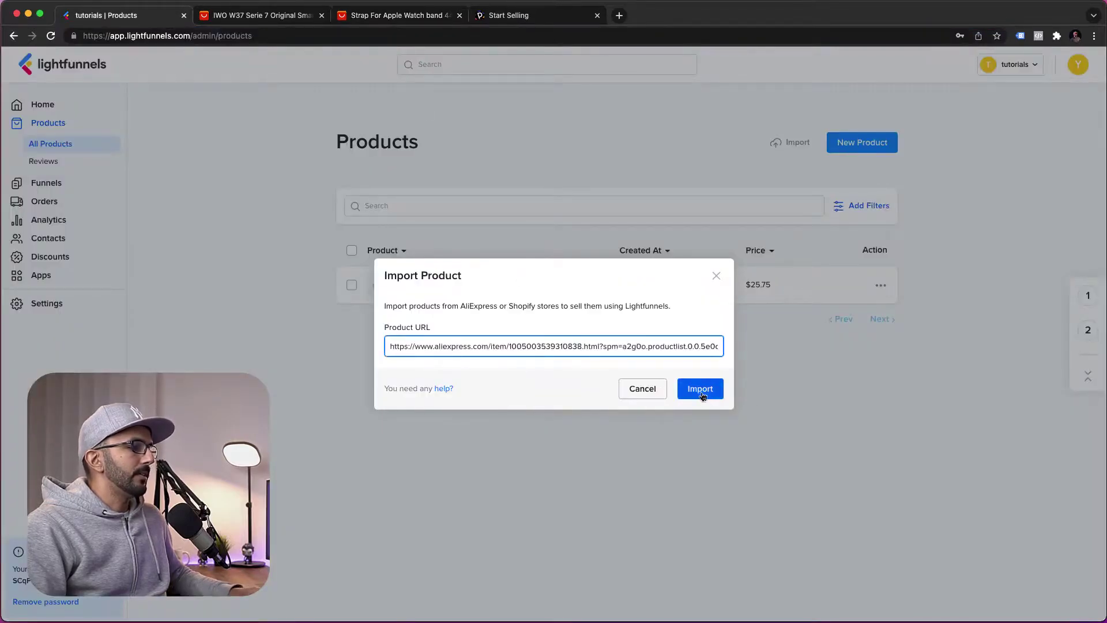
click(702, 394)
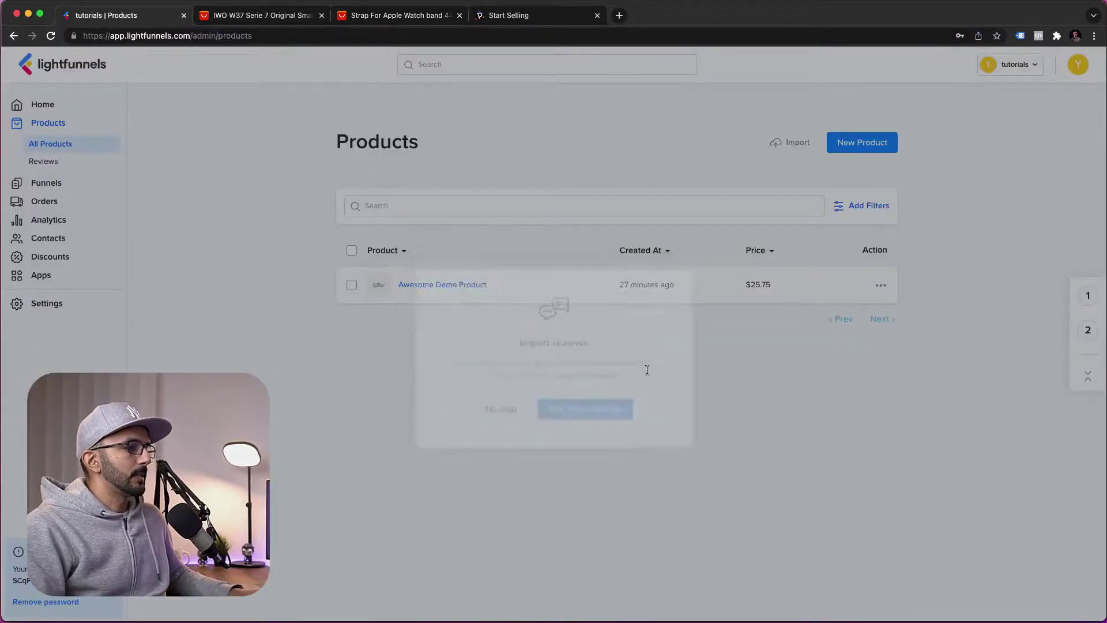
Import the Apple Watch strap (2.1 USD, compare-at 3 USD) with all its AliExpress reviews
click(585, 384)
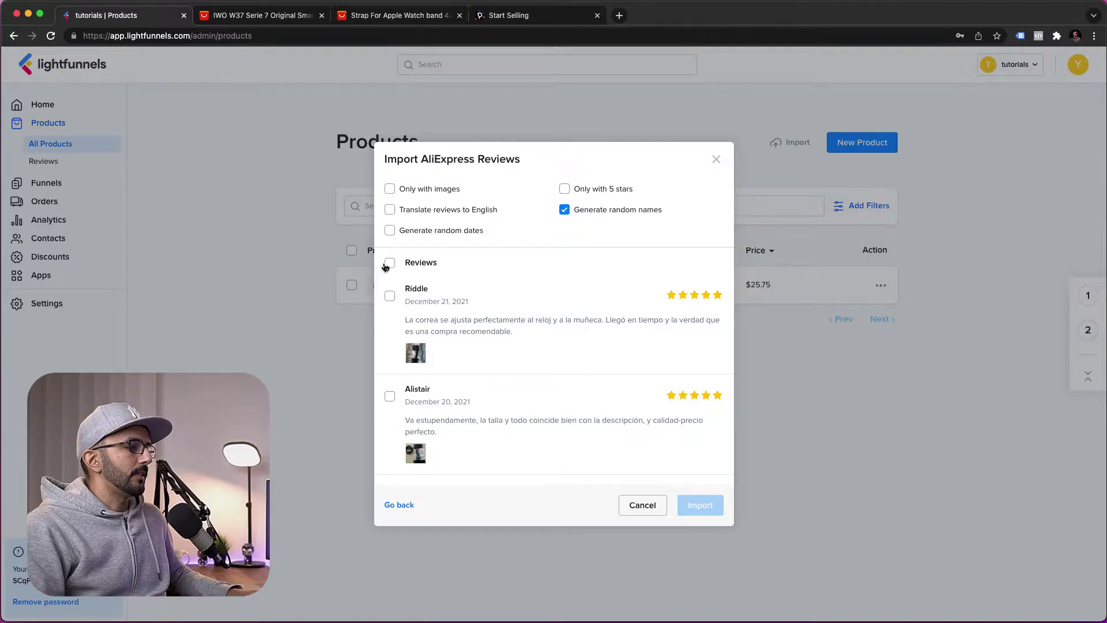
click(390, 263)
scroll(549, 417, down, 10)
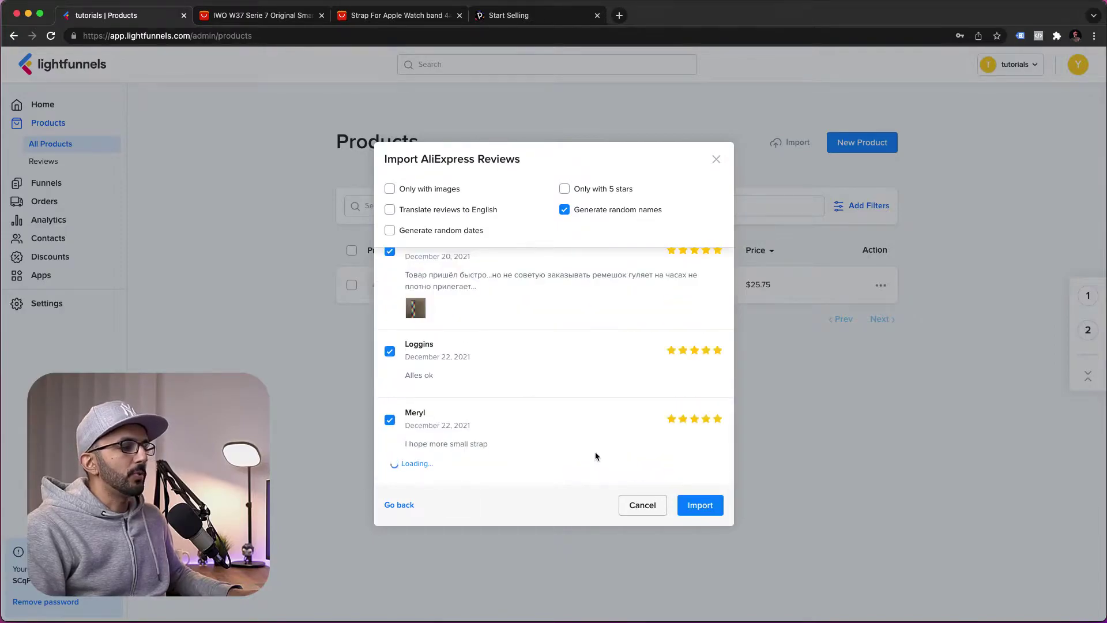
scroll(582, 441, down, 10)
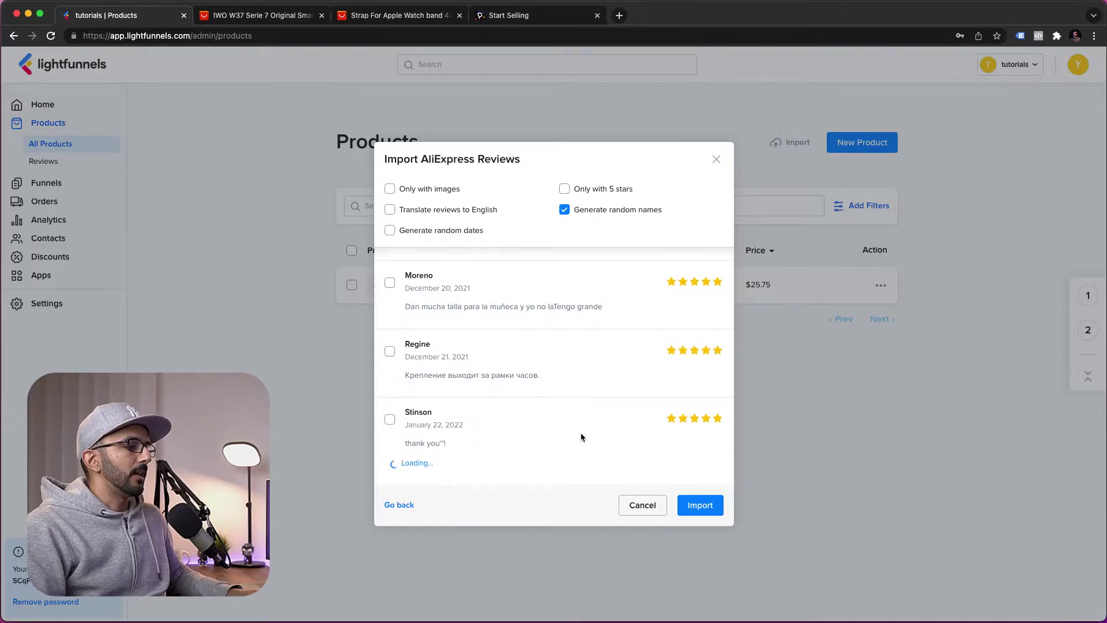
scroll(583, 441, up, 20)
scroll(502, 380, down, 15)
scroll(517, 403, down, 5)
click(700, 505)
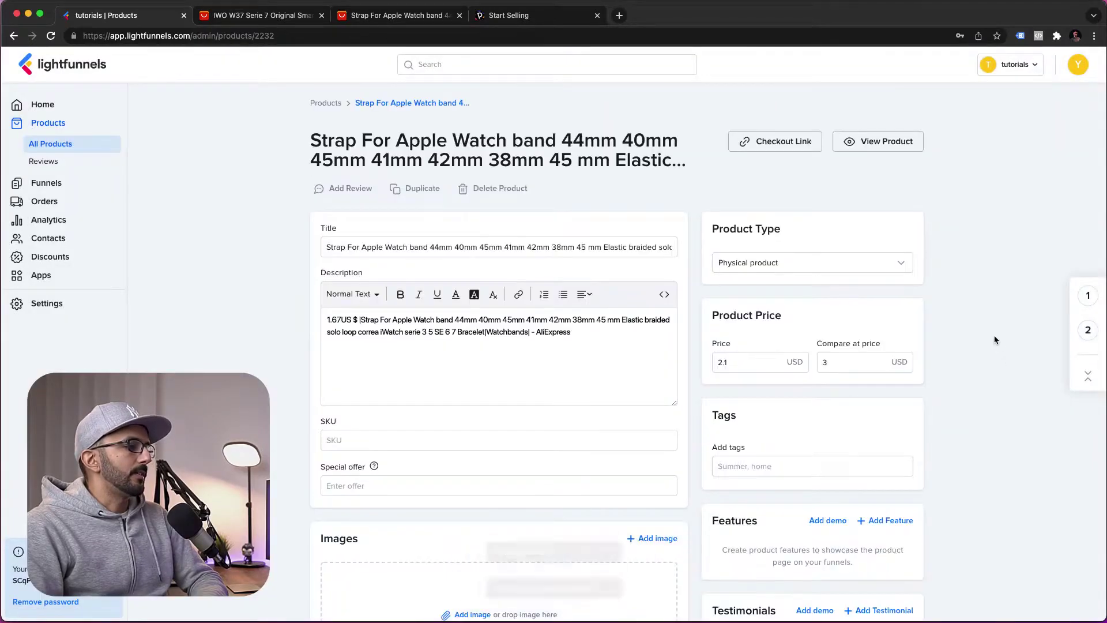
Replace the long strap product title with 'Smart Watch Wristband' and save
triple_click(537, 254)
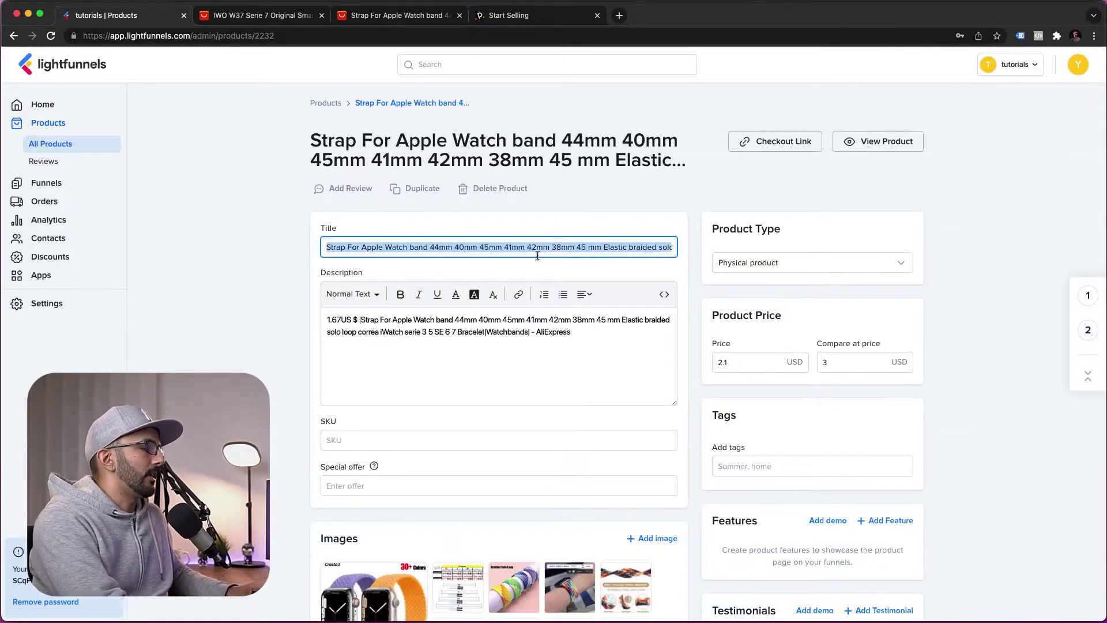
text(Smart Watch Wristband)
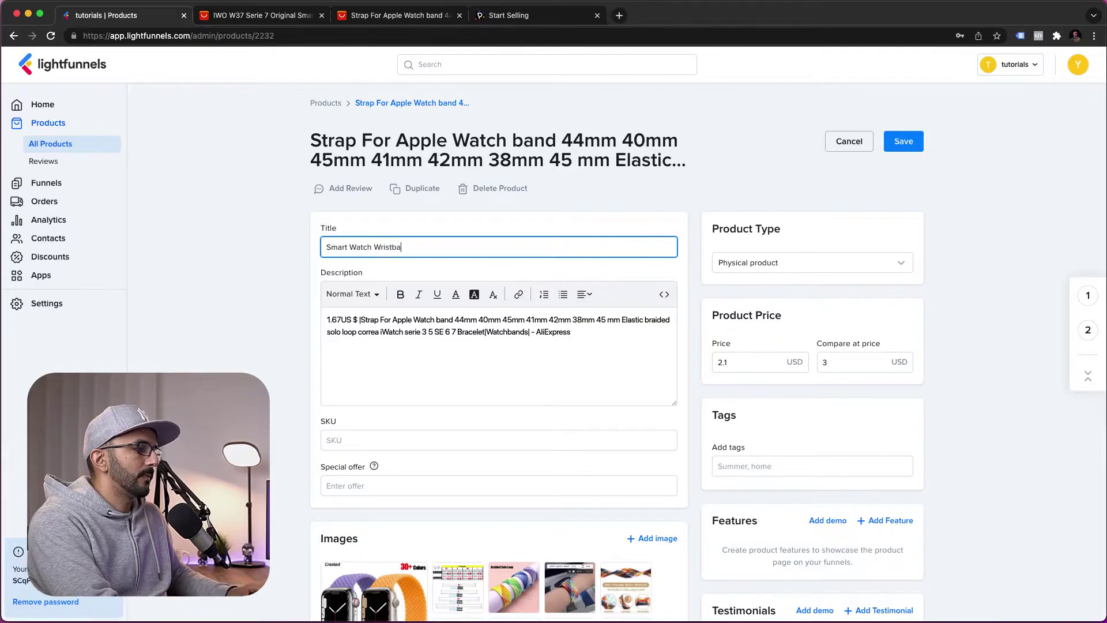
click(903, 141)
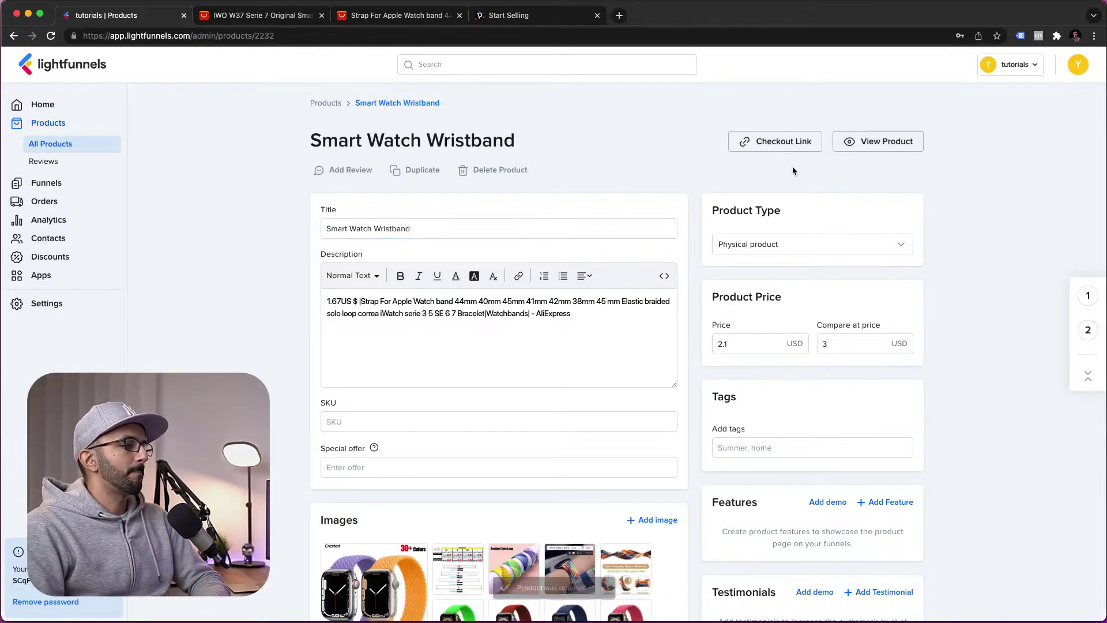
scroll(963, 358, down, 4)
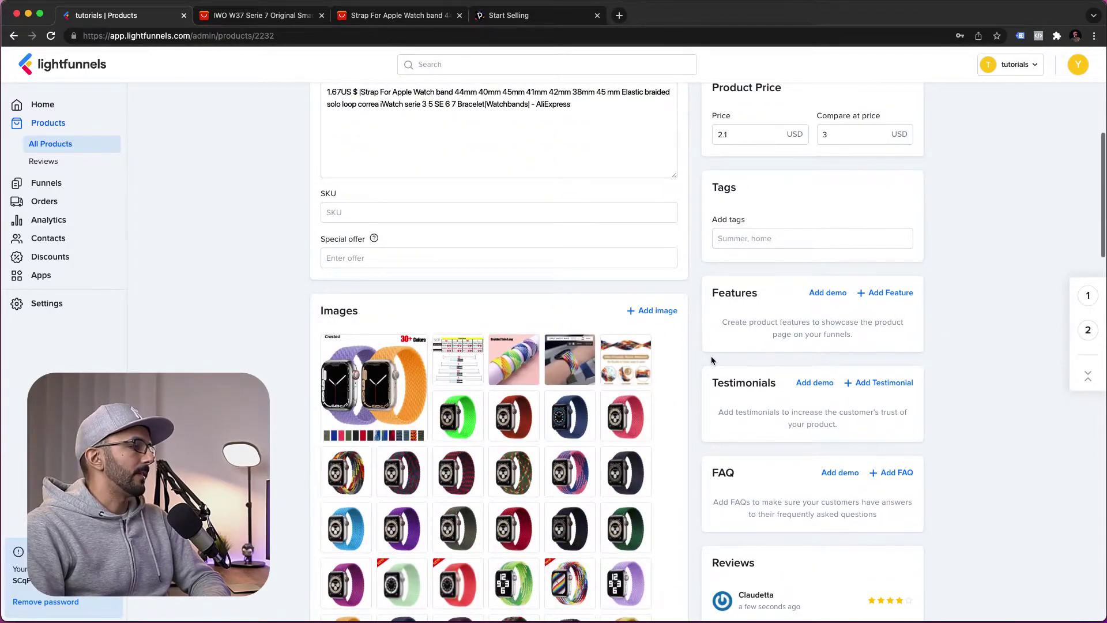
scroll(712, 360, up, 4)
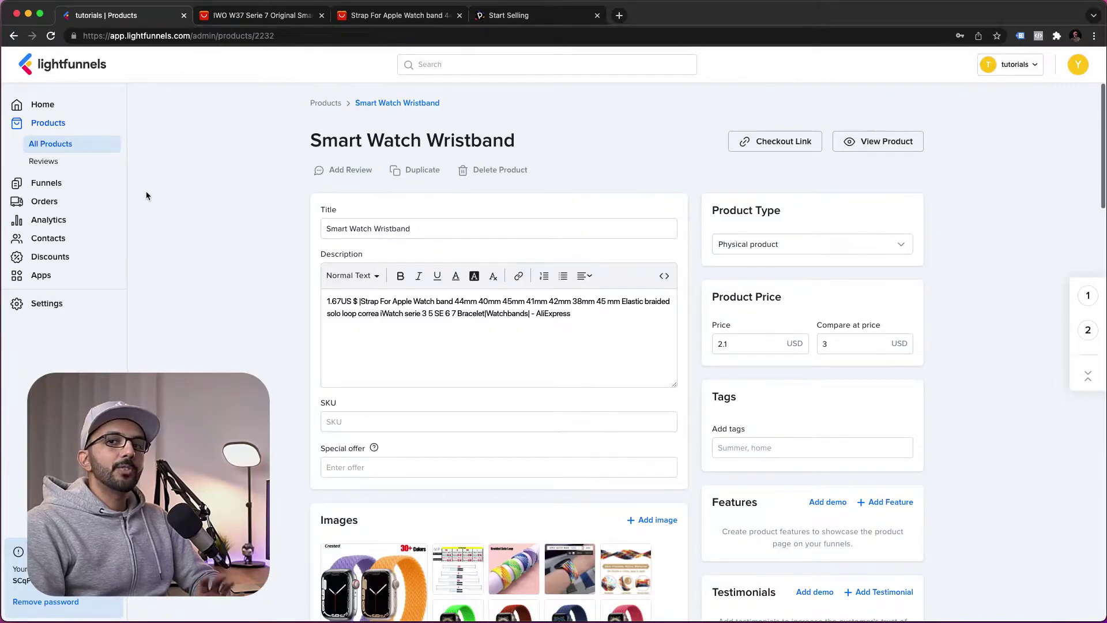
click(87, 183)
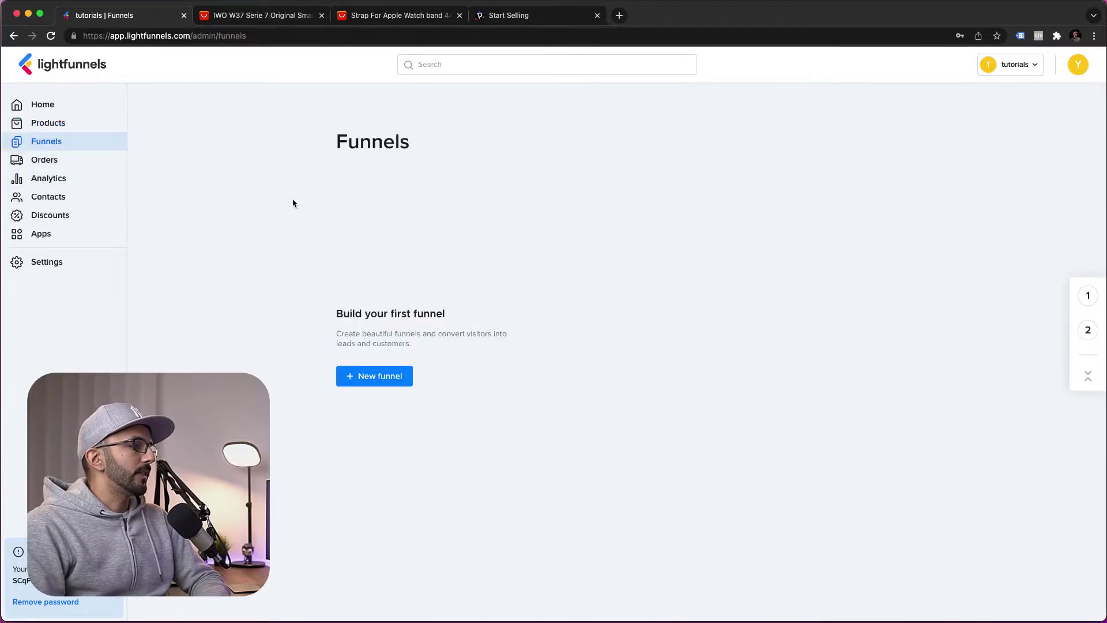
Create a new funnel and browse templates like Blank Template, VR Shop and Software
click(367, 377)
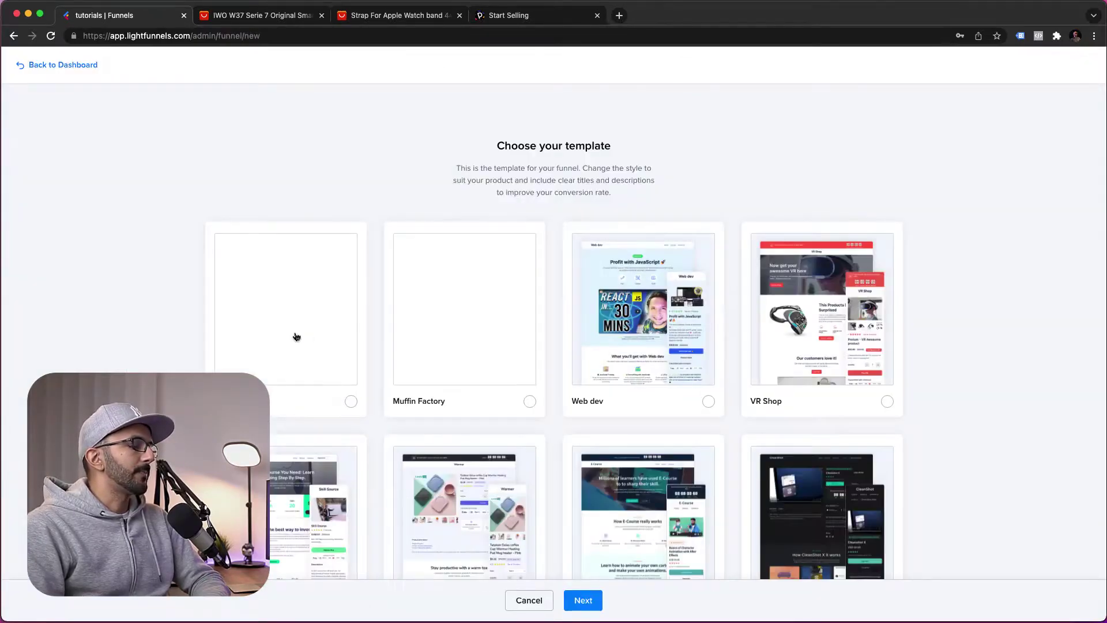
scroll(937, 334, down, 6)
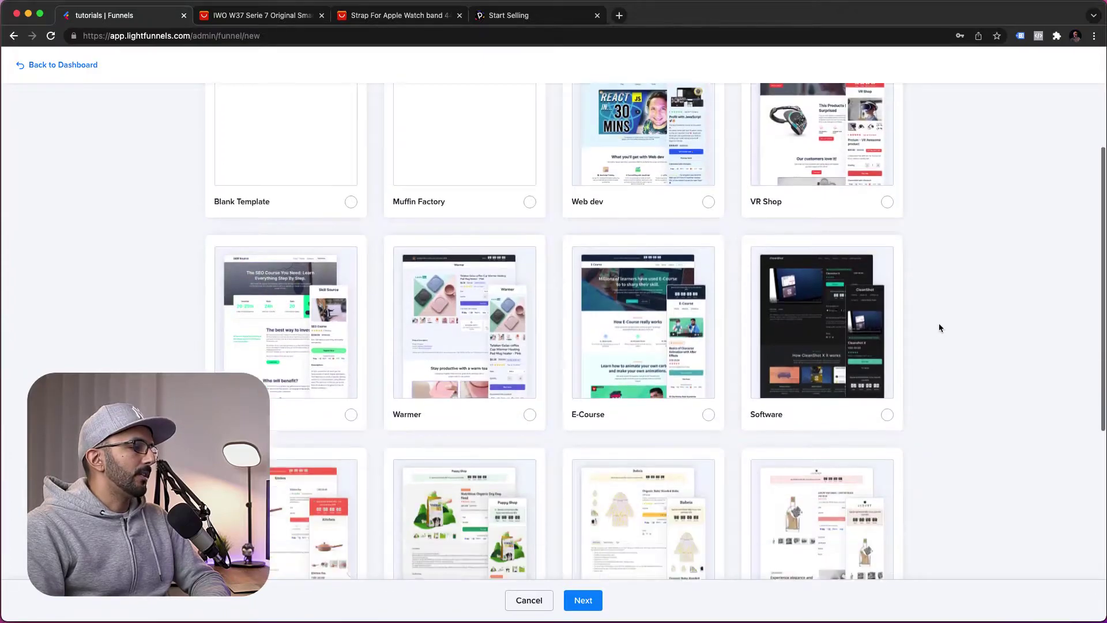
scroll(695, 361, down, 4)
scroll(637, 363, up, 5)
scroll(951, 341, up, 3)
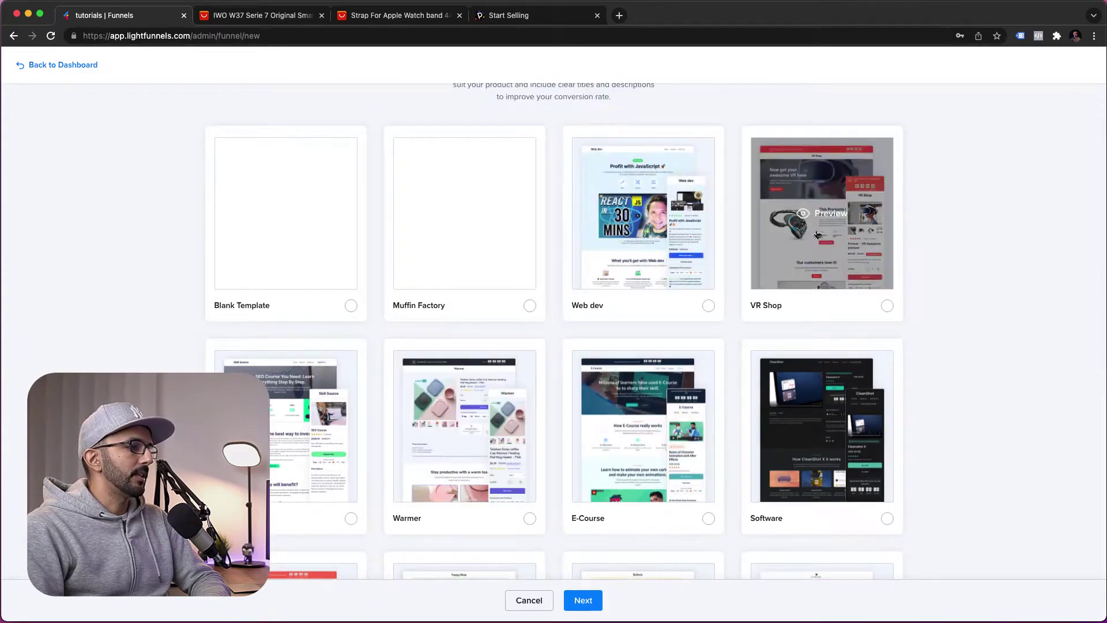
Preview the VR Shop template's product page at desktop, tablet and phone widths
click(834, 220)
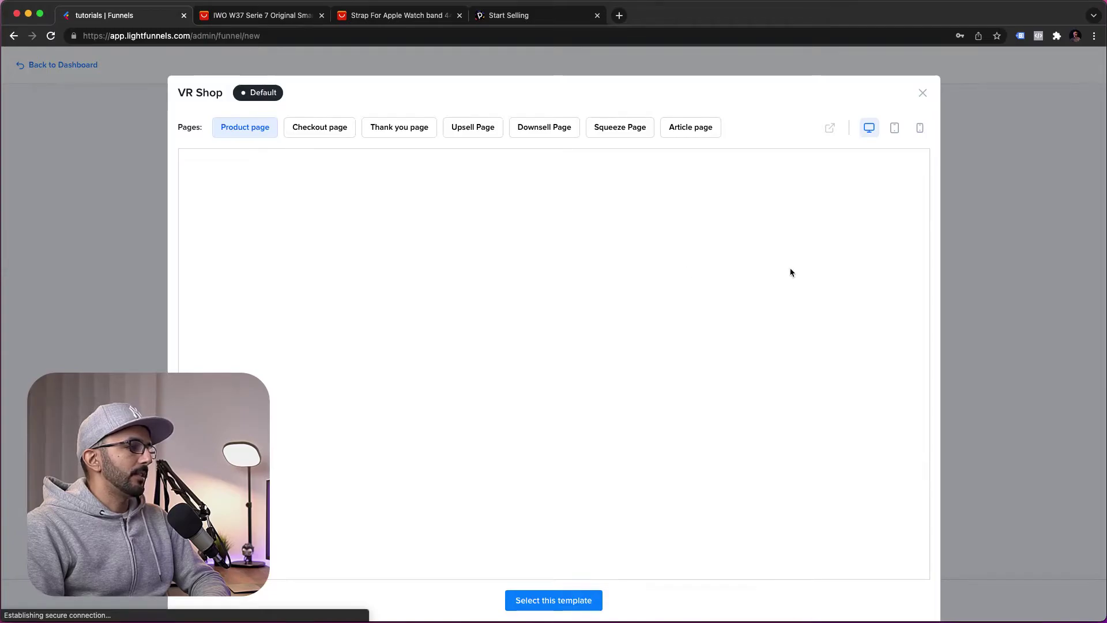
scroll(790, 311, down, 8)
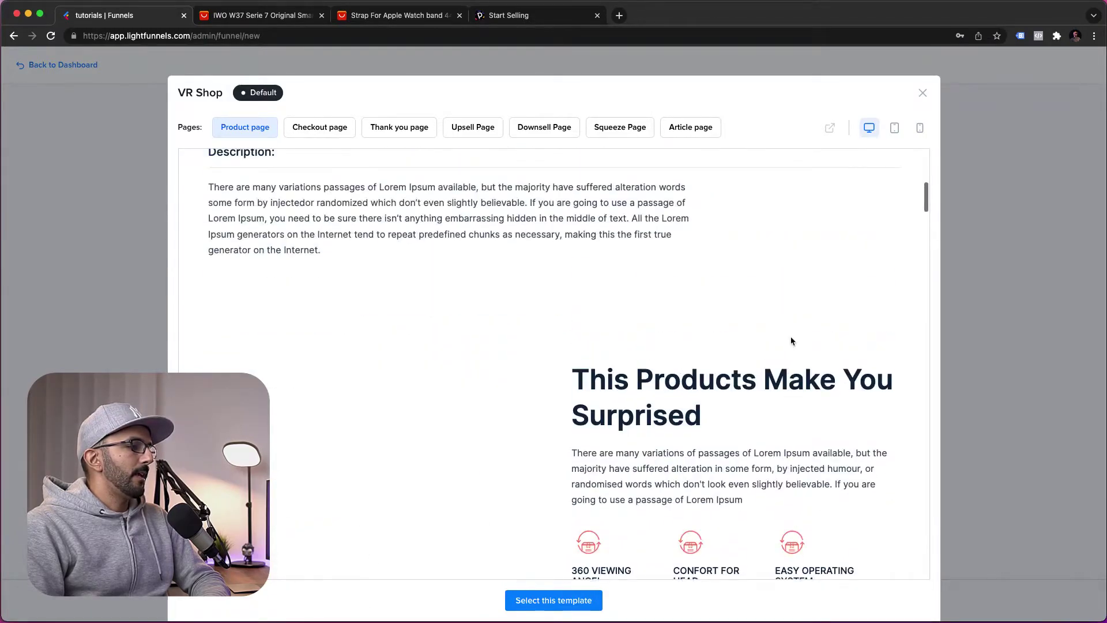
scroll(790, 341, up, 8)
scroll(816, 364, down, 20)
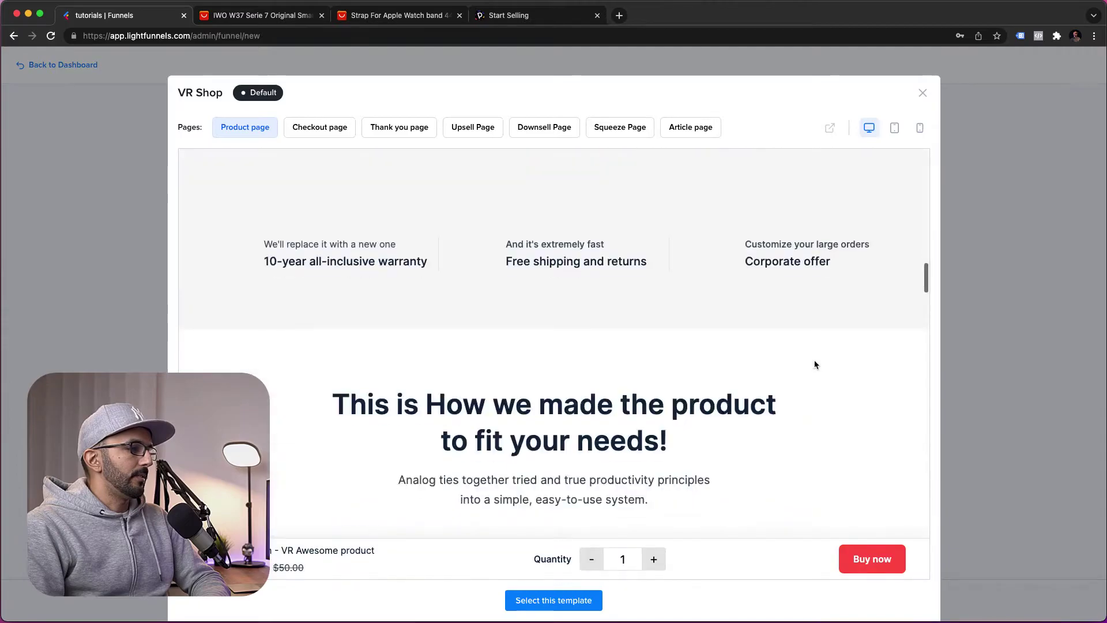
scroll(816, 365, down, 15)
scroll(815, 365, up, 6)
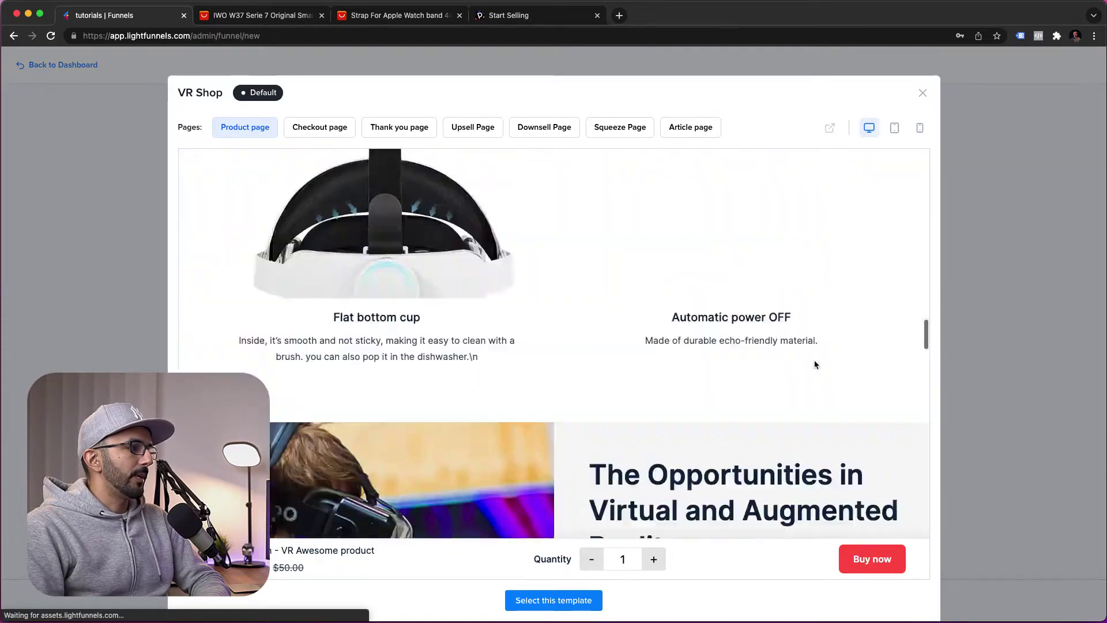
scroll(816, 364, up, 20)
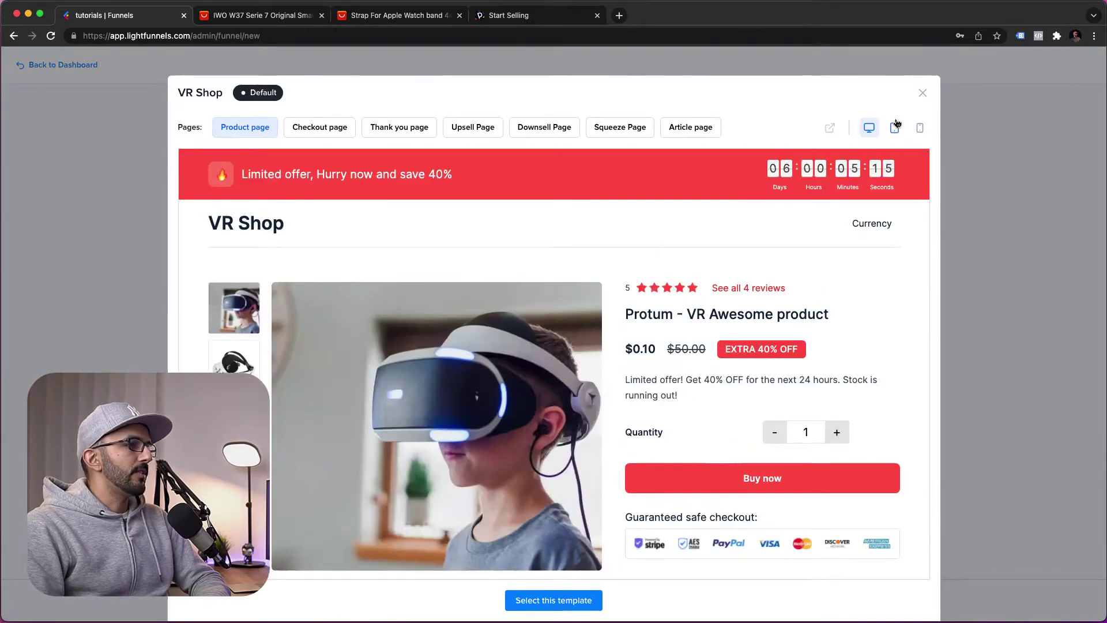
click(896, 126)
click(920, 127)
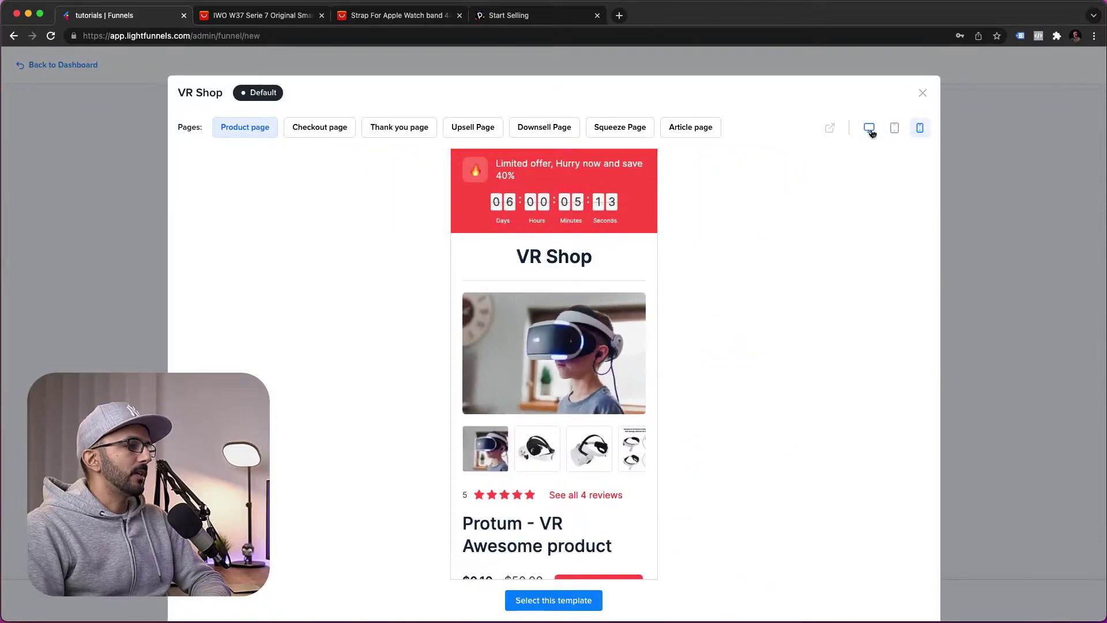
click(869, 129)
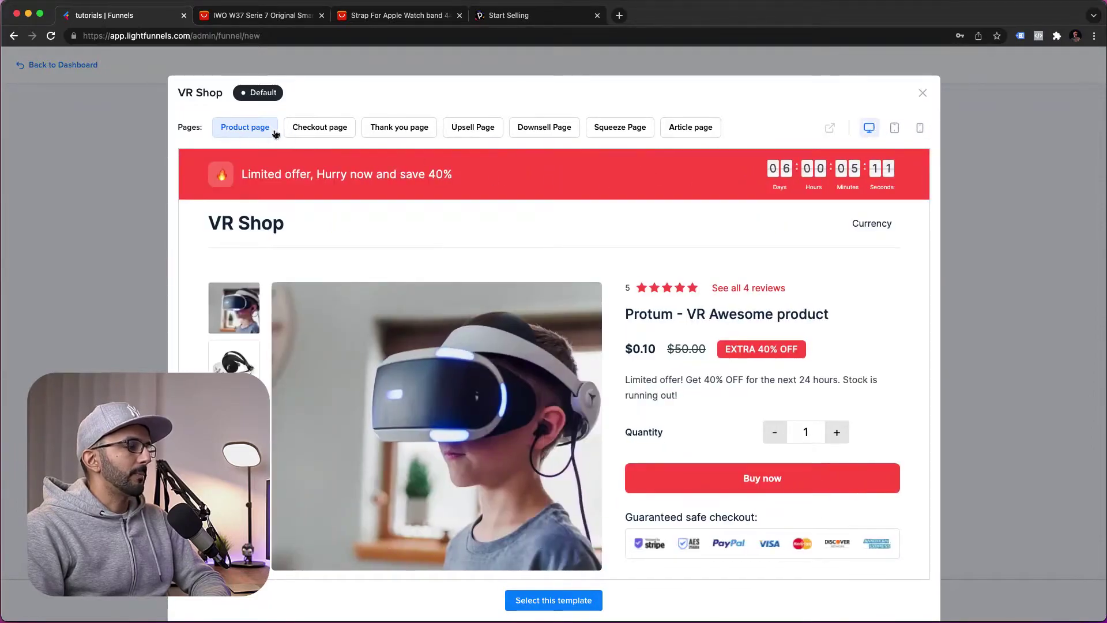
Preview its checkout, thank you, upsell, downsell, squeeze and article pages, then select VR Shop
click(326, 131)
click(386, 131)
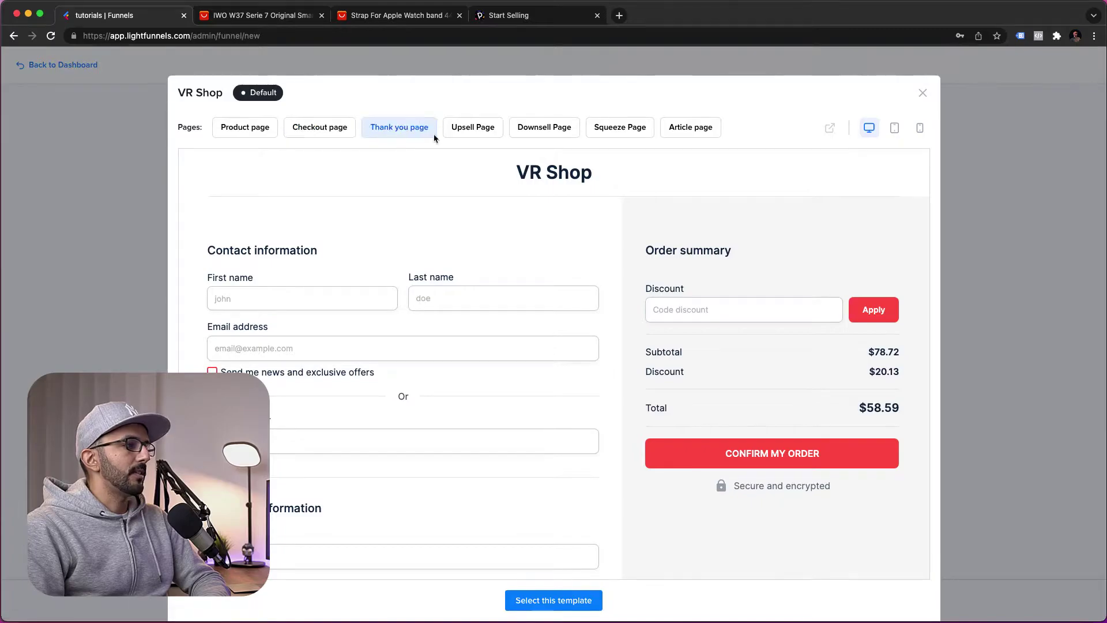
click(481, 137)
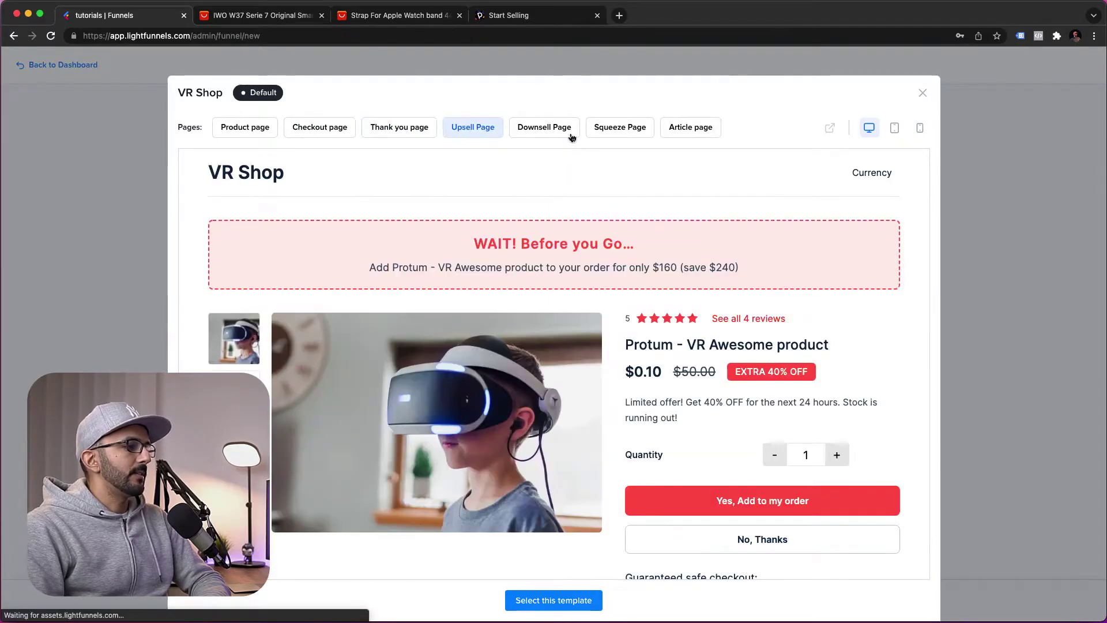
click(571, 137)
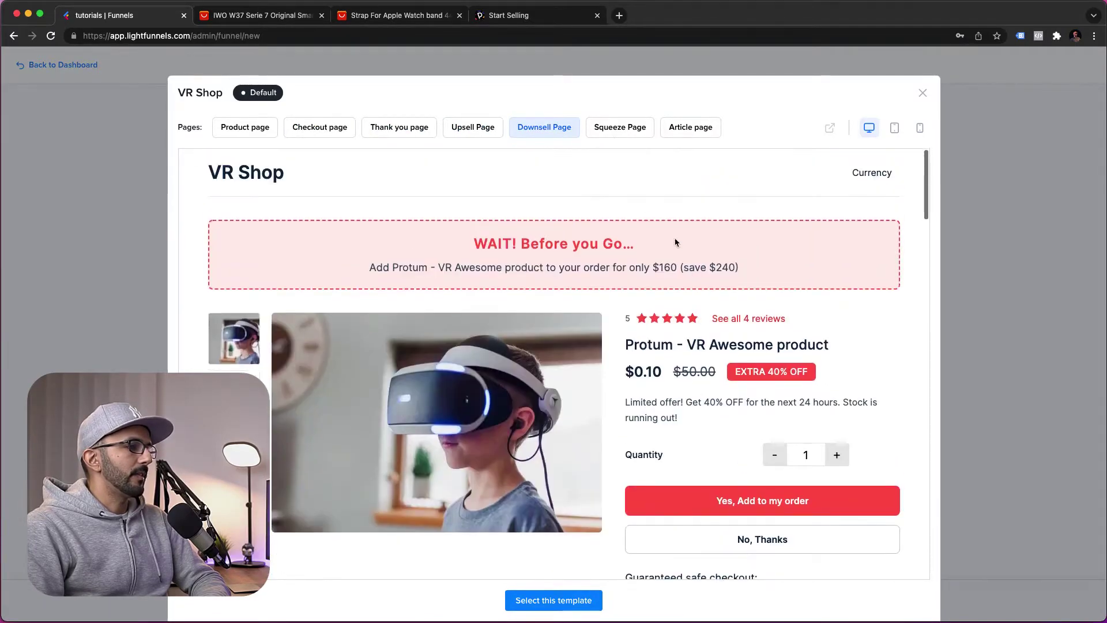
click(621, 130)
click(680, 134)
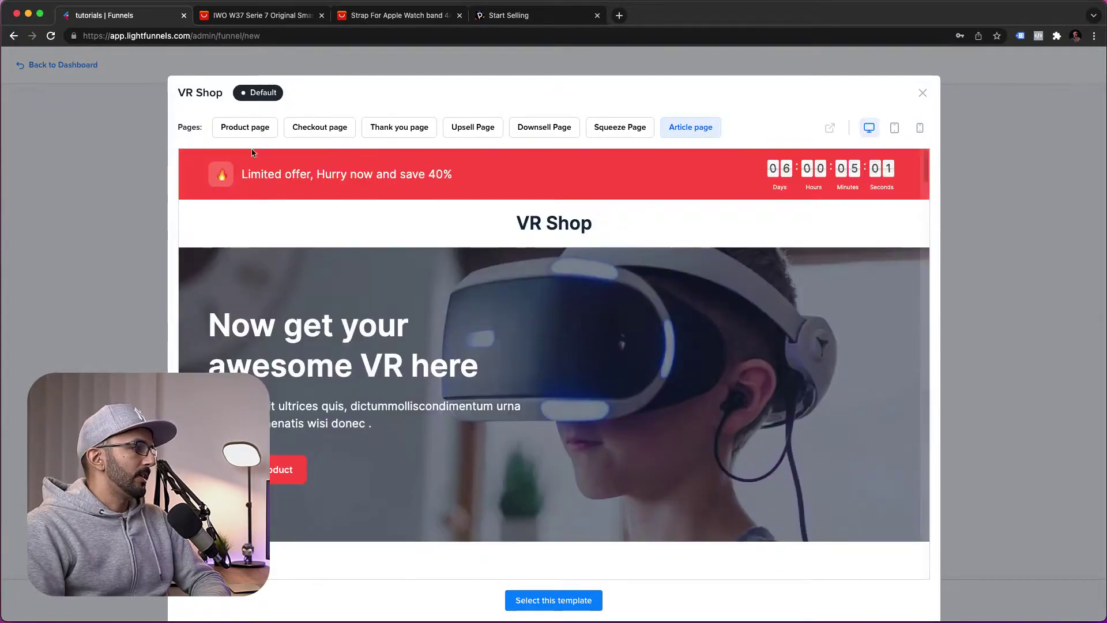
click(251, 133)
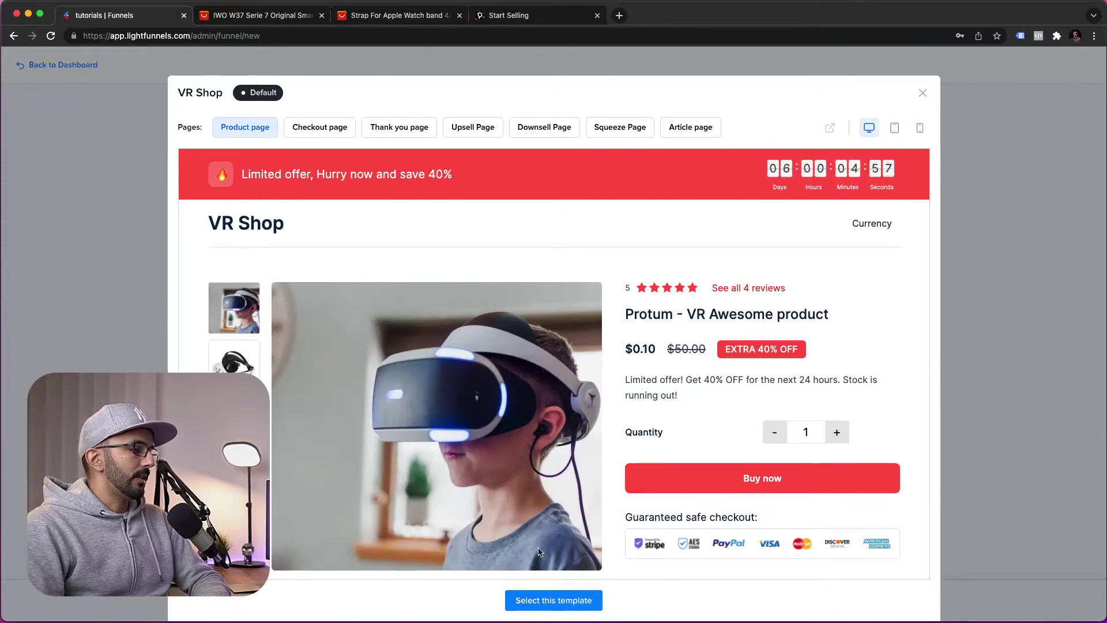
click(577, 598)
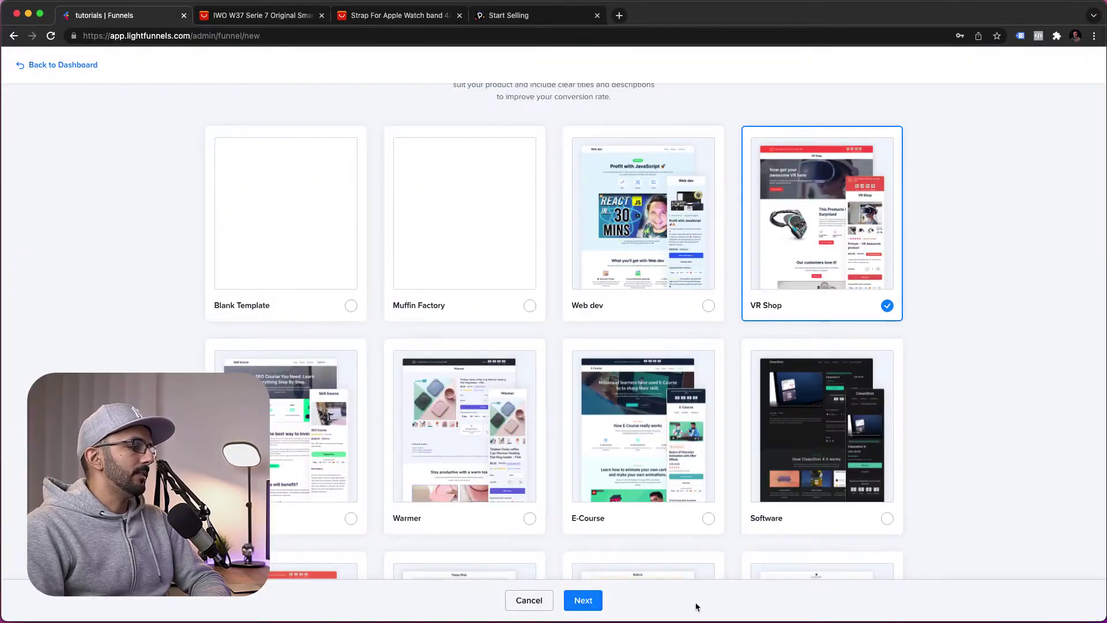
Keep only Sell Product and Include Upsell checked, leaving Collect Leads off, and create the funnel
click(584, 600)
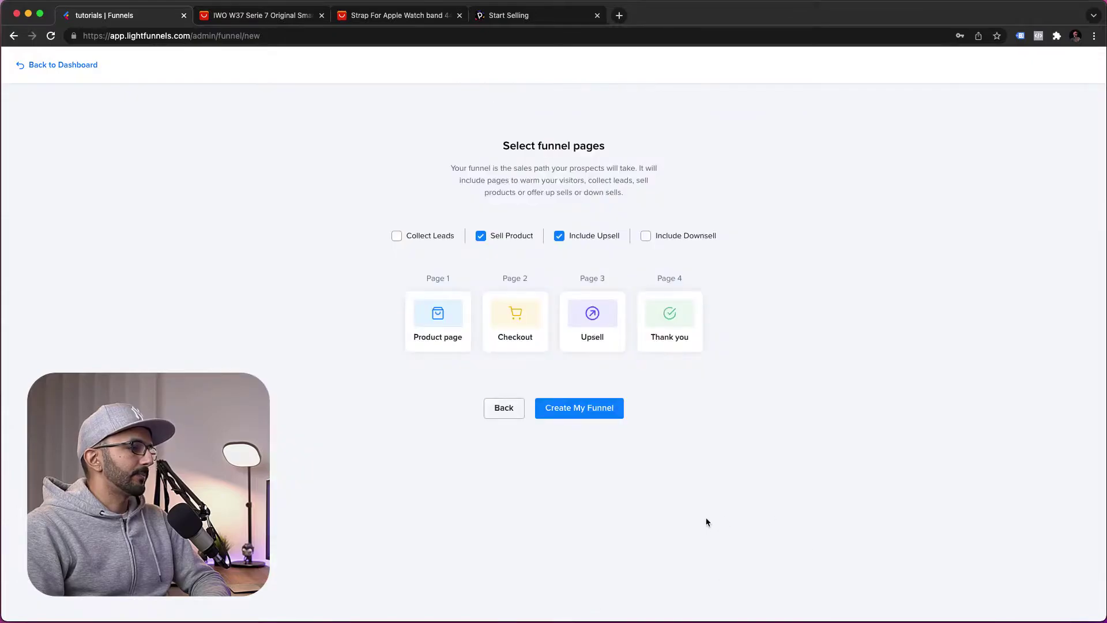
click(557, 237)
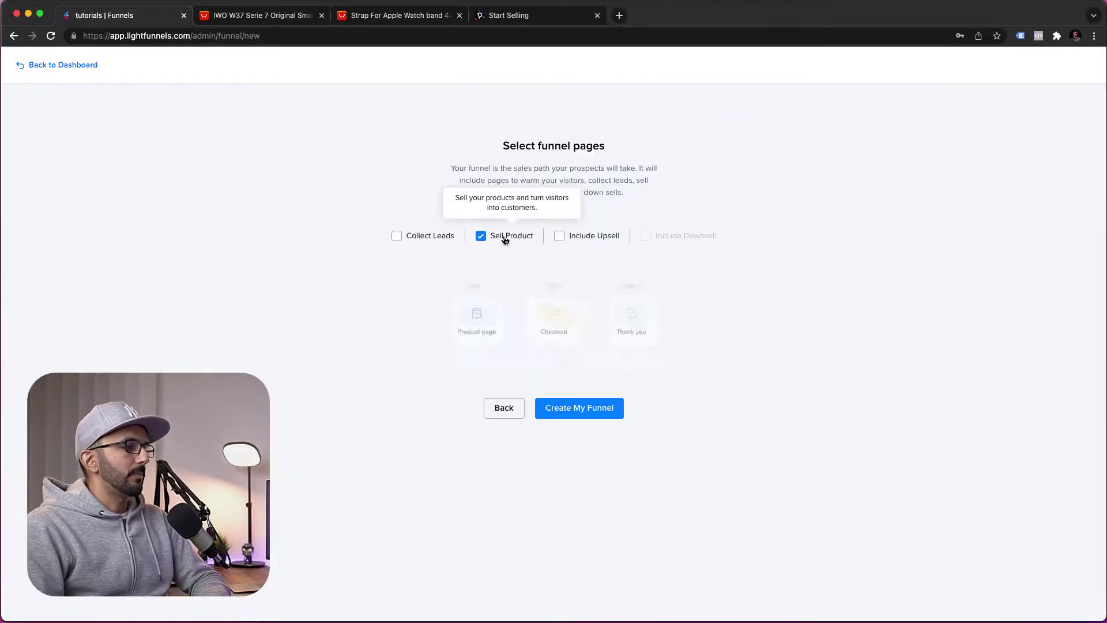
click(594, 236)
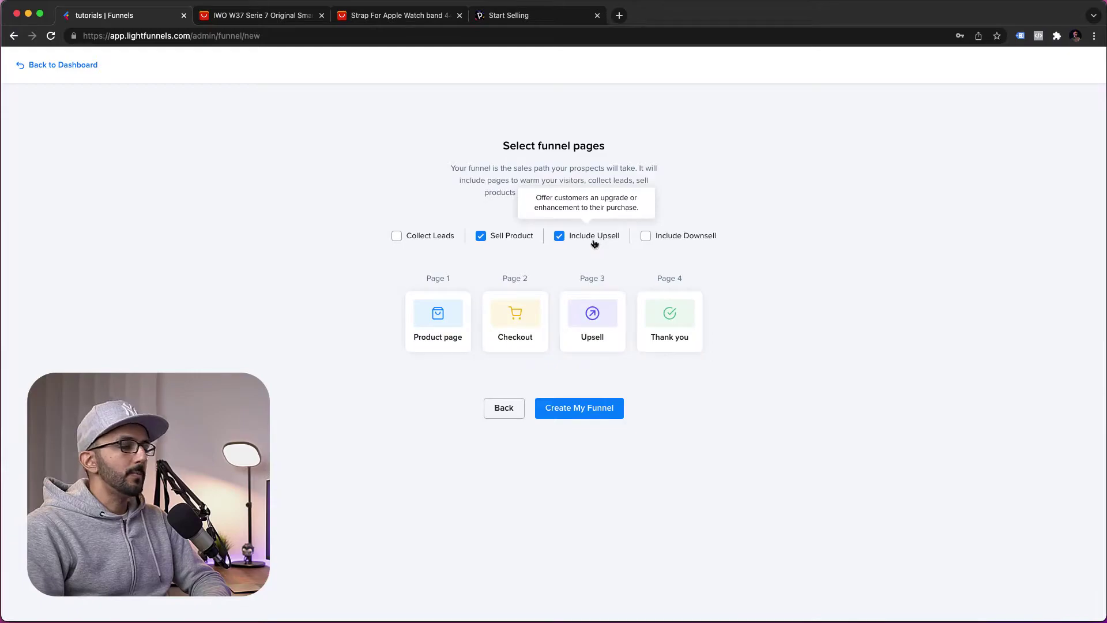
click(434, 236)
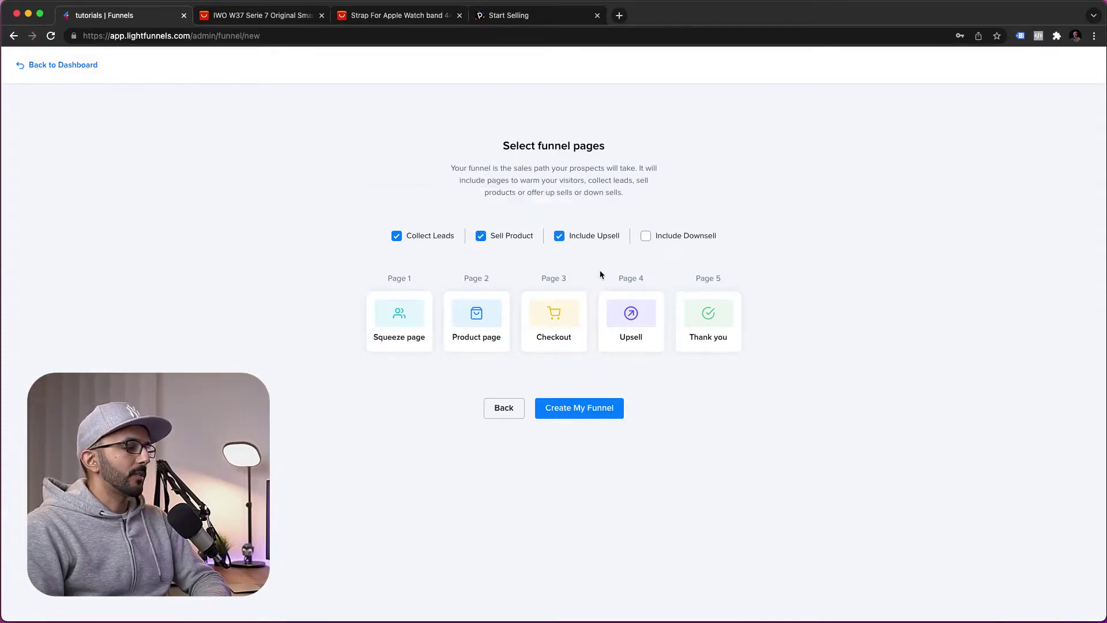
click(420, 237)
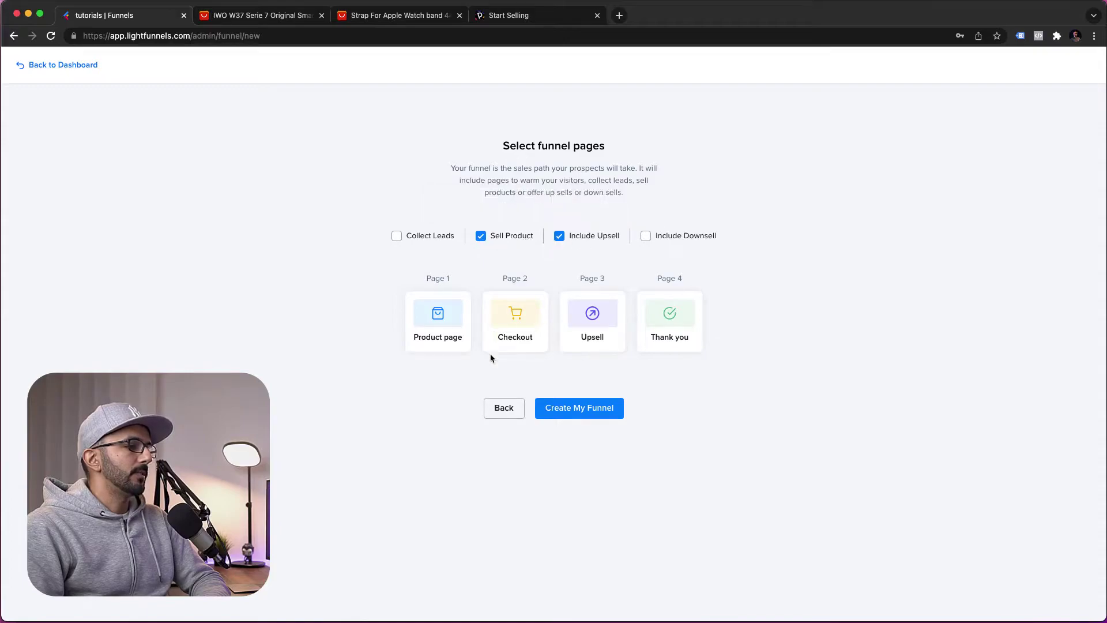
click(601, 406)
Name the new funnel 'Smart watch', set its URL to smart-watch, and open its funnel map
click(479, 263)
text(Smart wa)
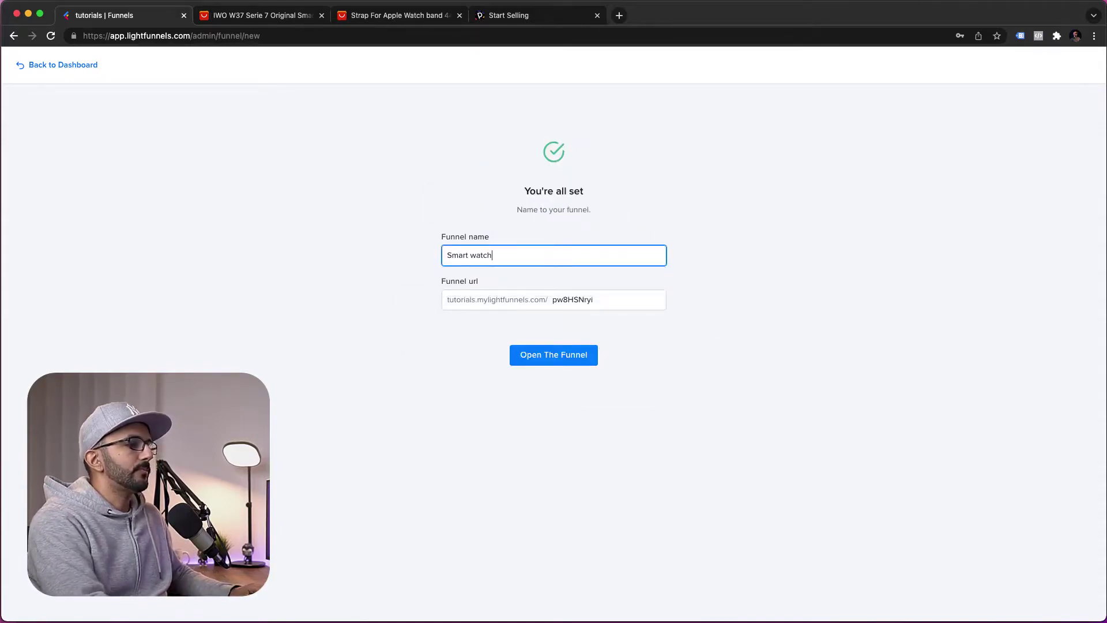
text(tch)
click(575, 299)
double_click(575, 299)
text(s,a)
key(BackSpace)
key(BackSpace)
key(BackSpace)
text(smar)
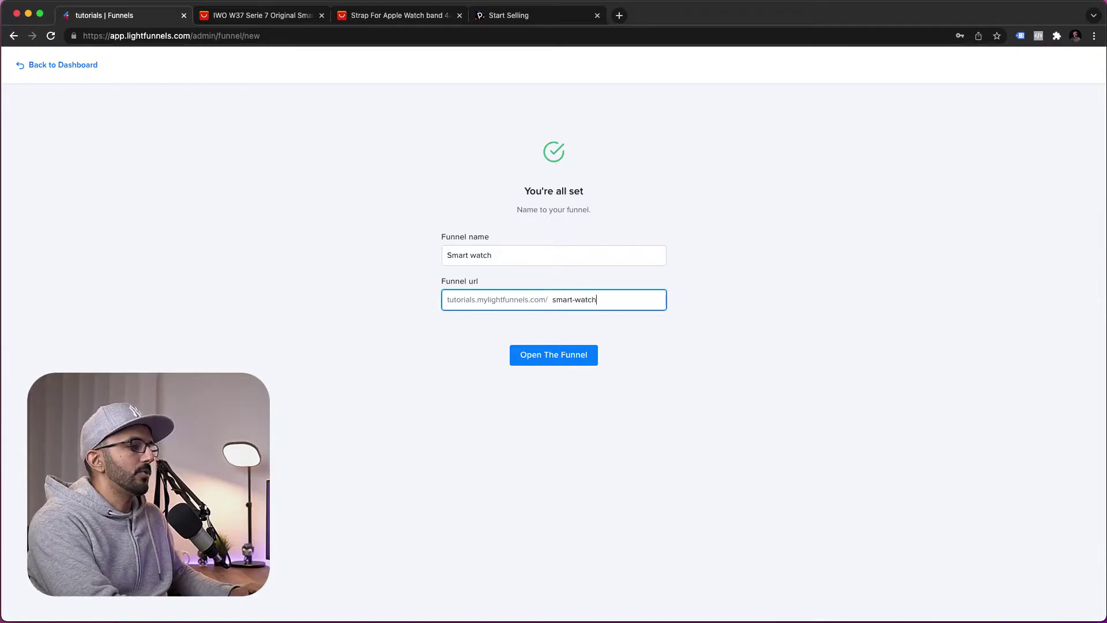
click(568, 354)
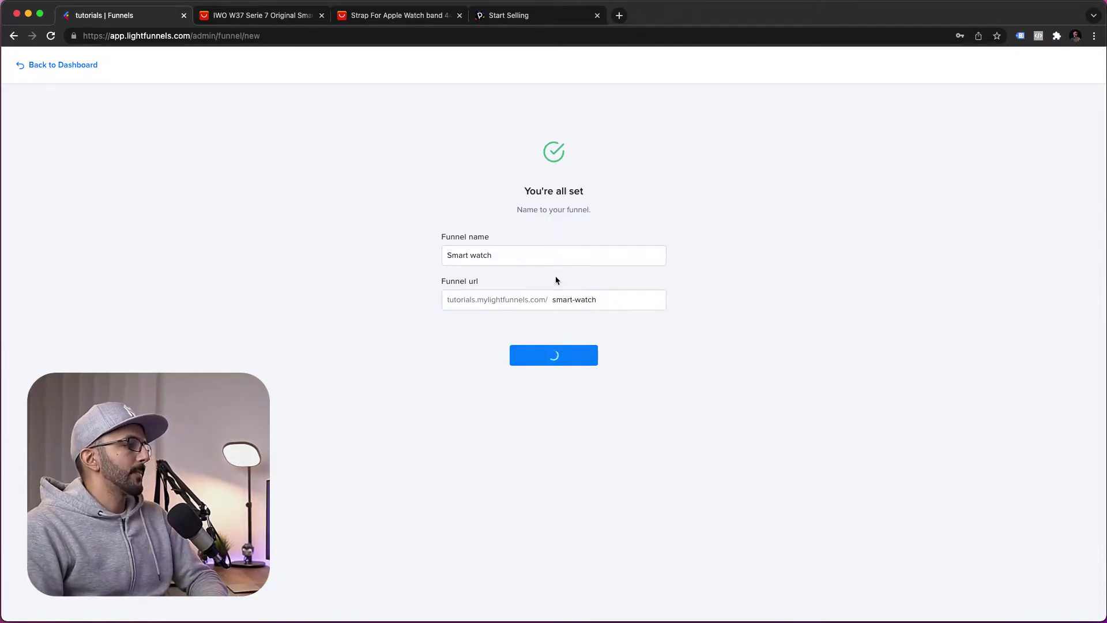
drag(349, 285, 265, 272)
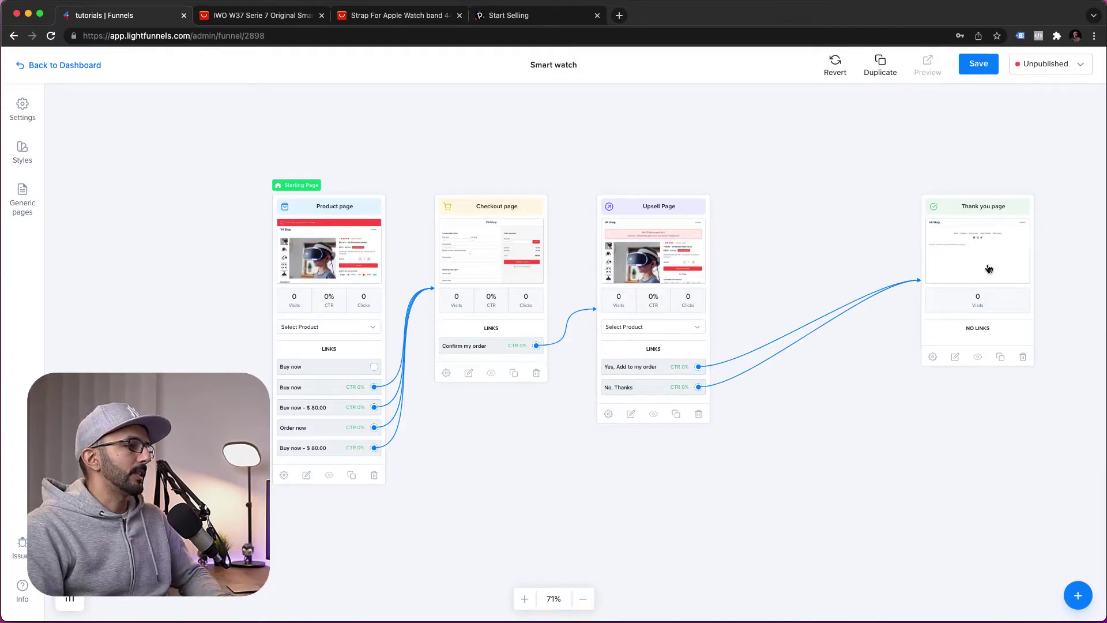
Rearrange the Thank you, Product, Checkout and Upsell page cards on the funnel map
drag(989, 268, 888, 288)
drag(307, 271, 301, 279)
drag(477, 256, 486, 262)
drag(624, 251, 650, 262)
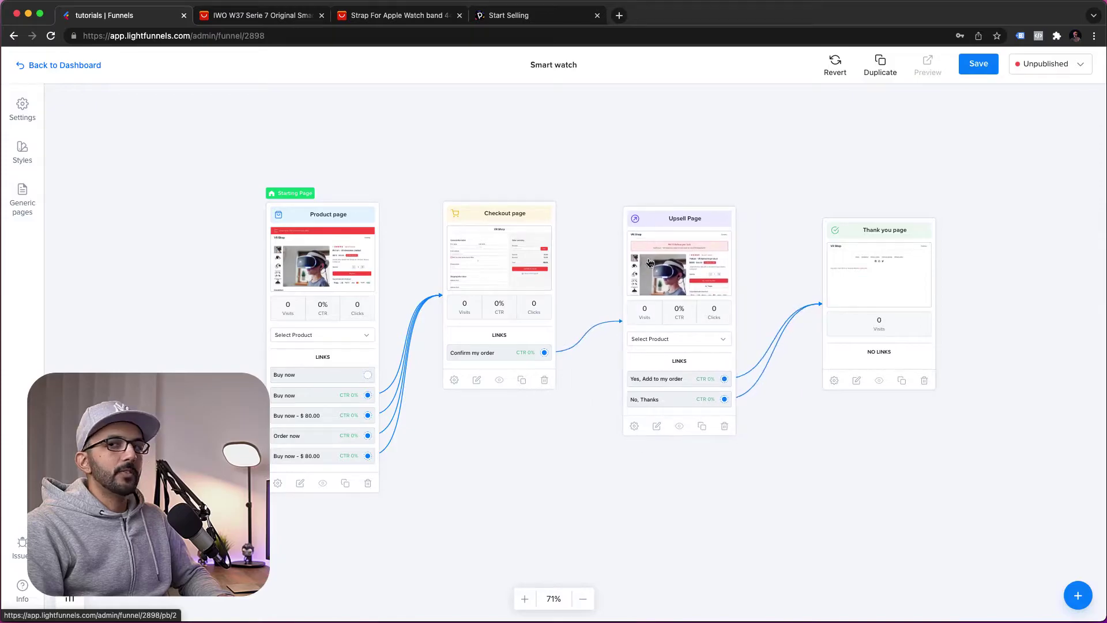
scroll(905, 269, right, 2)
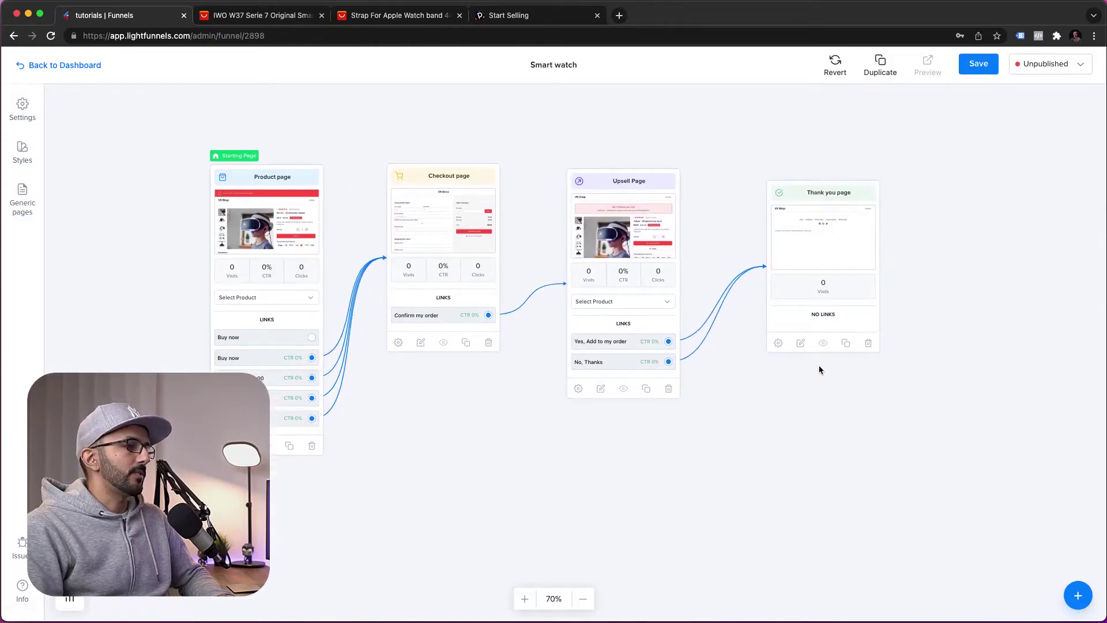
scroll(369, 318, up, 5)
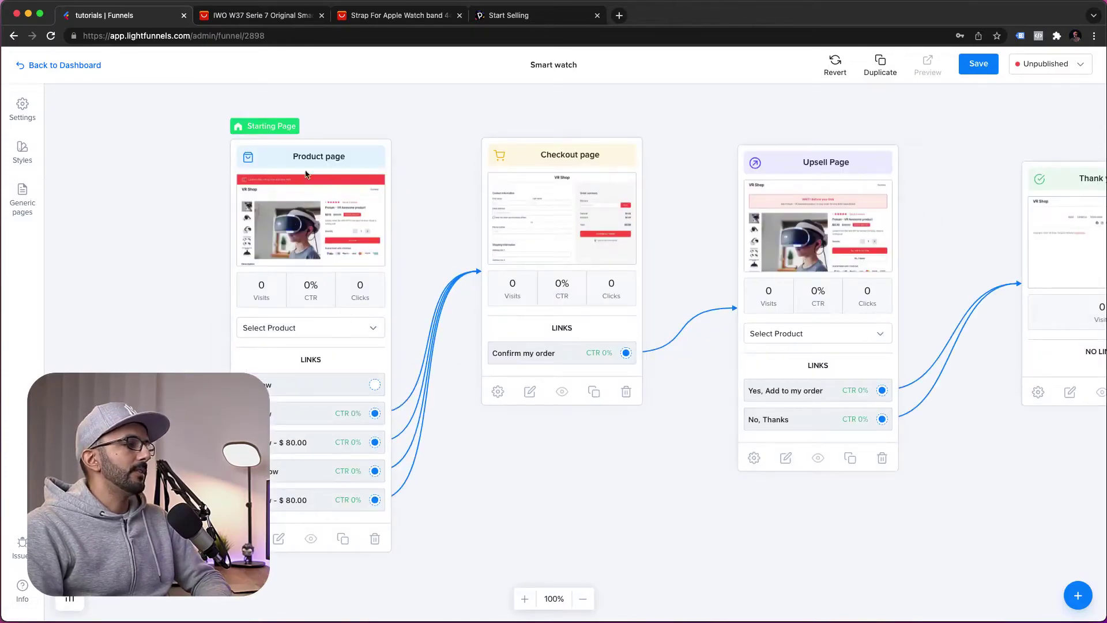
Assign Smart Watch to the product page and Smart Watch Wristband to the upsell page
click(299, 336)
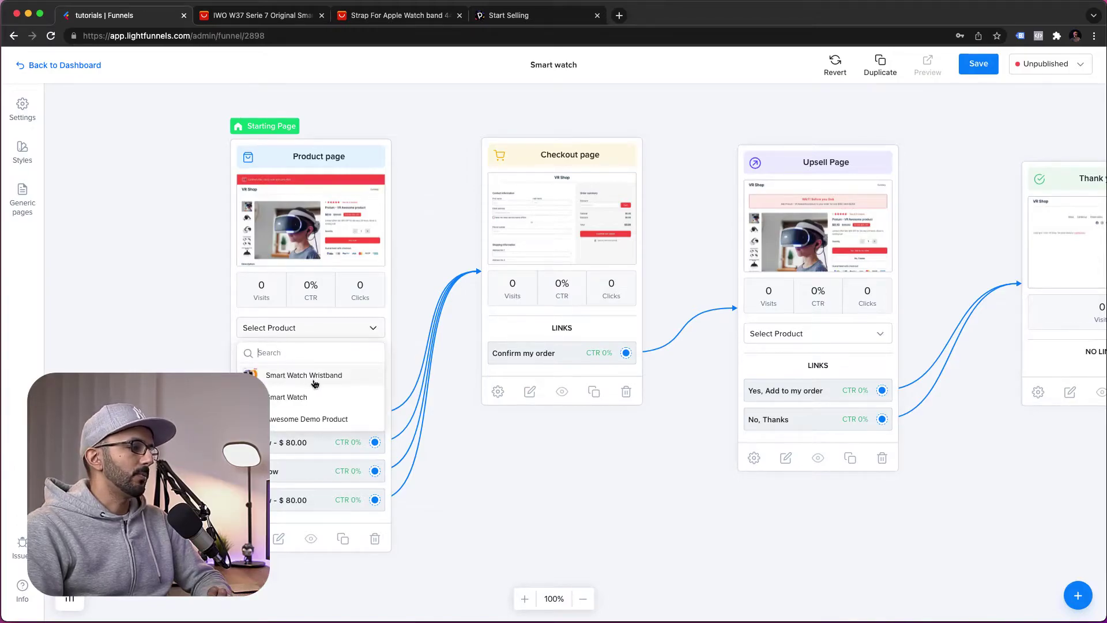
click(290, 397)
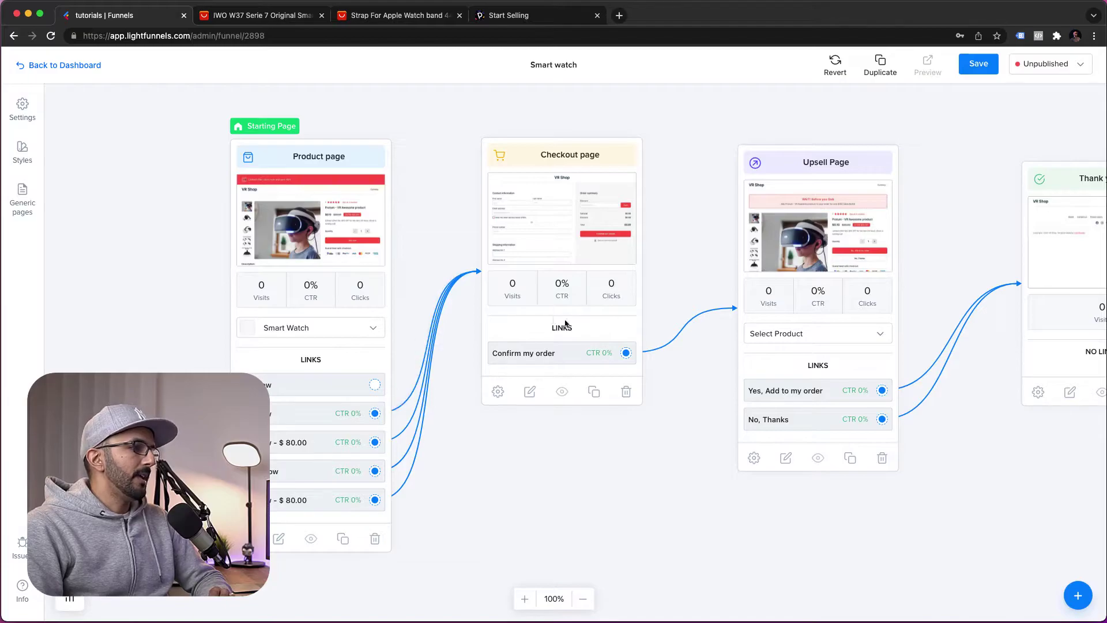
click(832, 345)
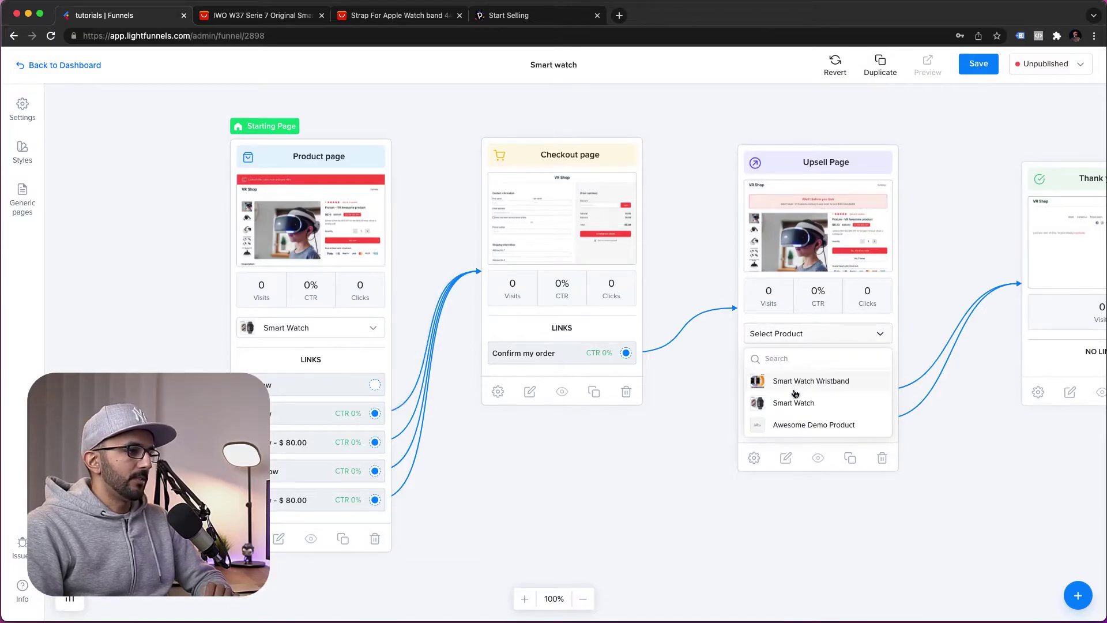
click(811, 380)
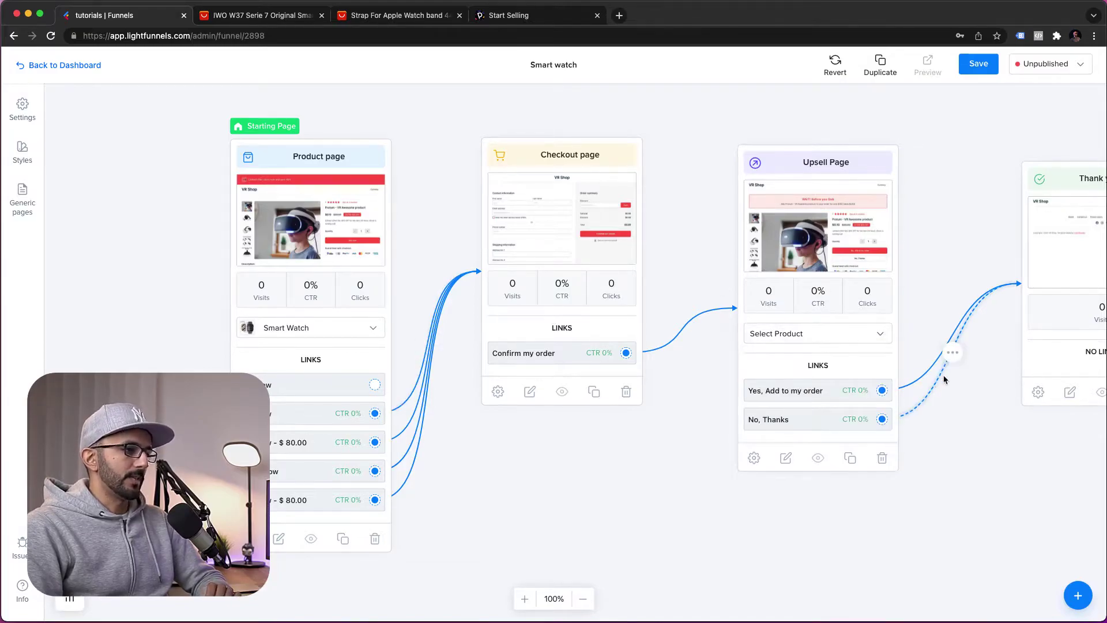
Open the product page in the page builder and dismiss the welcome tour
drag(145, 200, 82, 207)
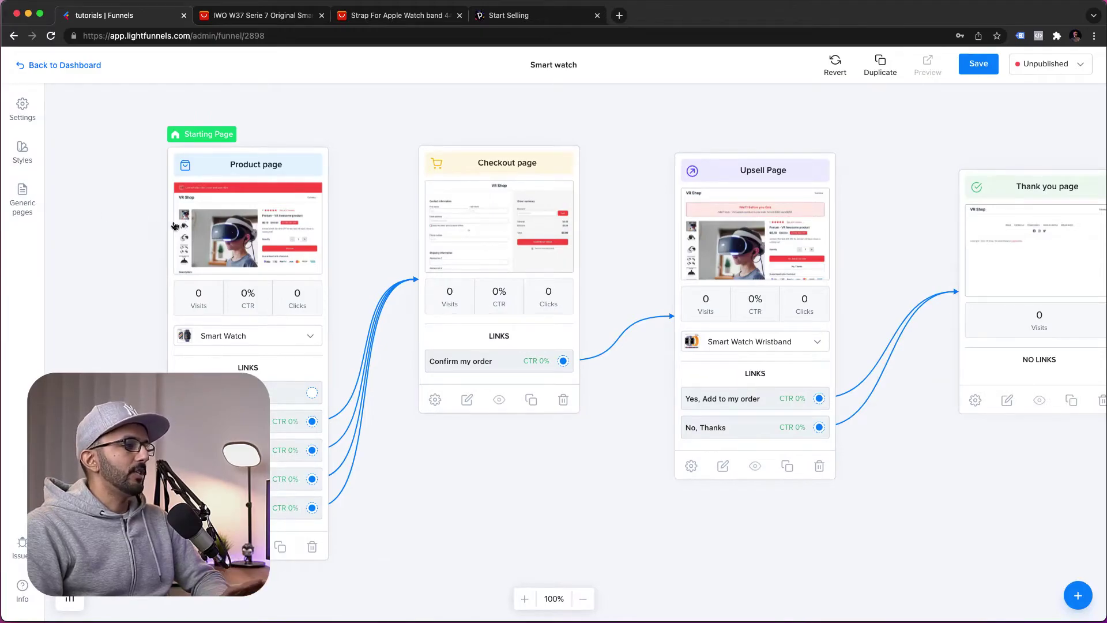
click(228, 216)
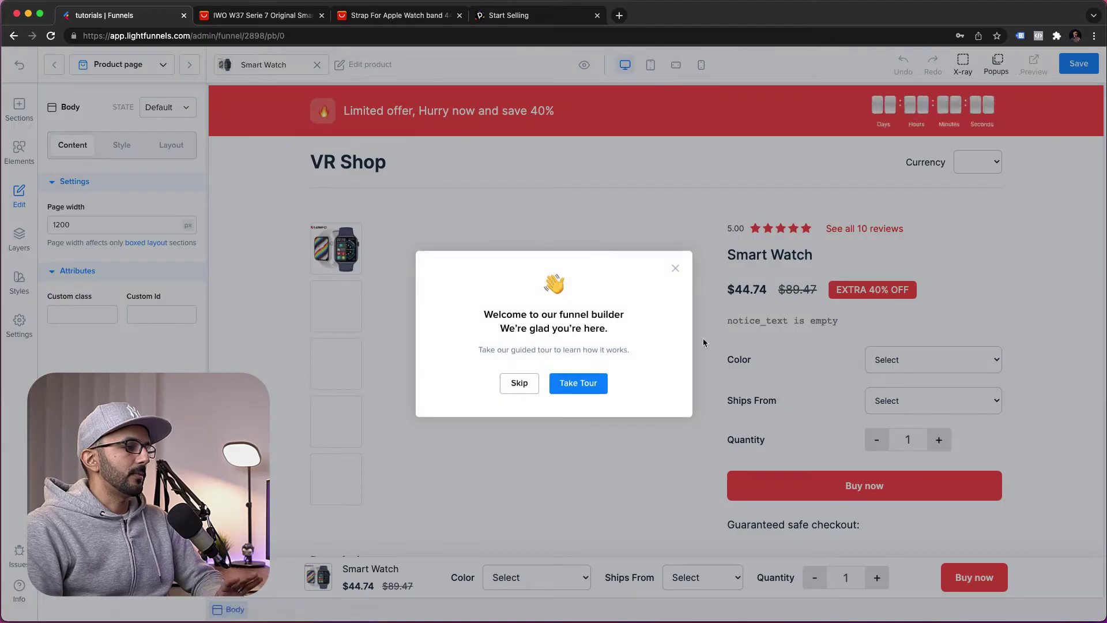
click(675, 268)
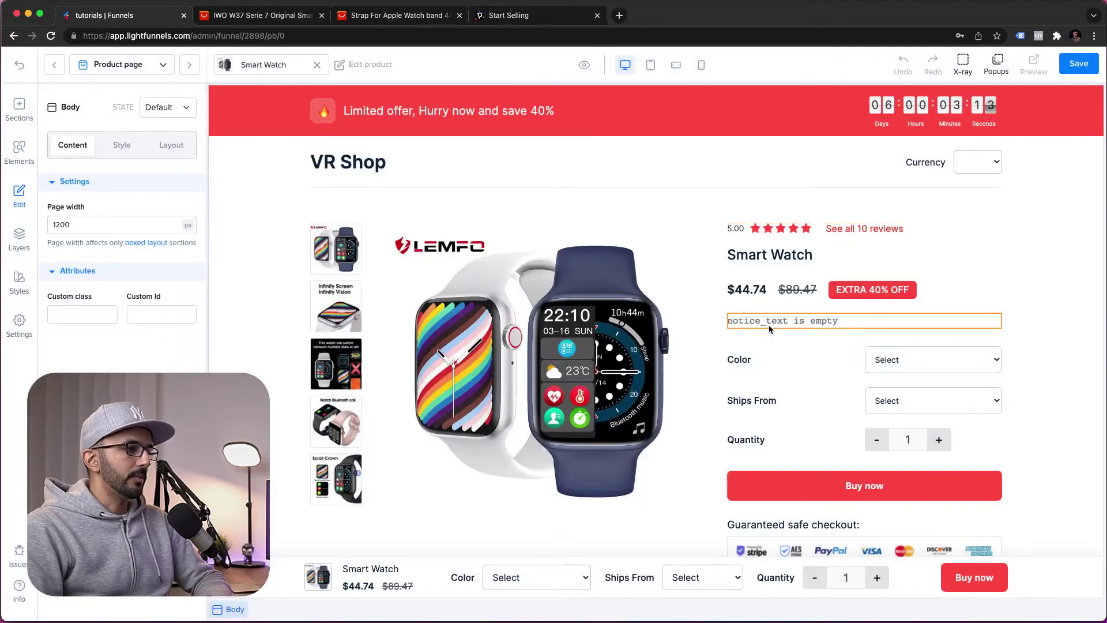
scroll(1006, 333, down, 10)
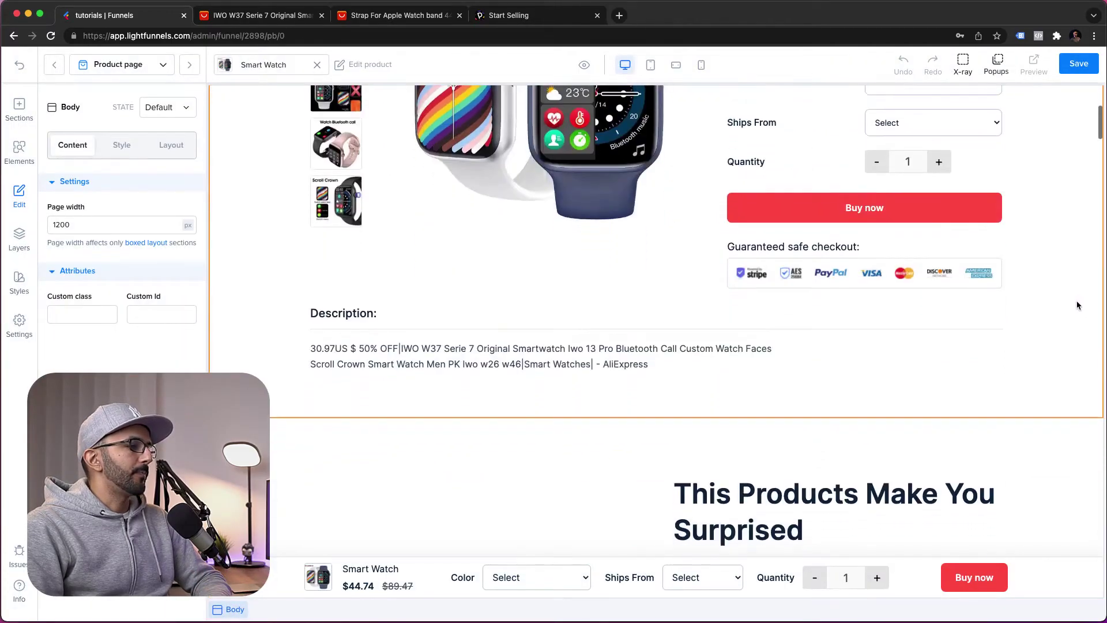
scroll(1077, 305, down, 20)
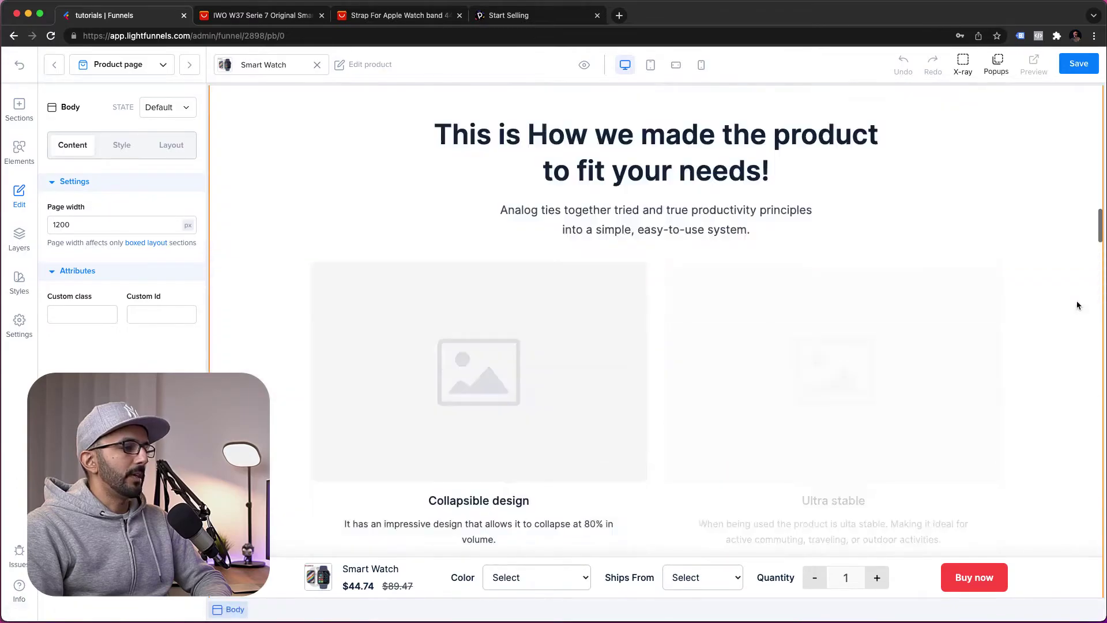
scroll(1077, 305, down, 20)
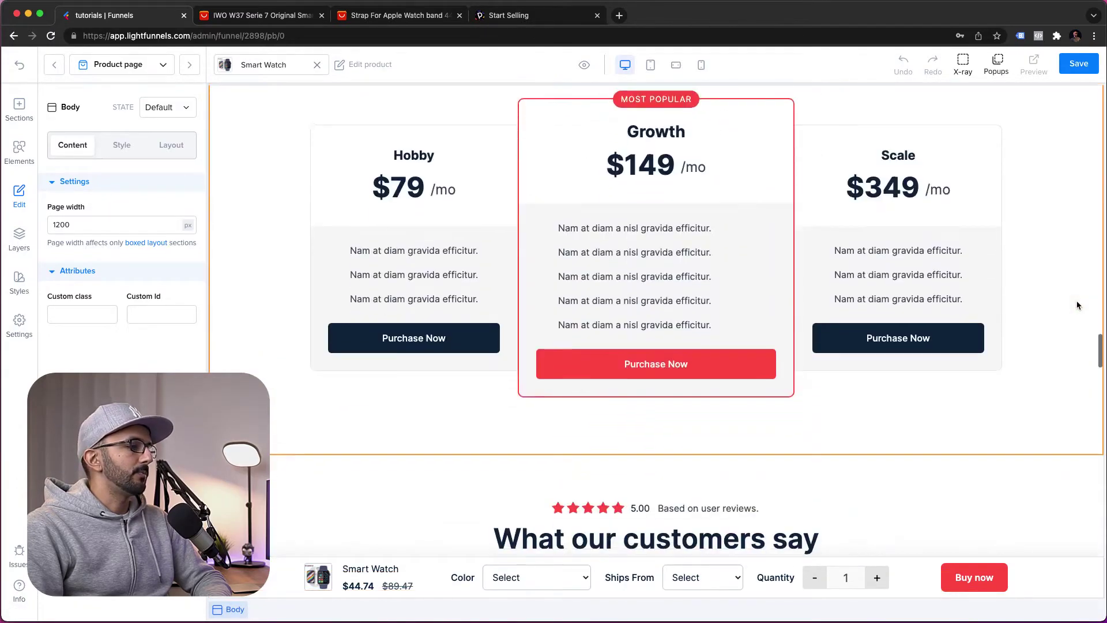
scroll(1077, 305, down, 7)
scroll(1077, 305, up, 14)
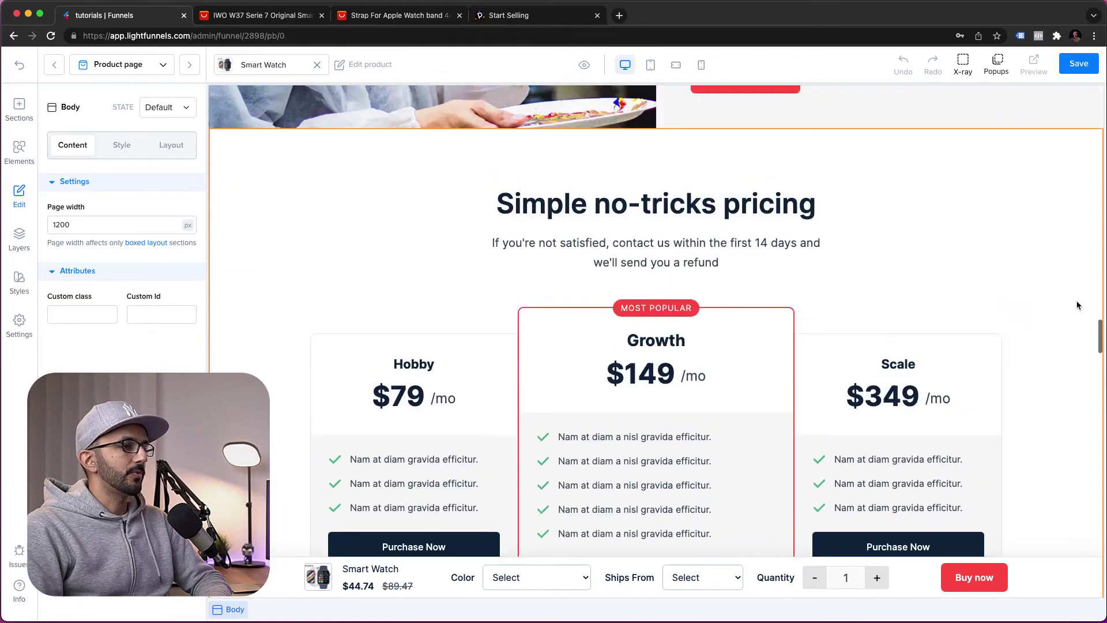
scroll(1031, 239, up, 12)
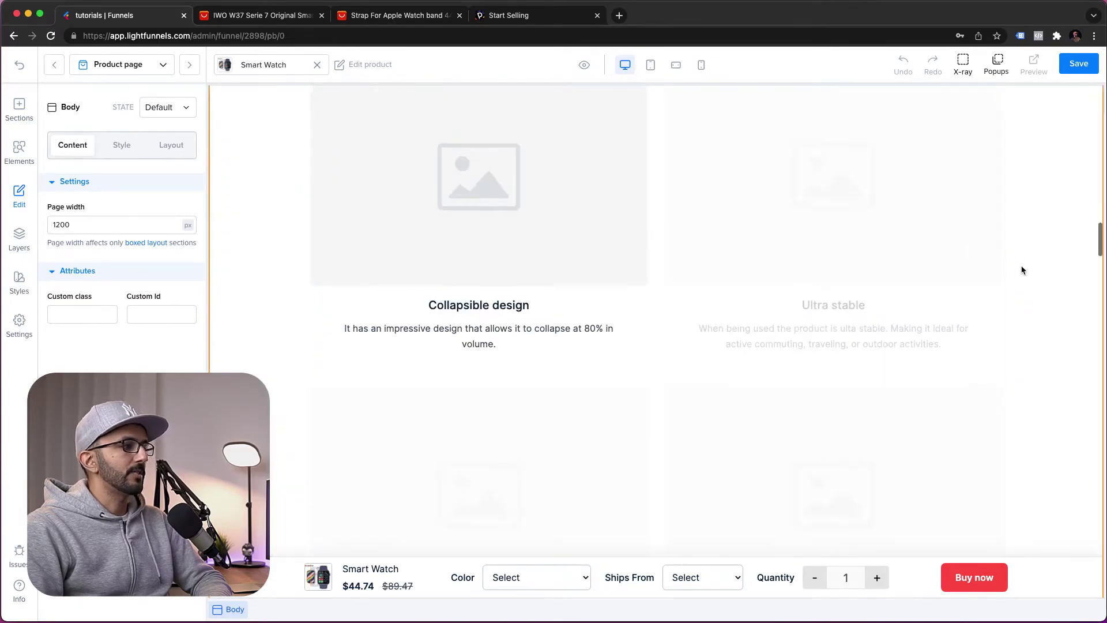
scroll(875, 256, up, 20)
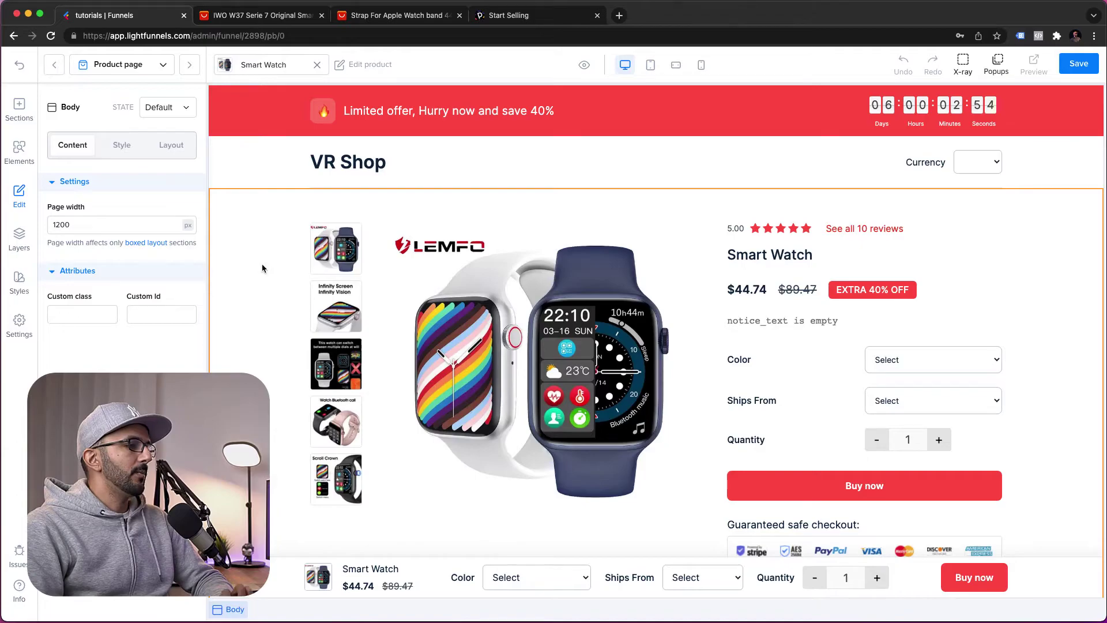
From the funnel overview, set the status to Published, save, and open the live preview
click(19, 64)
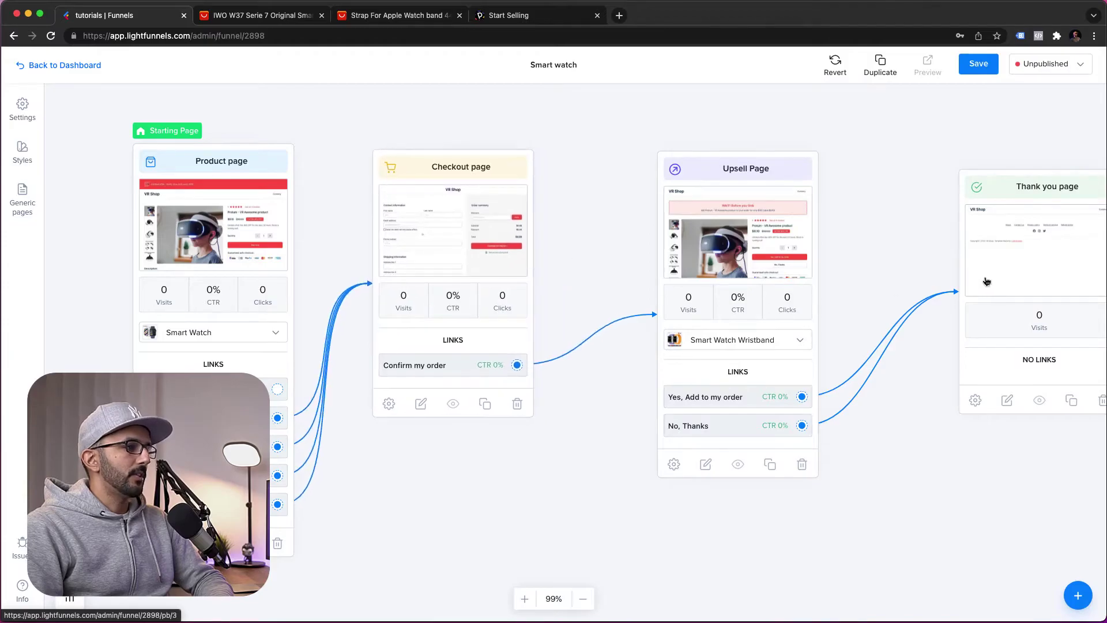
click(1016, 72)
click(1041, 91)
click(978, 65)
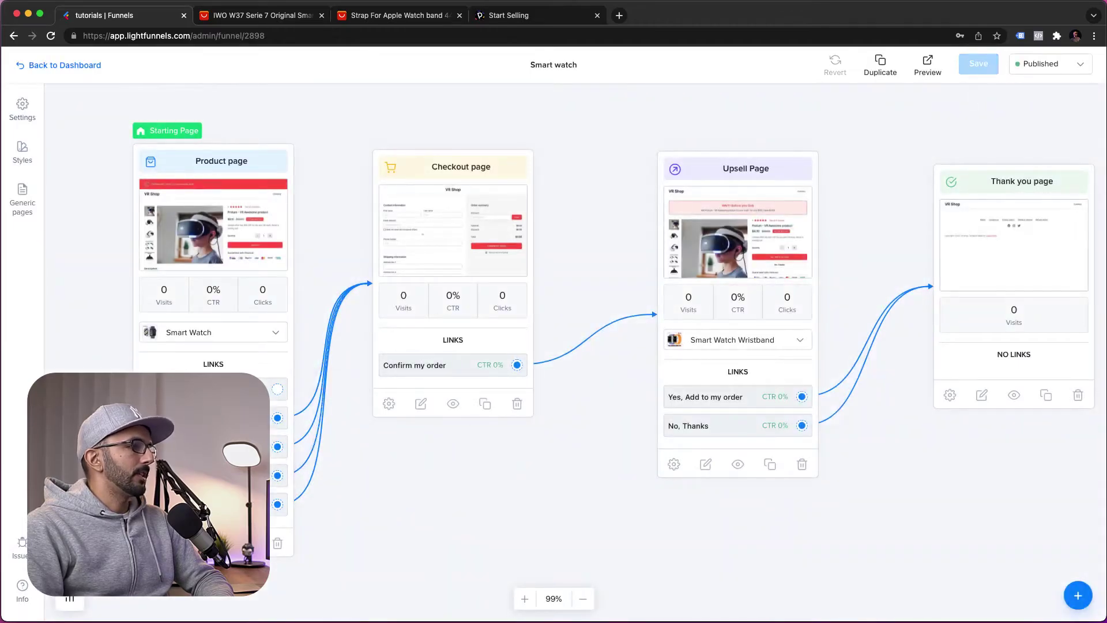
click(925, 68)
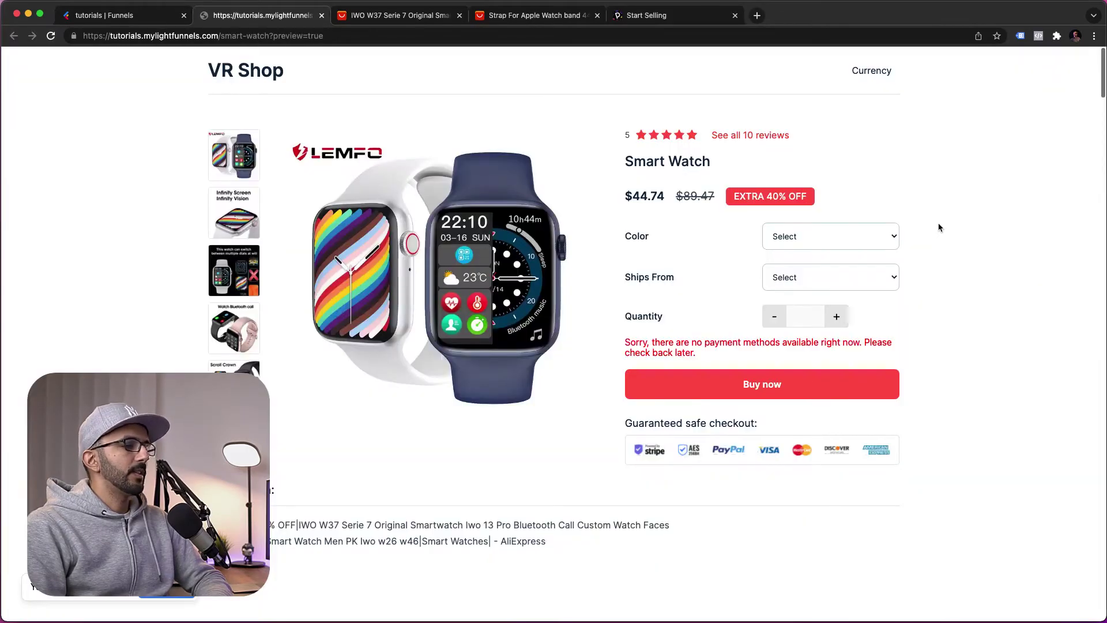
Scroll through the live product page preview, then return to the tutorials | Funnels tab
scroll(938, 227, down, 2)
scroll(939, 227, down, 15)
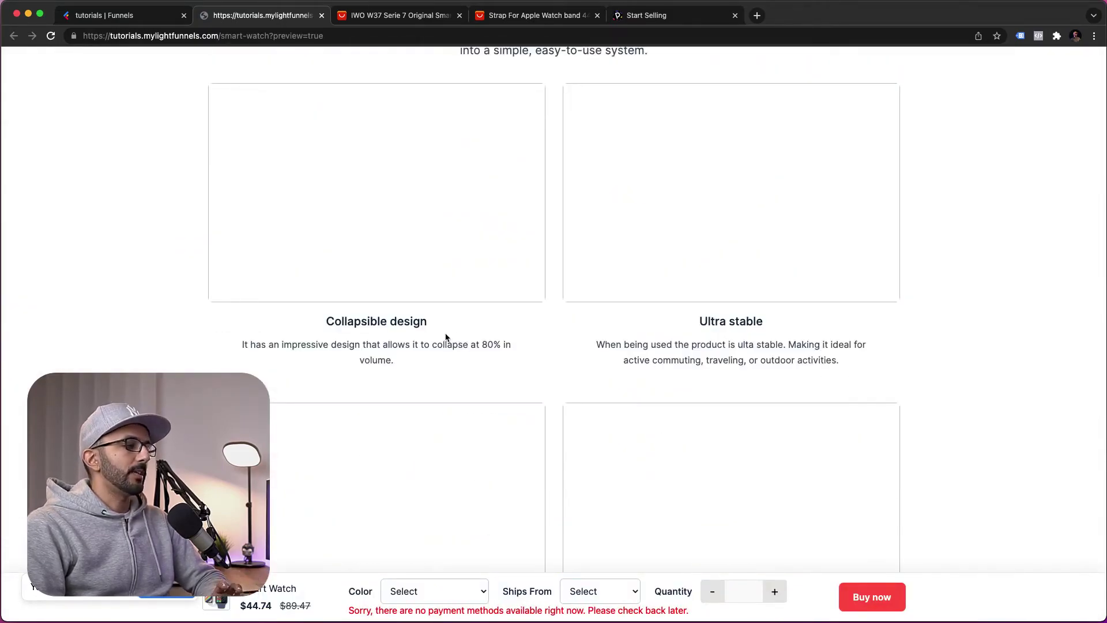
scroll(452, 314, down, 1)
scroll(438, 190, up, 2)
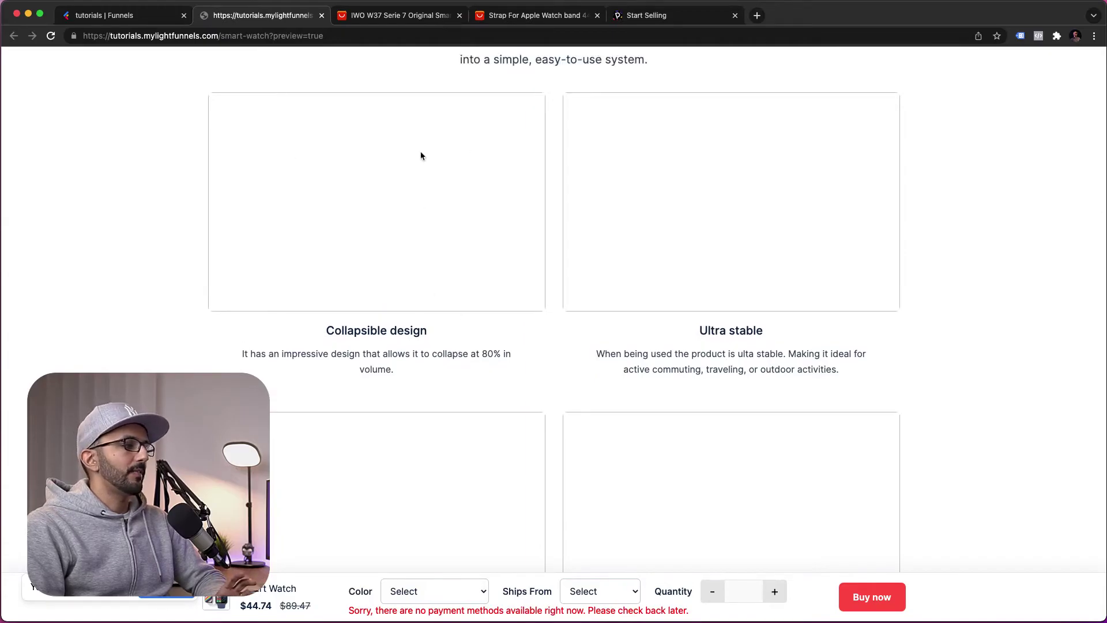
click(130, 18)
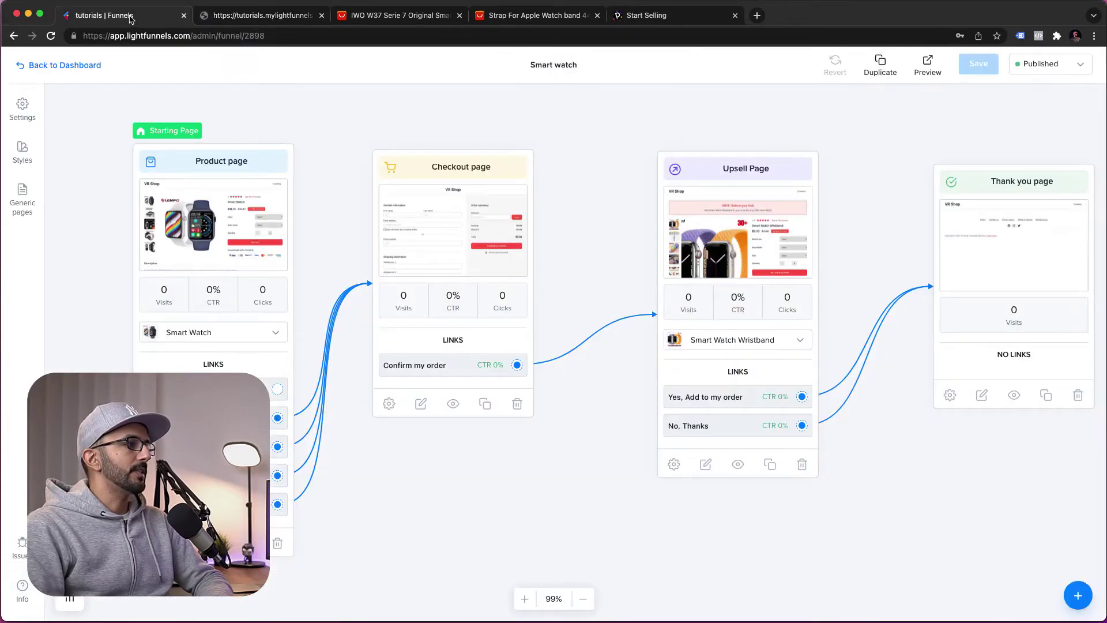
Review the Smart Watch product details, including the Collapsible design feature, and close without changes
click(243, 214)
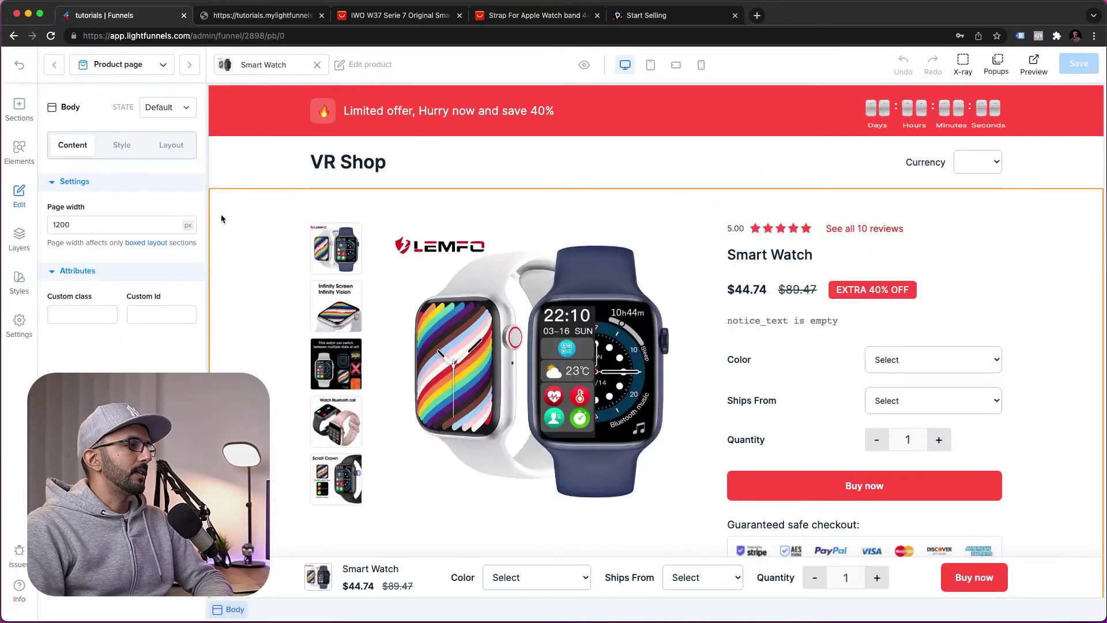
click(353, 70)
scroll(698, 362, down, 5)
click(698, 361)
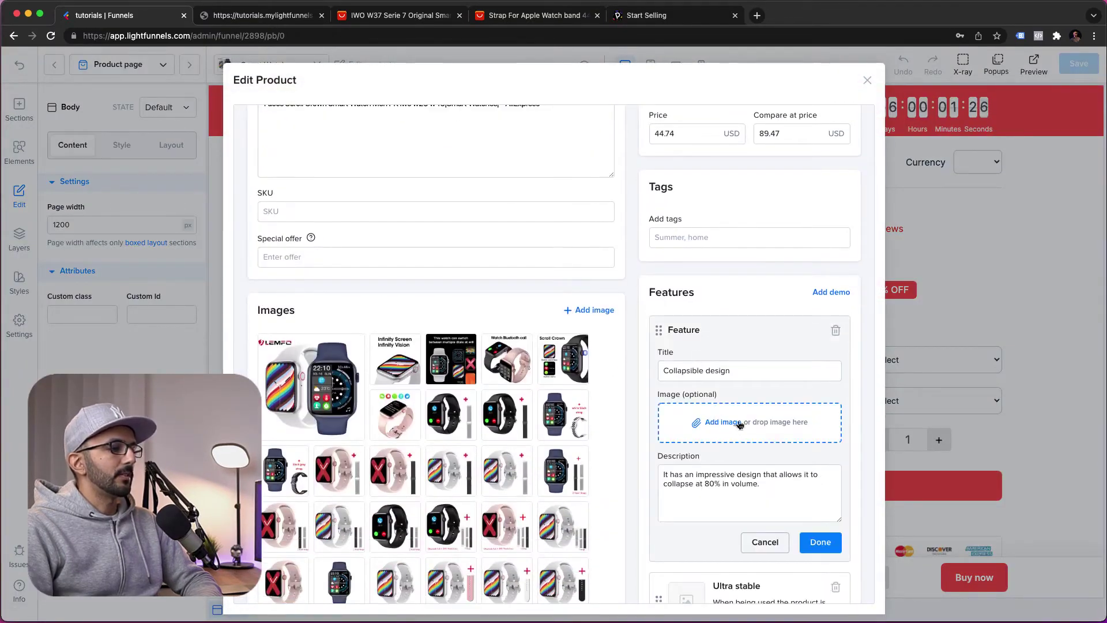
scroll(743, 404, down, 2)
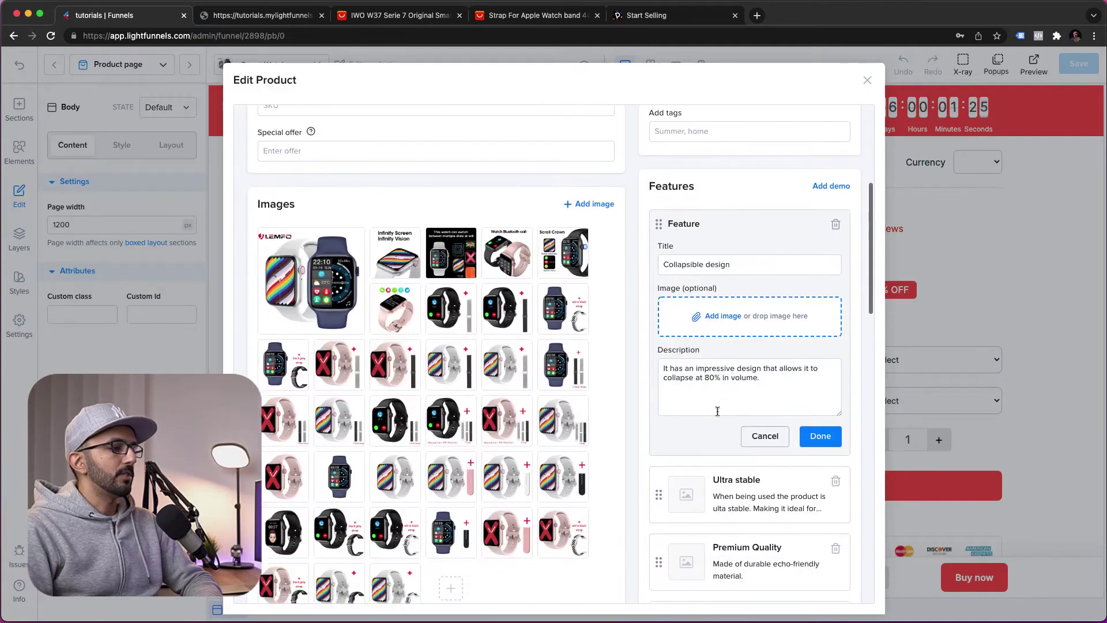
click(977, 238)
scroll(753, 316, down, 15)
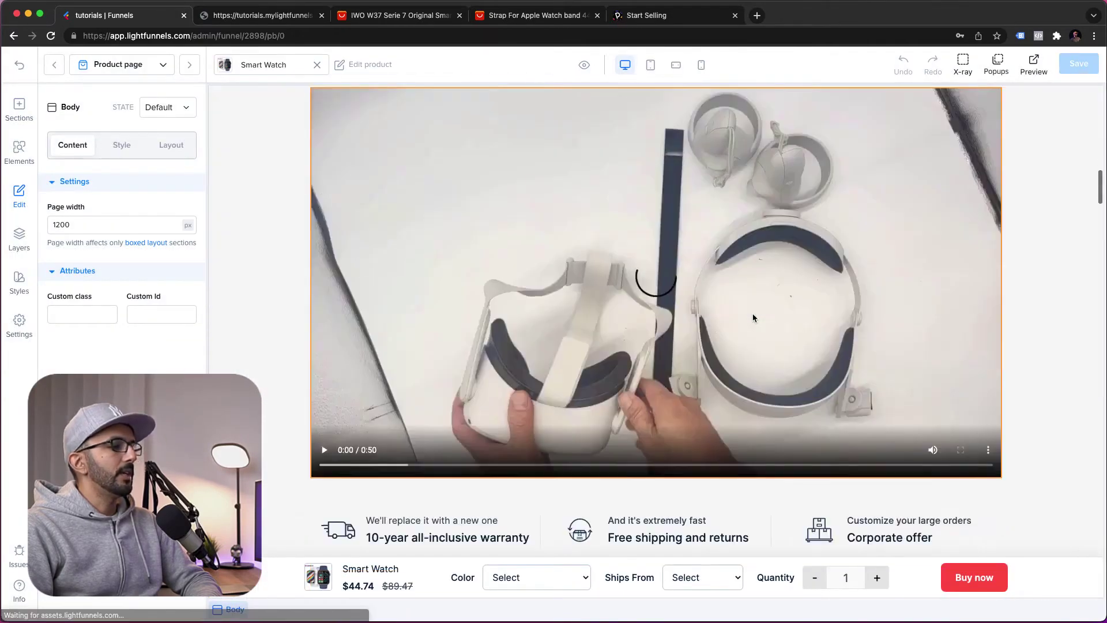
scroll(751, 316, up, 5)
Check the live preview tab, then go back through the Funnels list to account settings
key(ctrl+Tab)
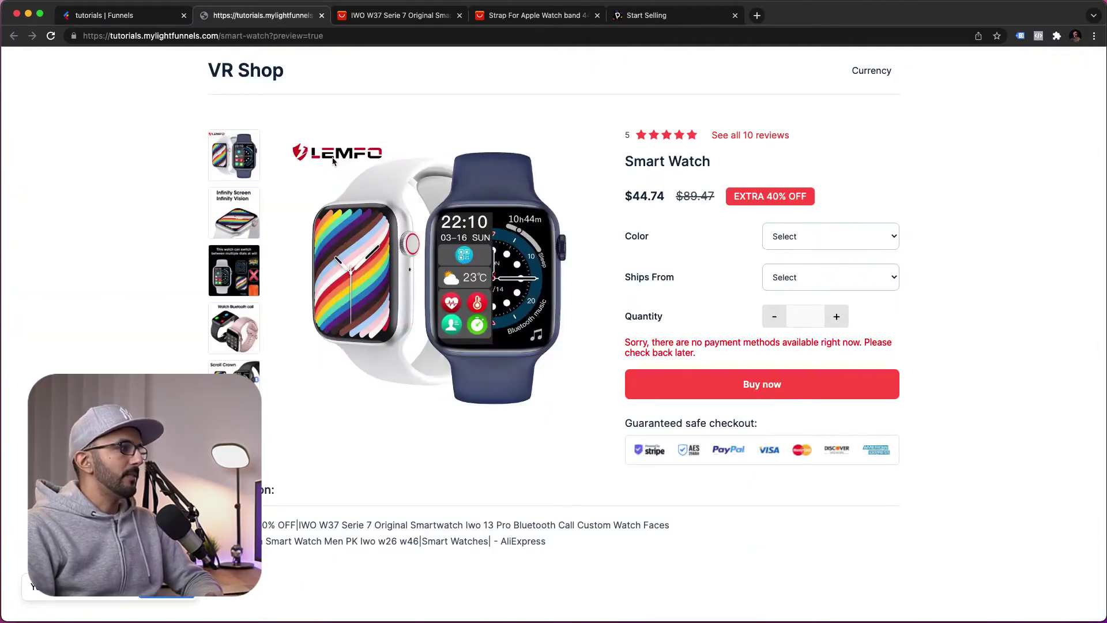
click(116, 15)
click(35, 63)
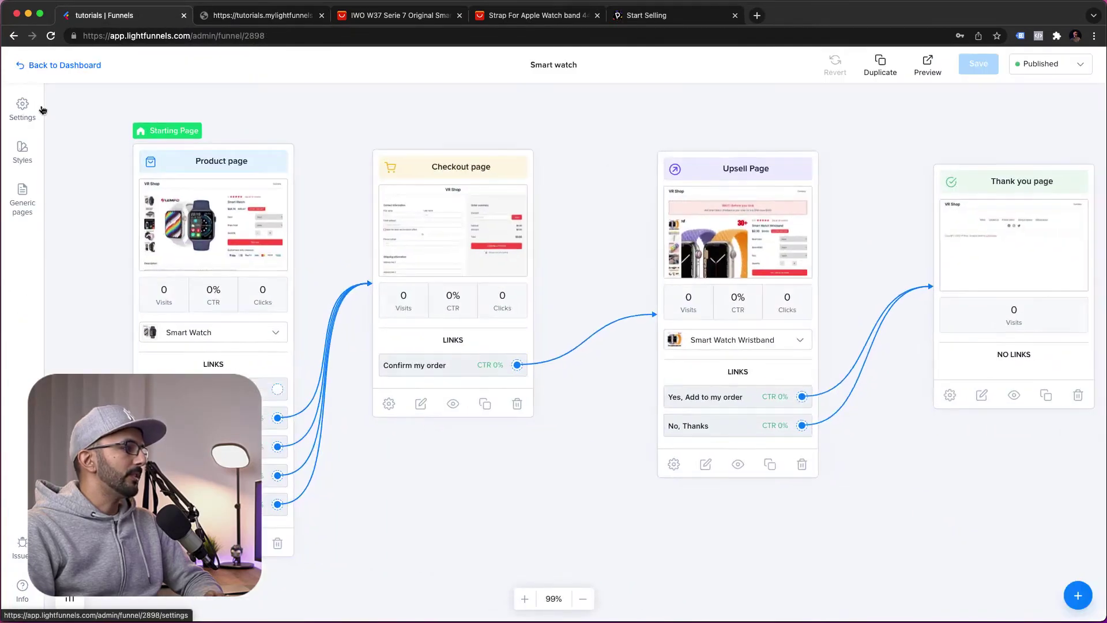
click(26, 68)
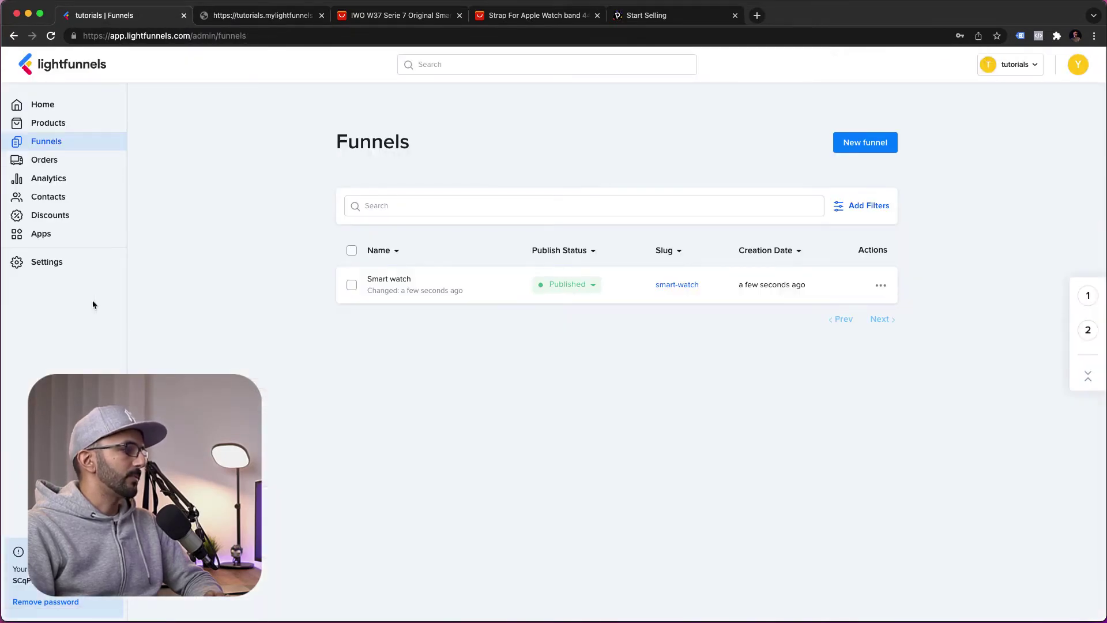
click(63, 267)
Enable Cash on Delivery under Settings > Payment gateways
click(426, 468)
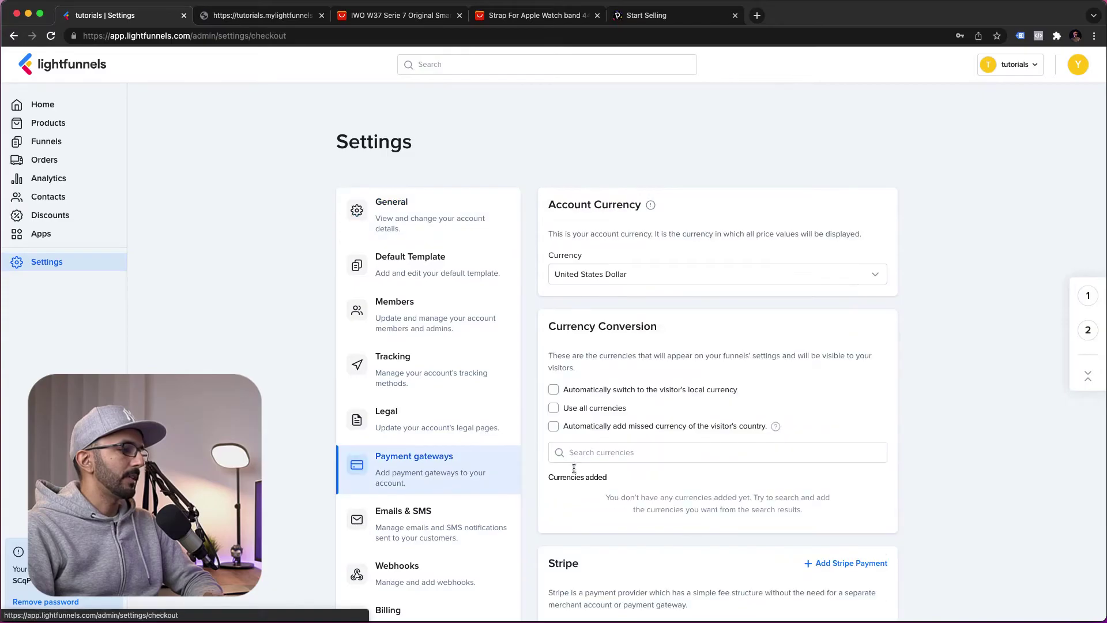
scroll(959, 427, down, 5)
scroll(958, 427, up, 5)
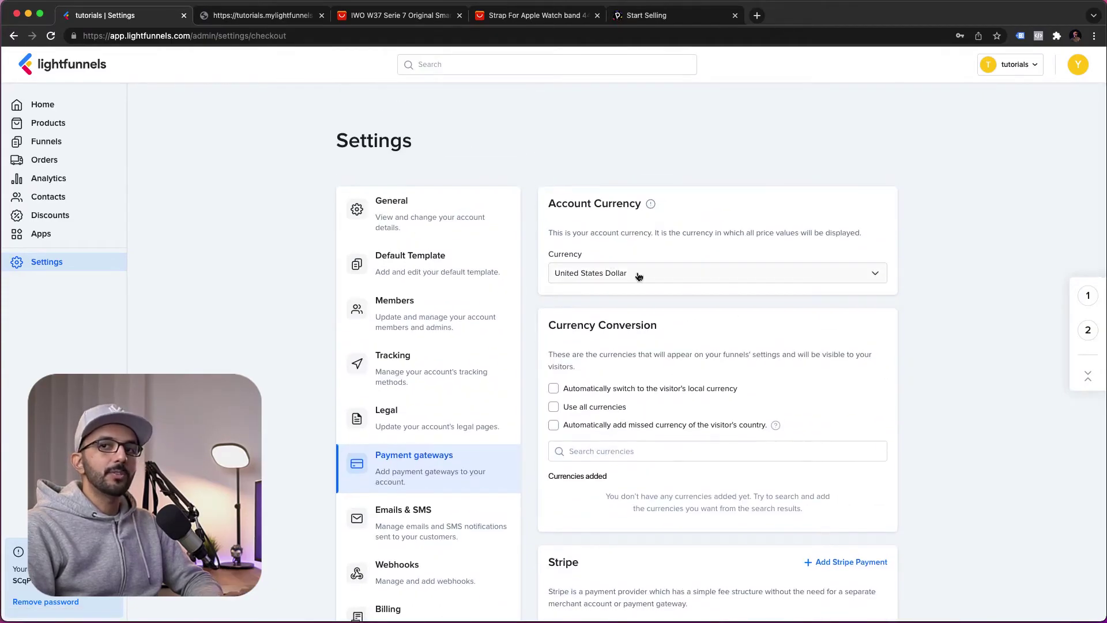
scroll(839, 321, down, 7)
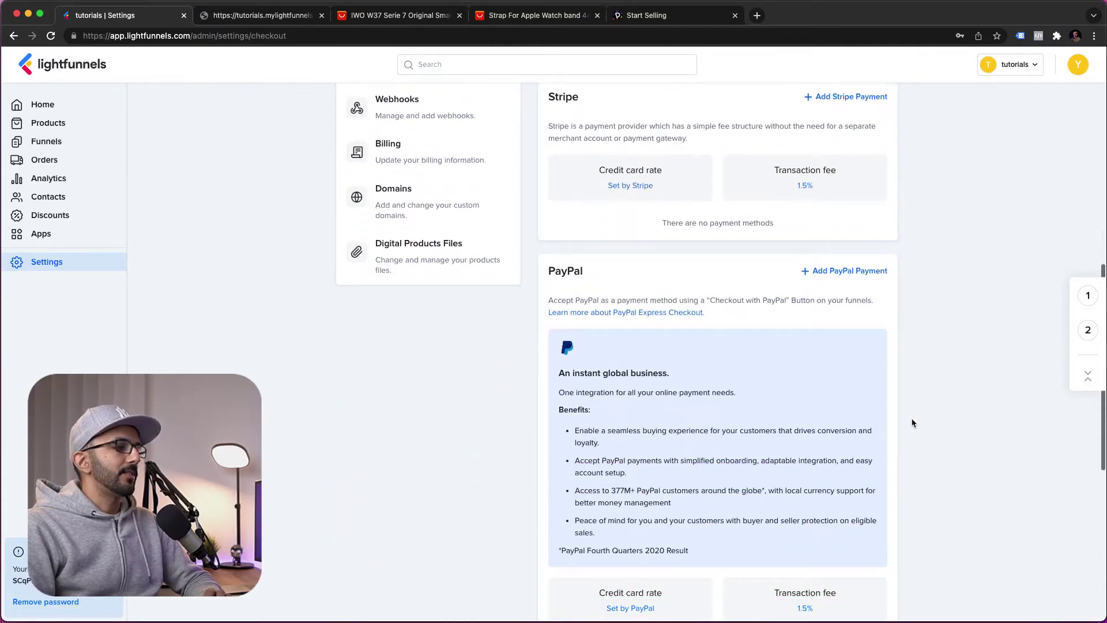
scroll(847, 328, up, 1)
scroll(859, 337, down, 10)
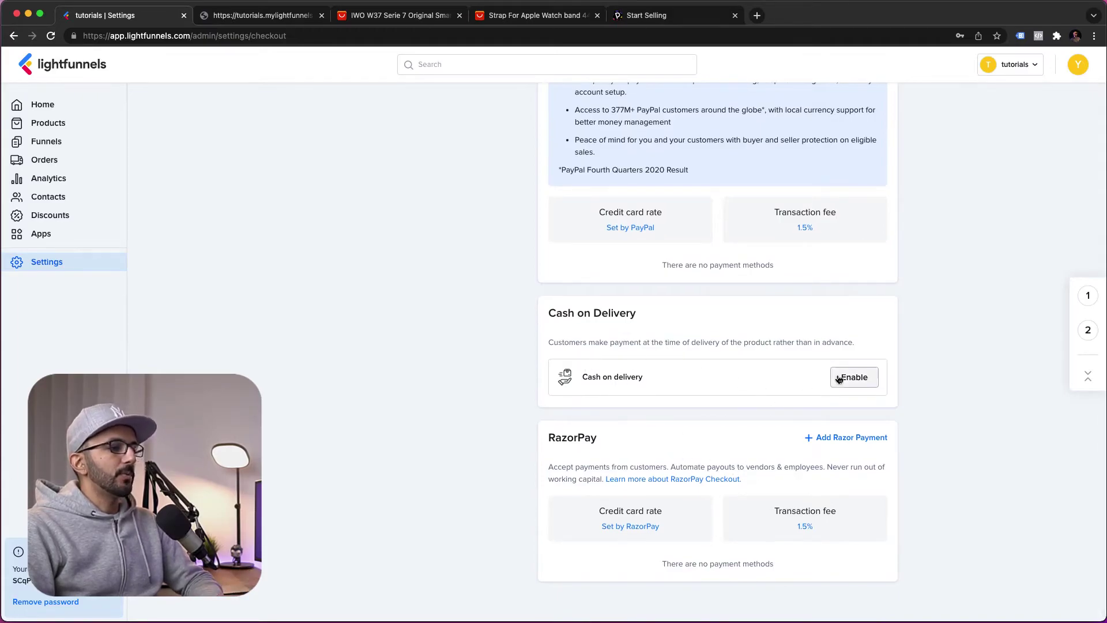
click(856, 377)
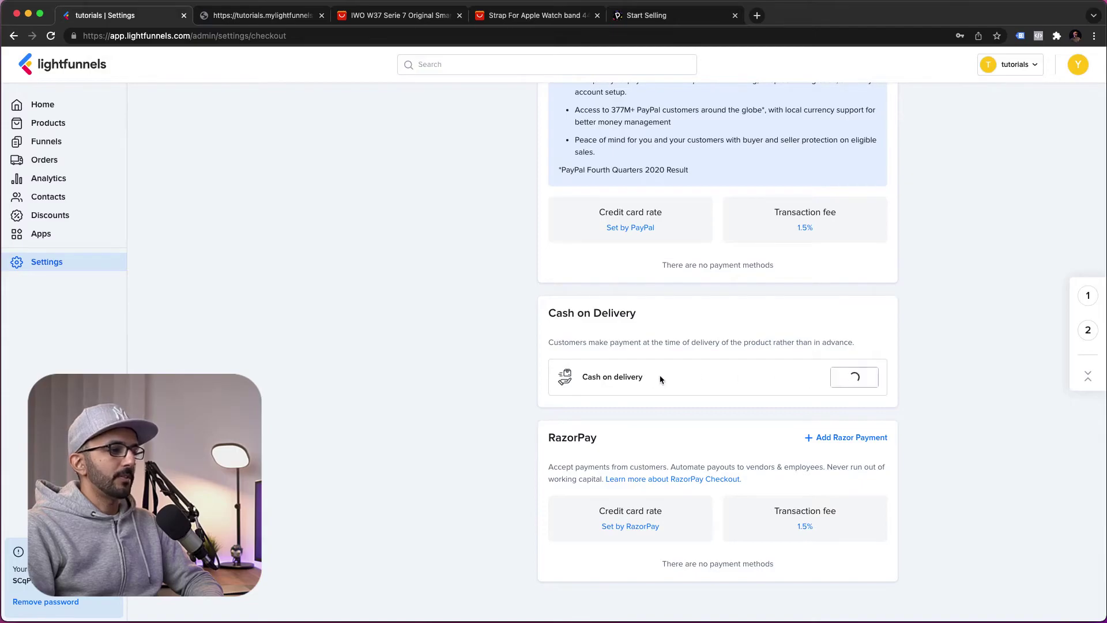
Return to the Funnels list and open the Smart watch funnel's editor
scroll(908, 392, up, 5)
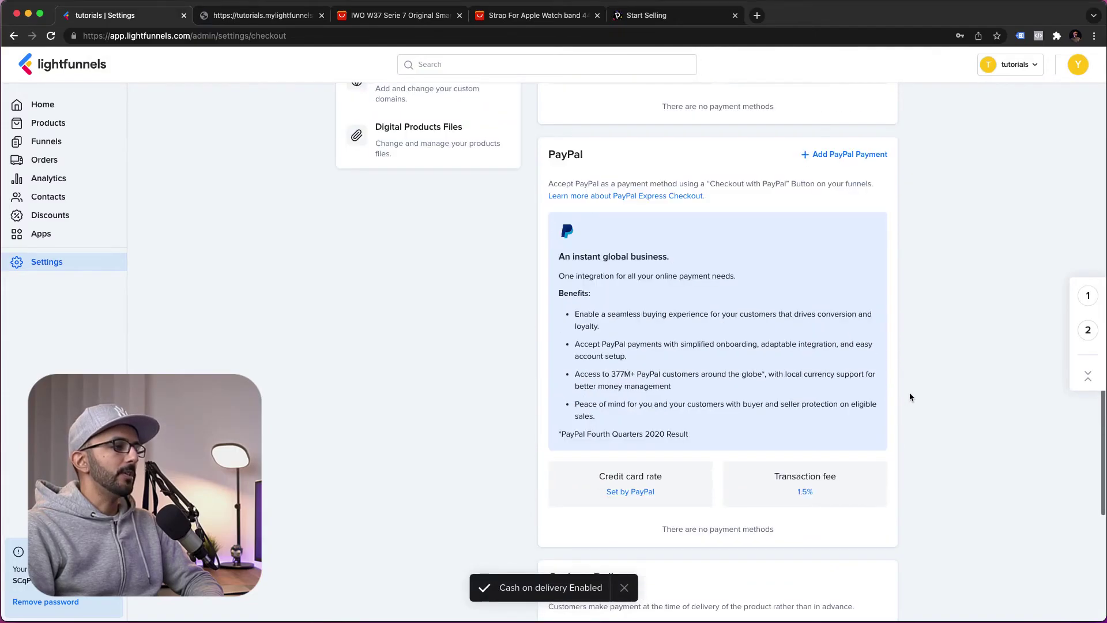
scroll(909, 364, up, 10)
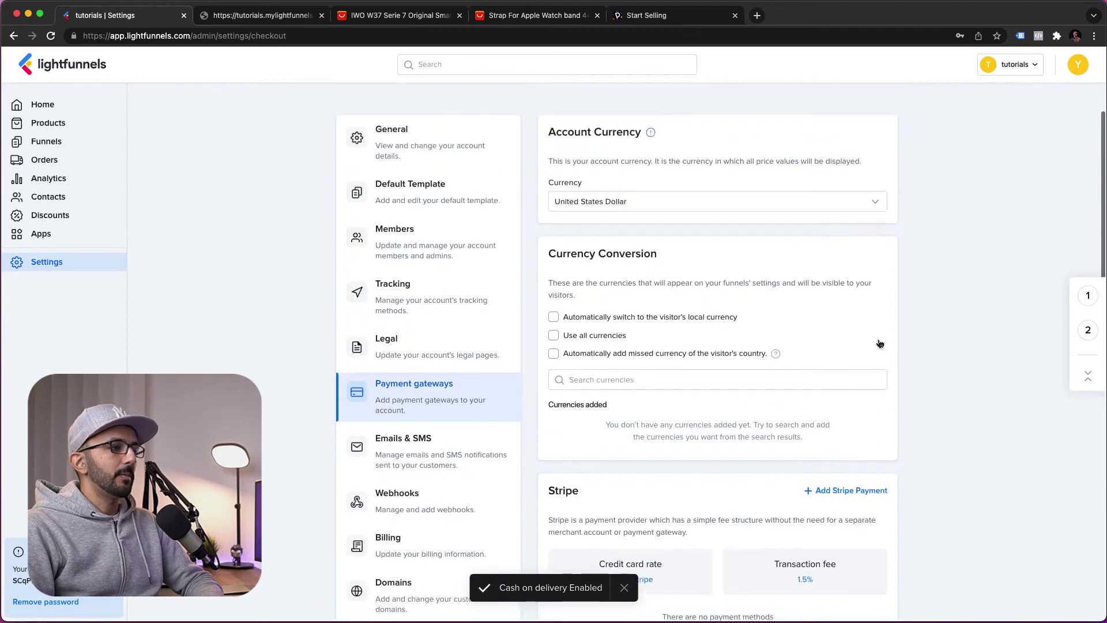
click(79, 146)
click(425, 298)
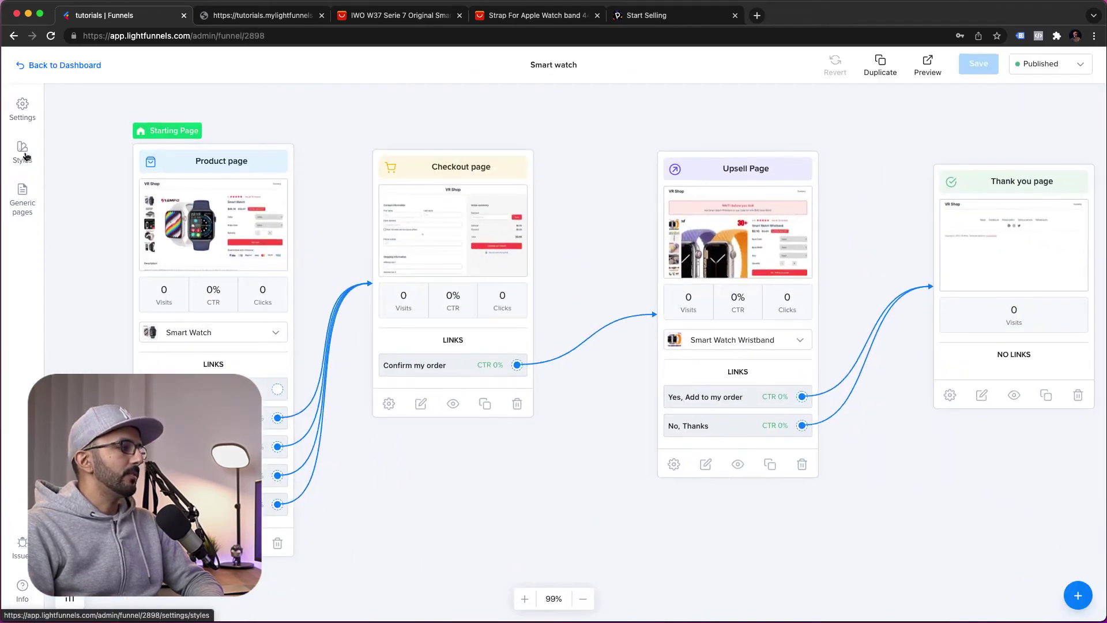
Add COD to the Smart watch funnel's Payment Methods, save, and switch to the preview tab
click(20, 105)
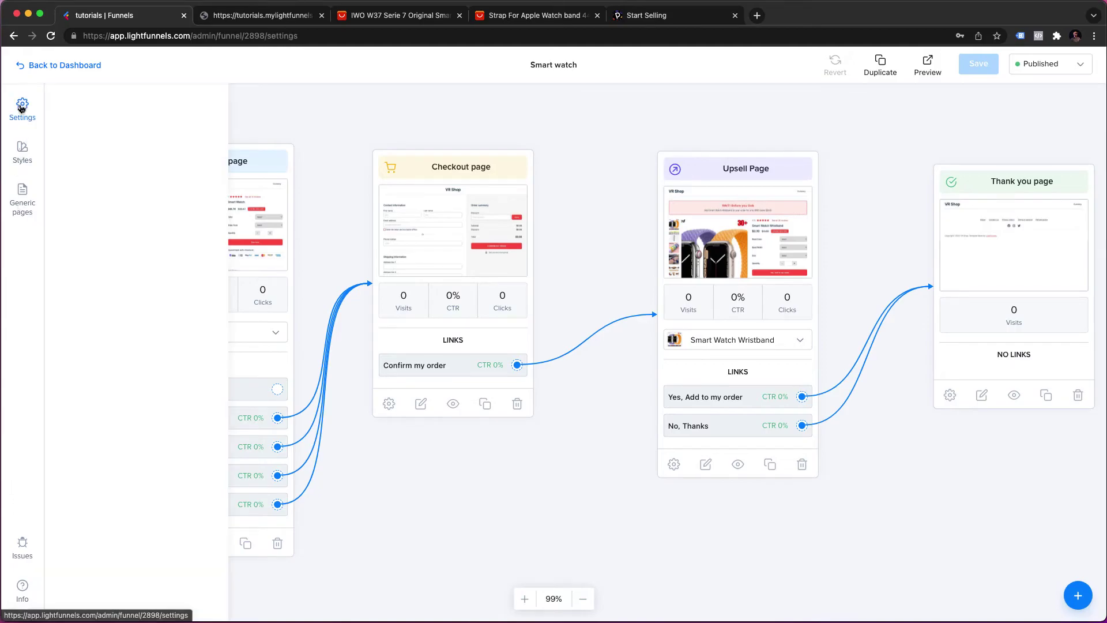
scroll(133, 444, down, 5)
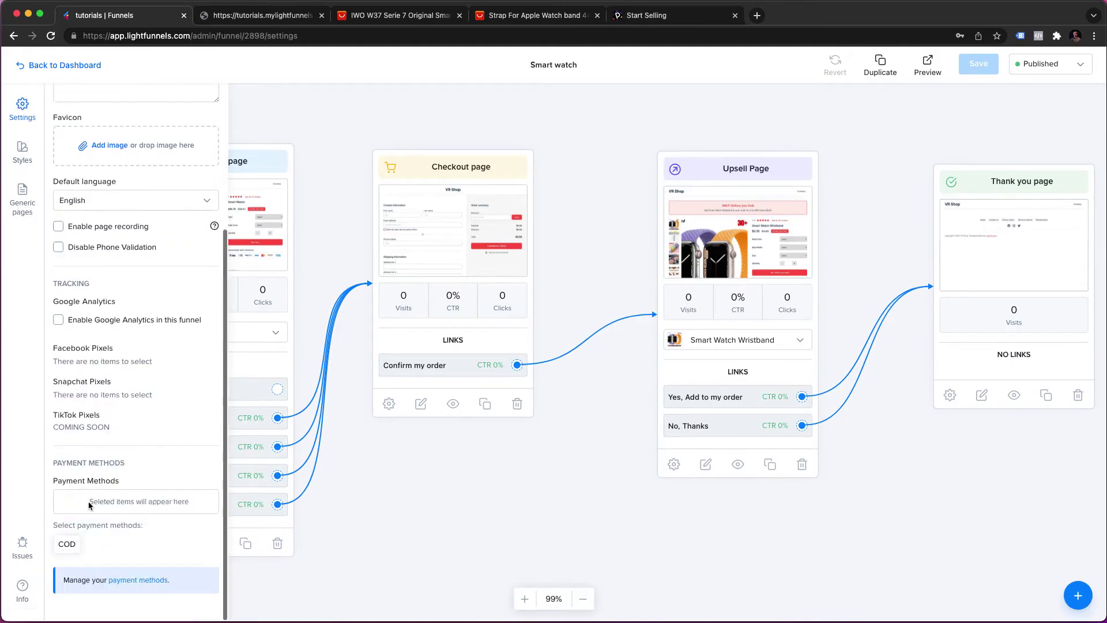
click(72, 546)
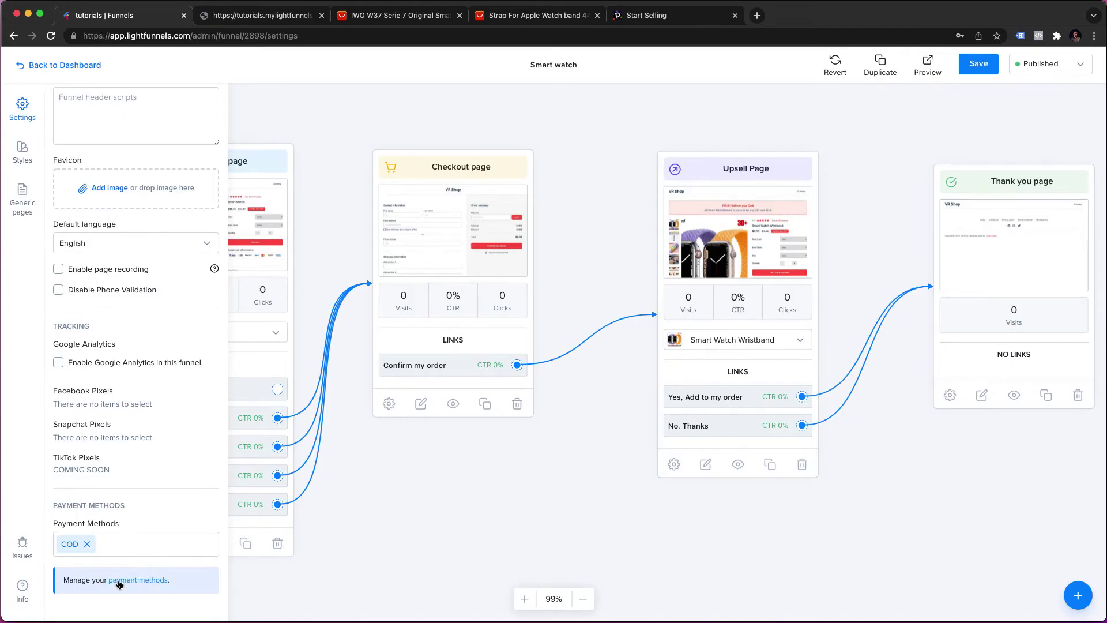
click(974, 64)
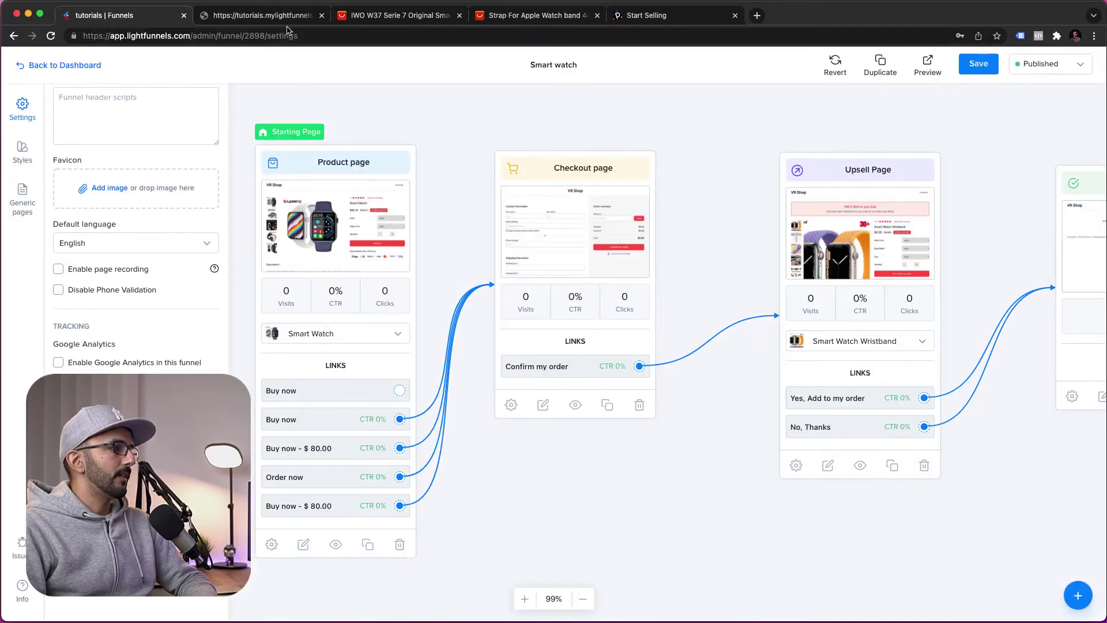
click(262, 16)
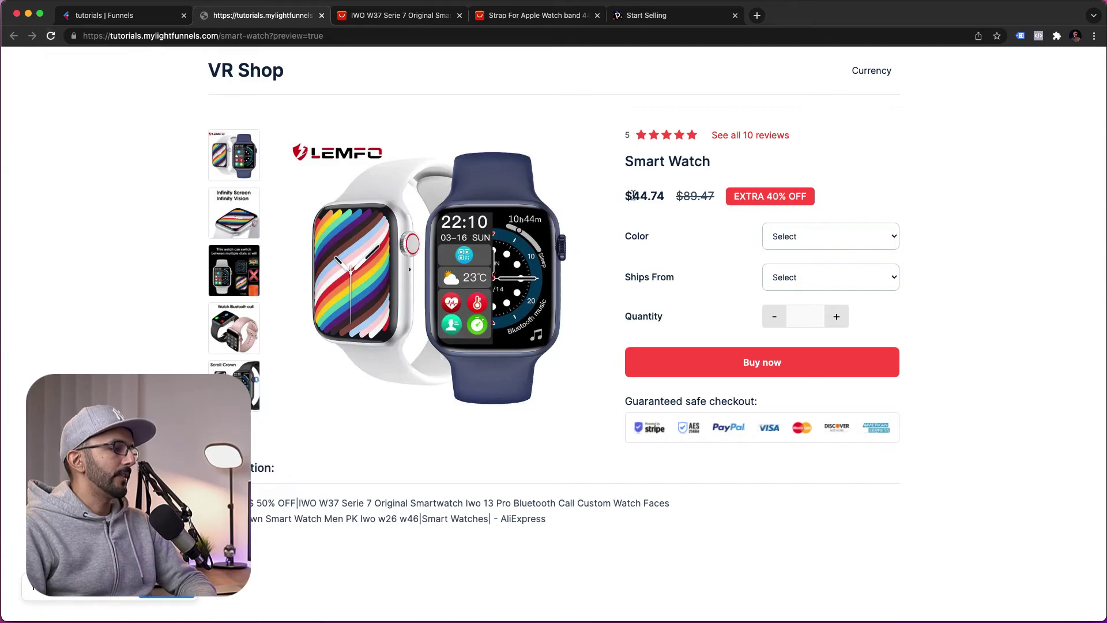
Choose the Champagne watch colour and buy the Smart Watch
click(819, 250)
click(784, 461)
click(807, 238)
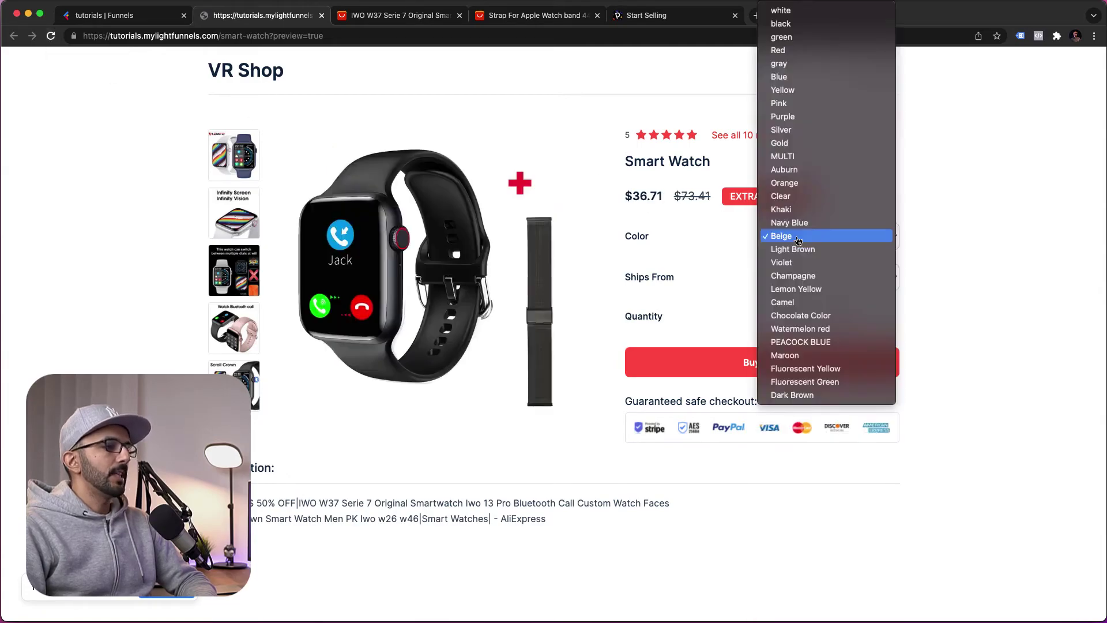
click(802, 285)
scroll(950, 272, down, 3)
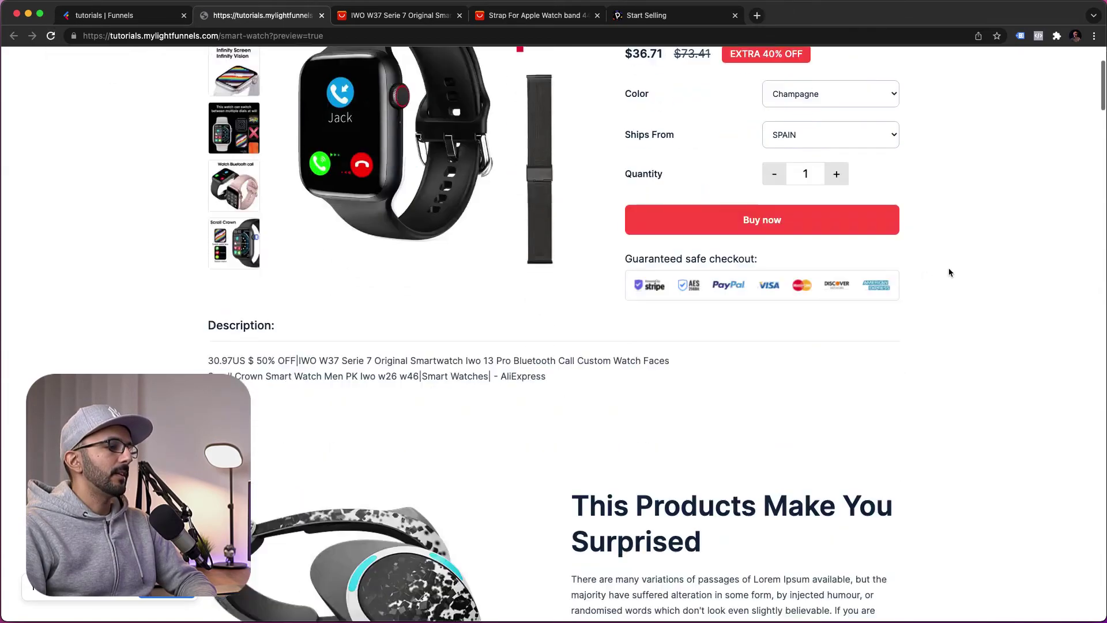
scroll(950, 272, up, 2)
click(853, 324)
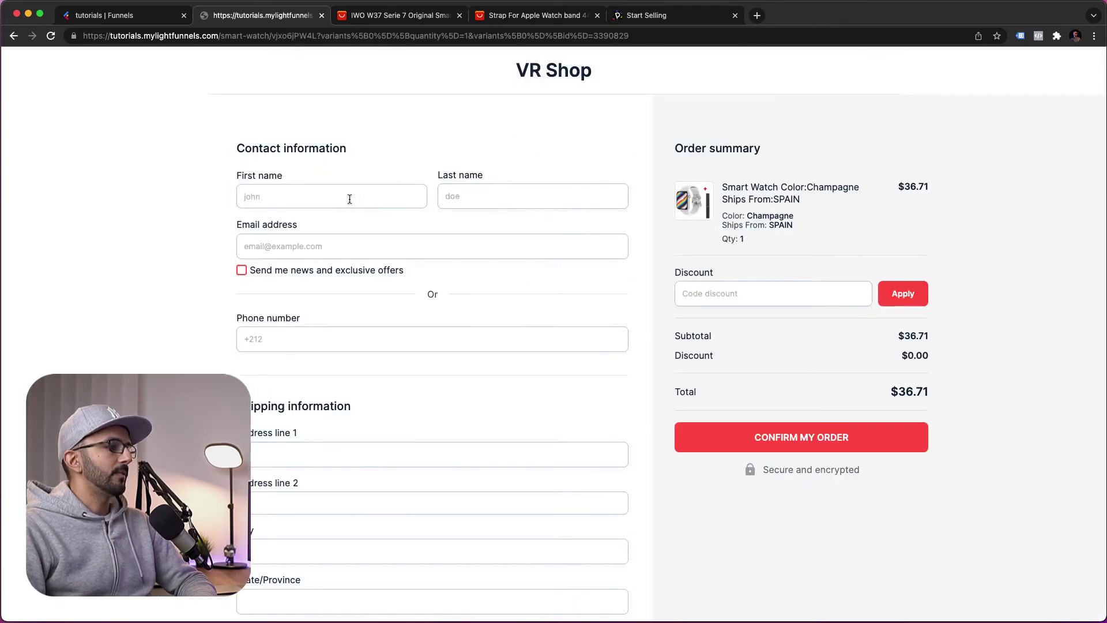
Autofill the checkout details, use shipping details for billing, and place the Cash on Delivery order
click(349, 199)
click(331, 230)
scroll(346, 230, down, 3)
scroll(432, 289, up, 5)
scroll(815, 423, down, 7)
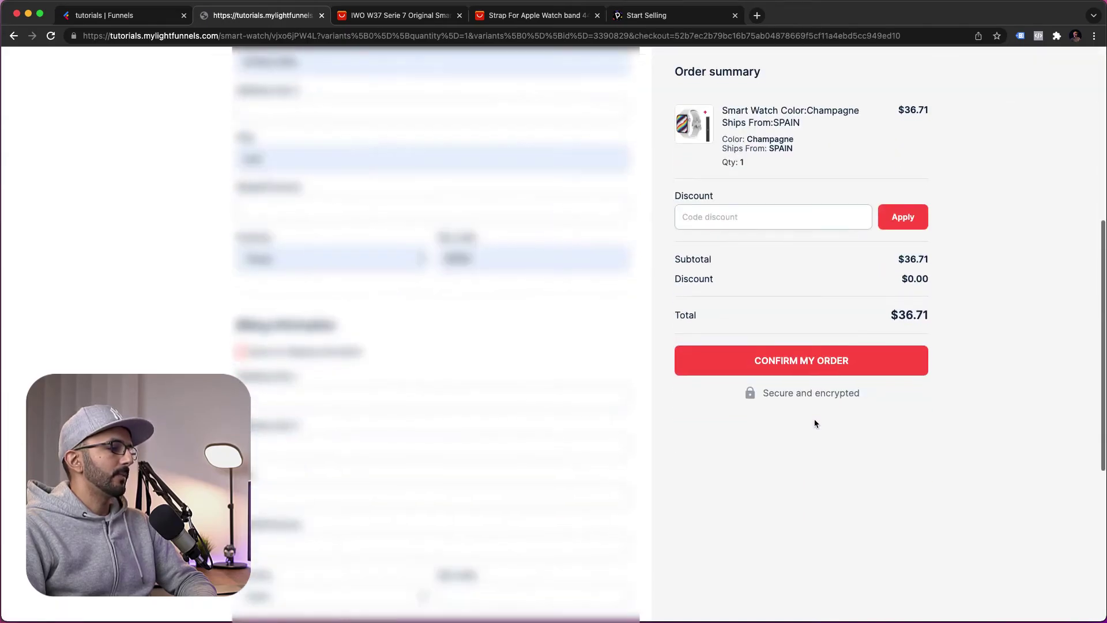
scroll(814, 419, down, 3)
click(262, 211)
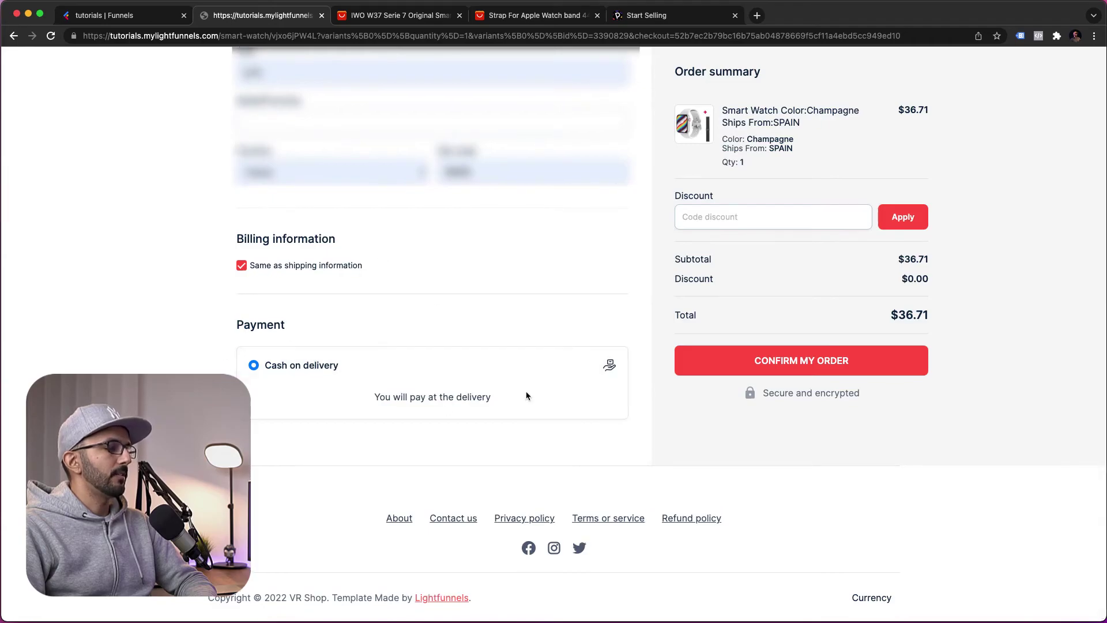
click(847, 369)
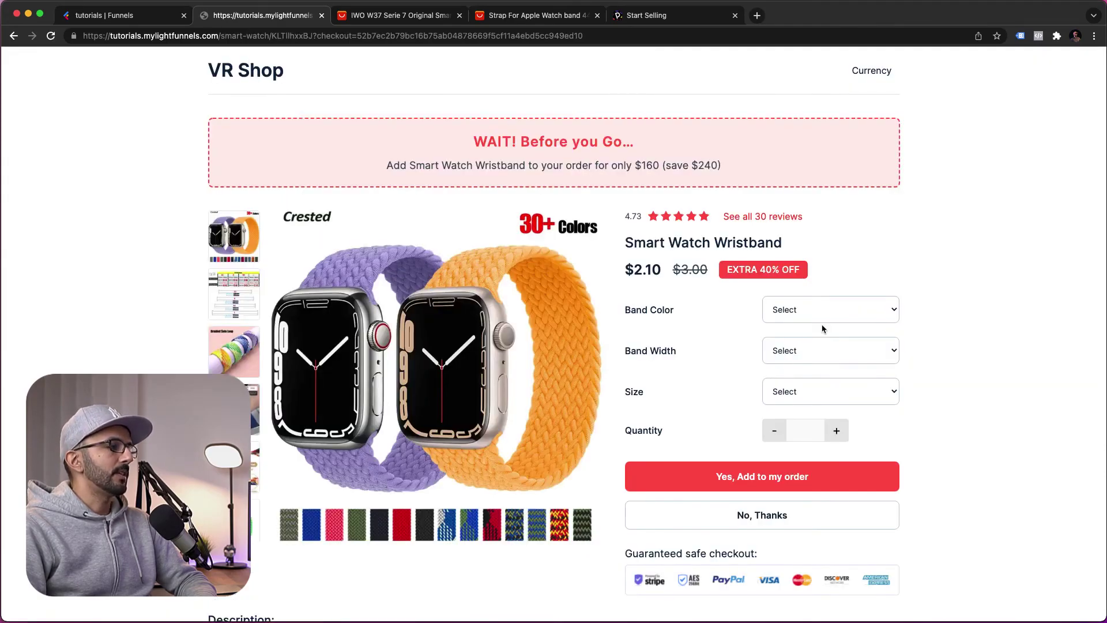
Pick a band colour and add the Smart Watch Wristband upsell to the order
click(772, 314)
click(807, 335)
scroll(876, 357, down, 3)
click(828, 245)
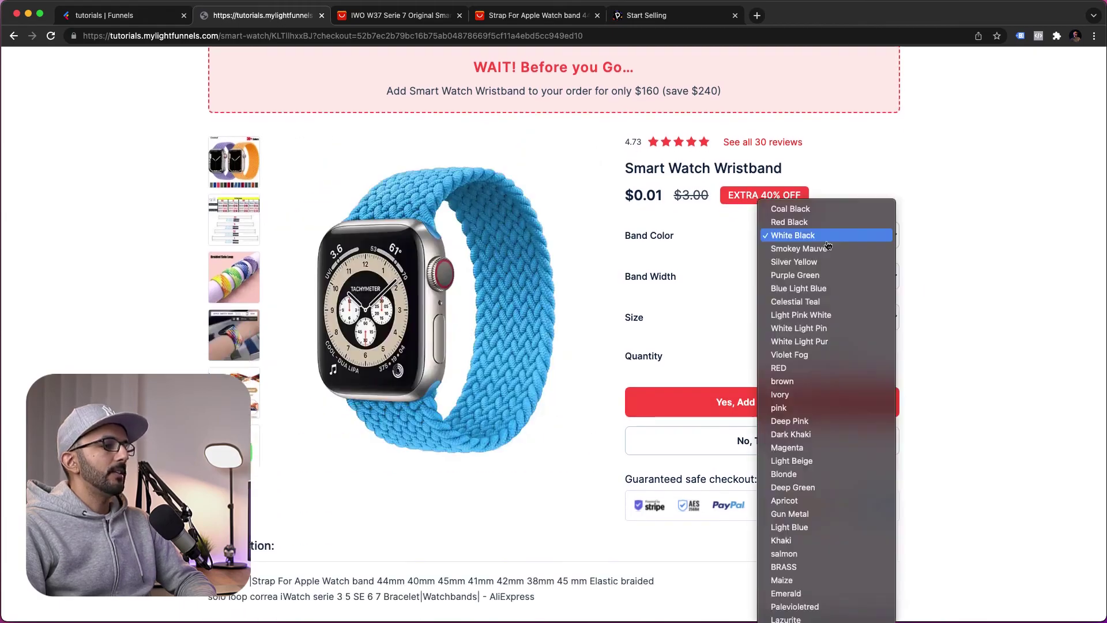
click(801, 275)
click(812, 407)
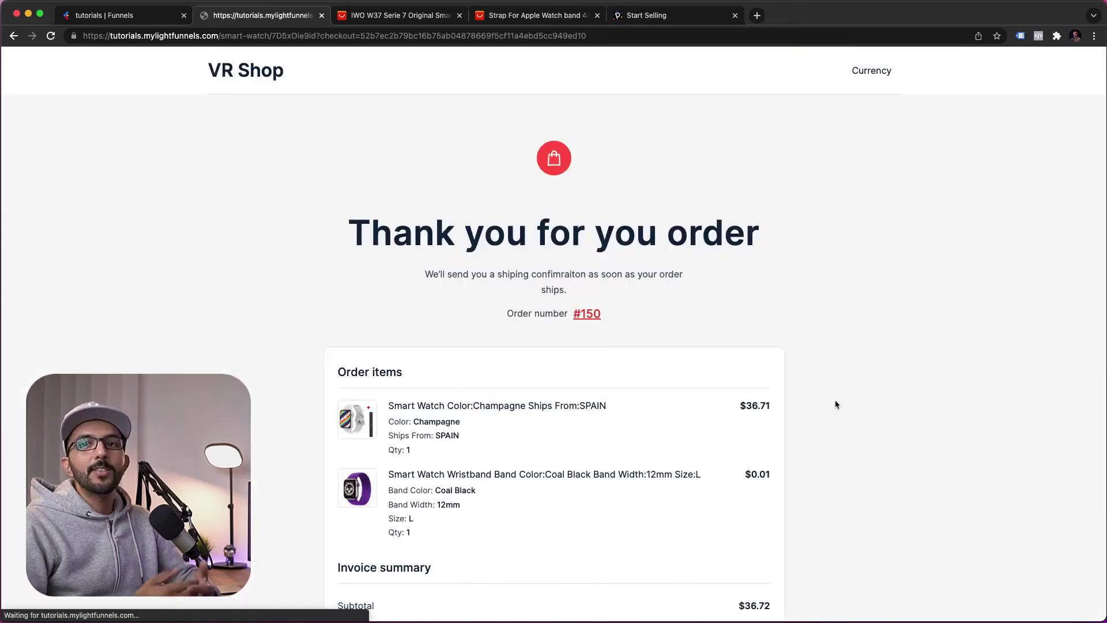
Scroll through the order #150 thank-you page, then switch back to the Lightfunnels admin tab
scroll(803, 342, down, 3)
scroll(803, 342, up, 3)
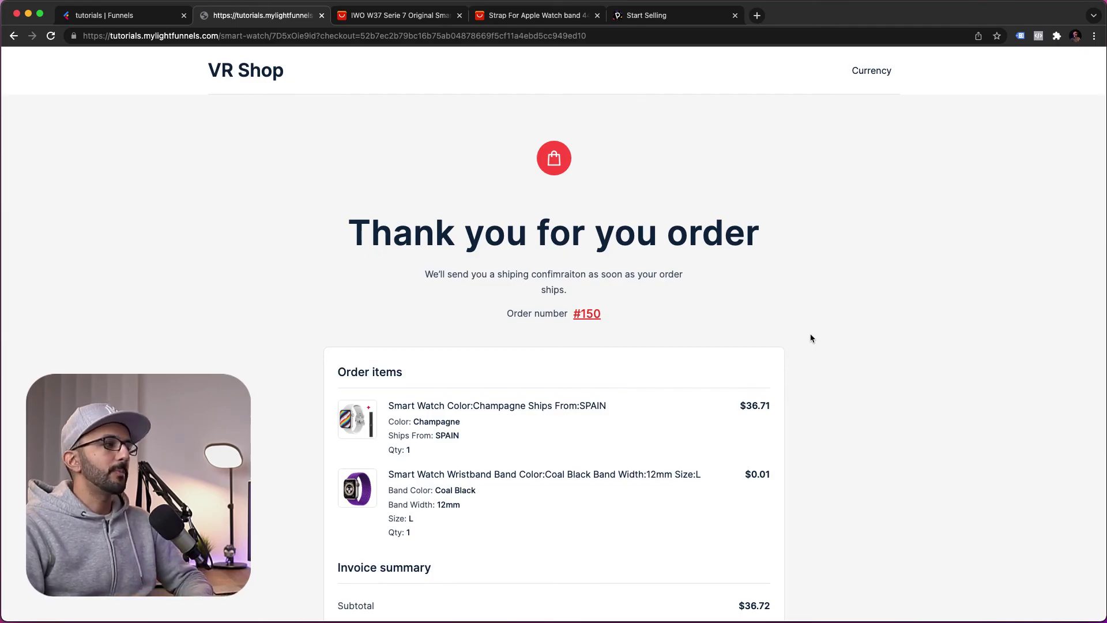
key(super+1)
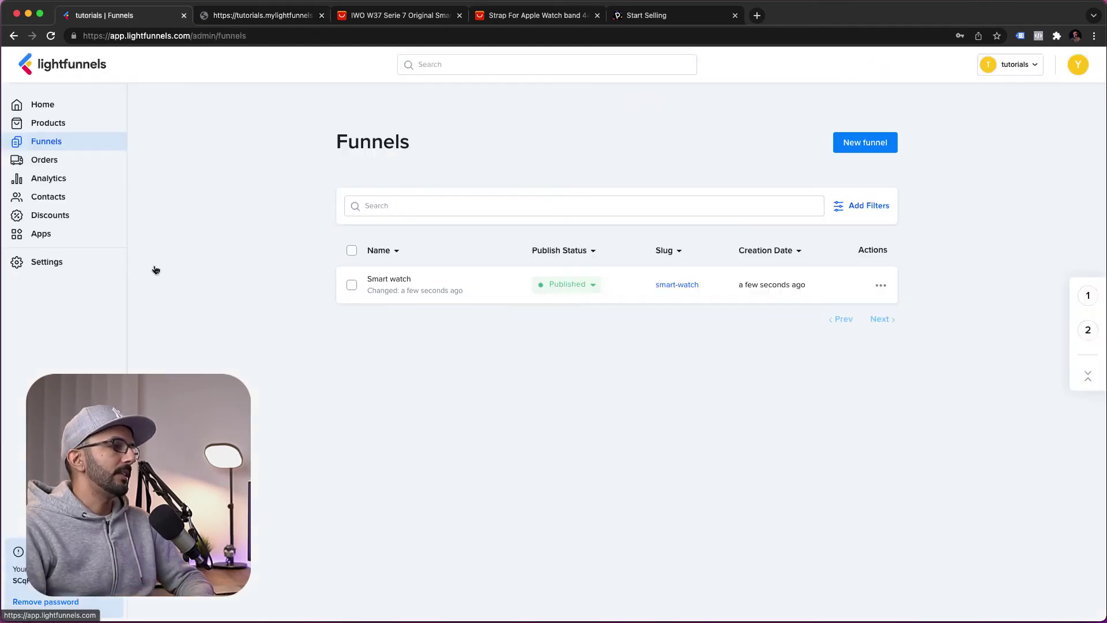
Open Apps from the sidebar and browse apps like Zapier, Mailchimp and Shopify
click(63, 233)
scroll(287, 381, down, 5)
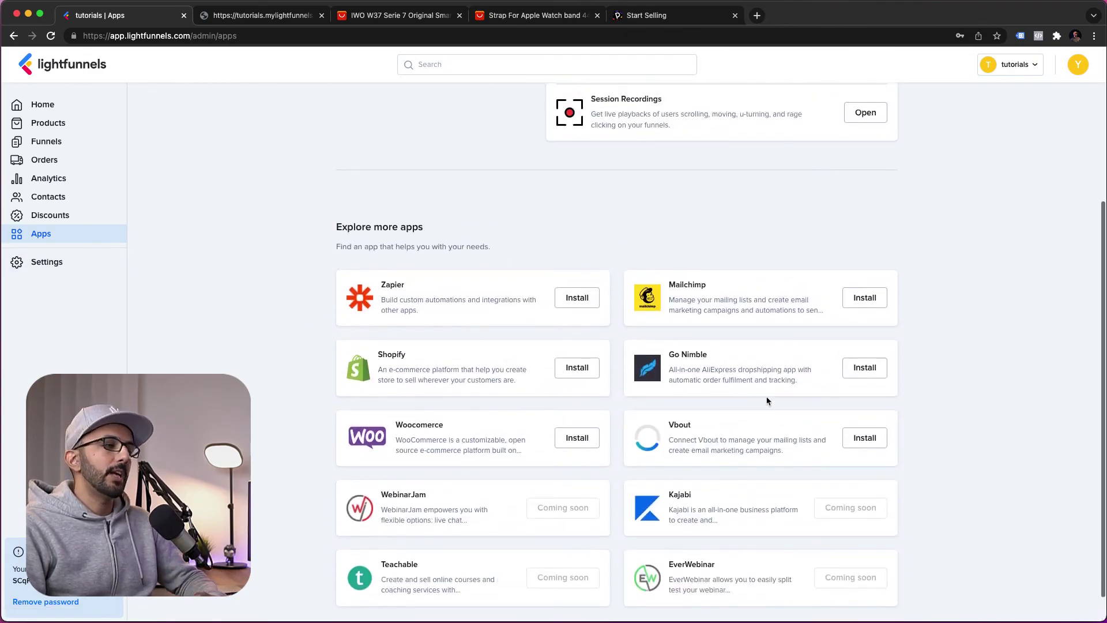
scroll(768, 401, up, 1)
scroll(778, 404, up, 1)
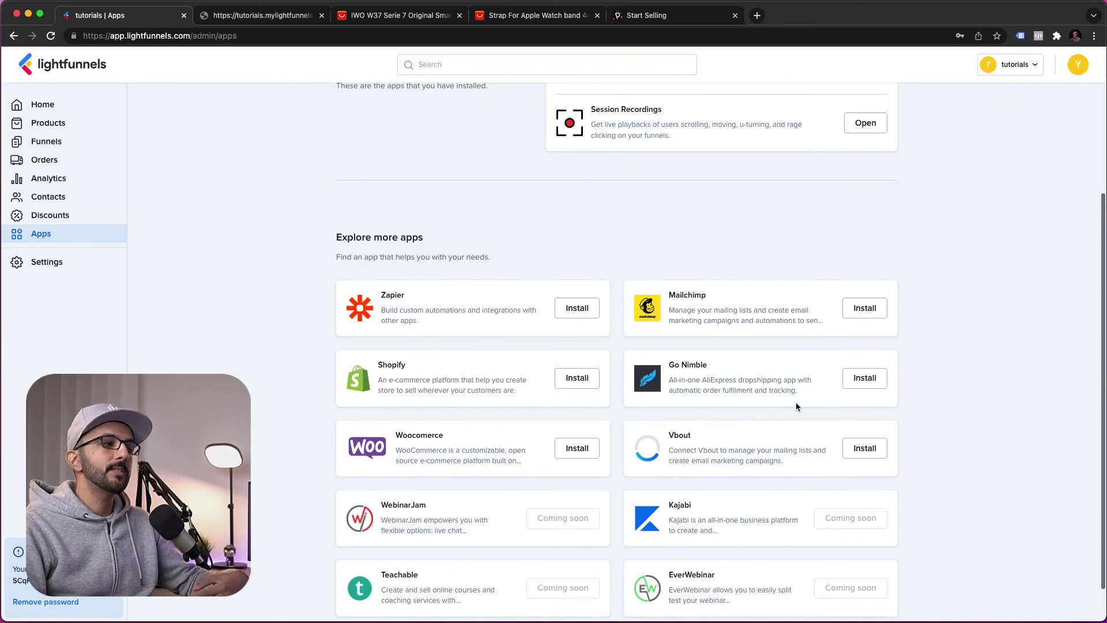